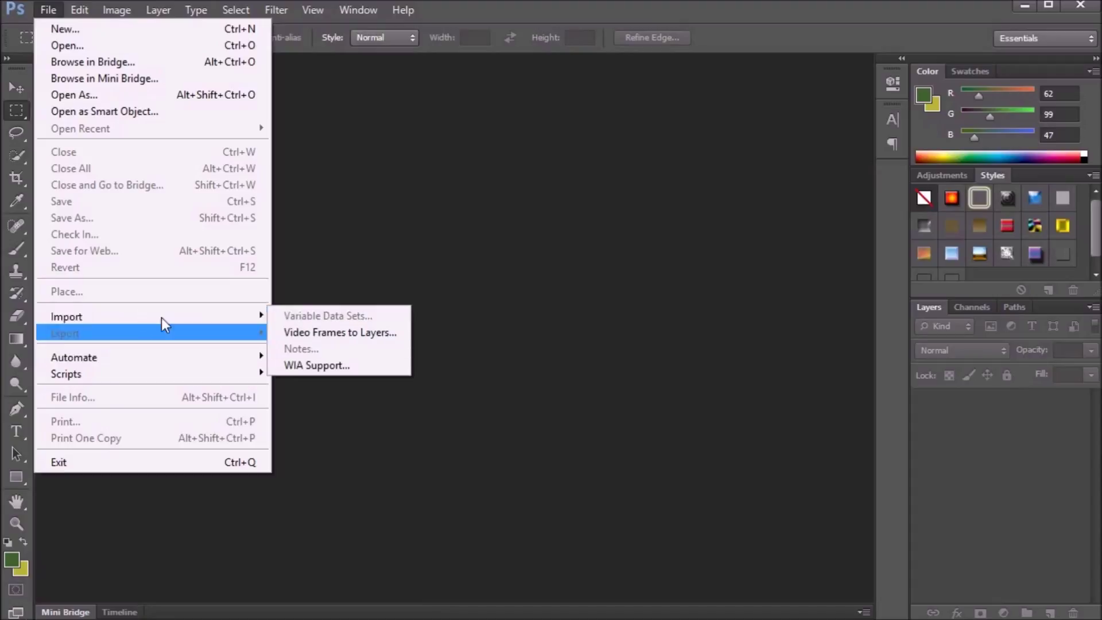
Start a new Photoshop document named Pstutorial.
{"action": "mouse_move", "coordinate": [347, 7]}
{"action": "mouse_move", "coordinate": [313, 9]}
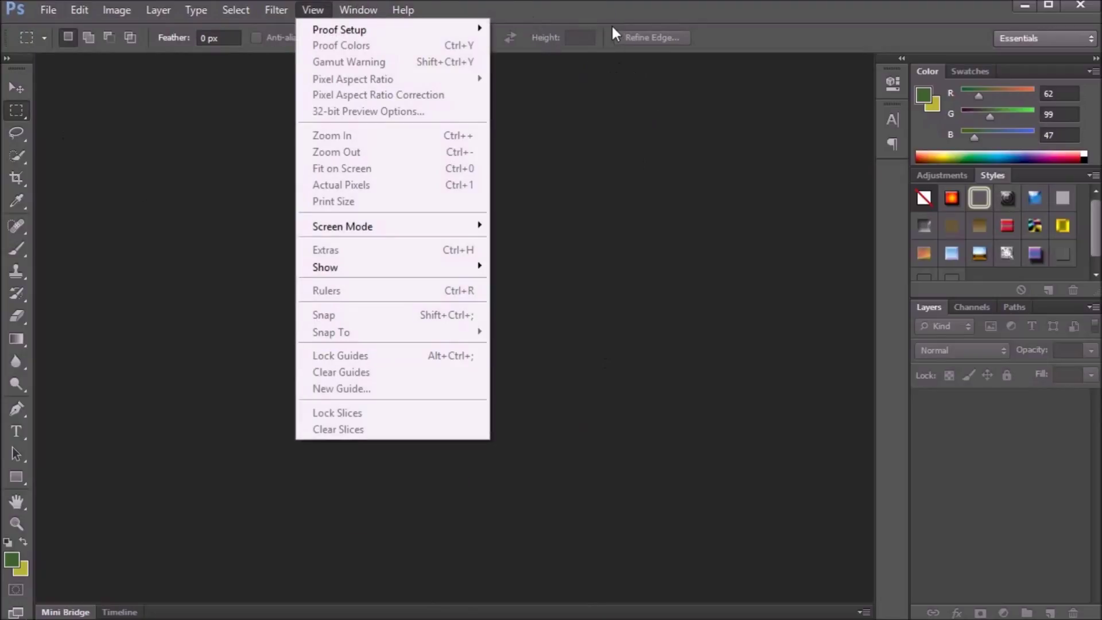
{"action": "mouse_move", "coordinate": [48, 10]}
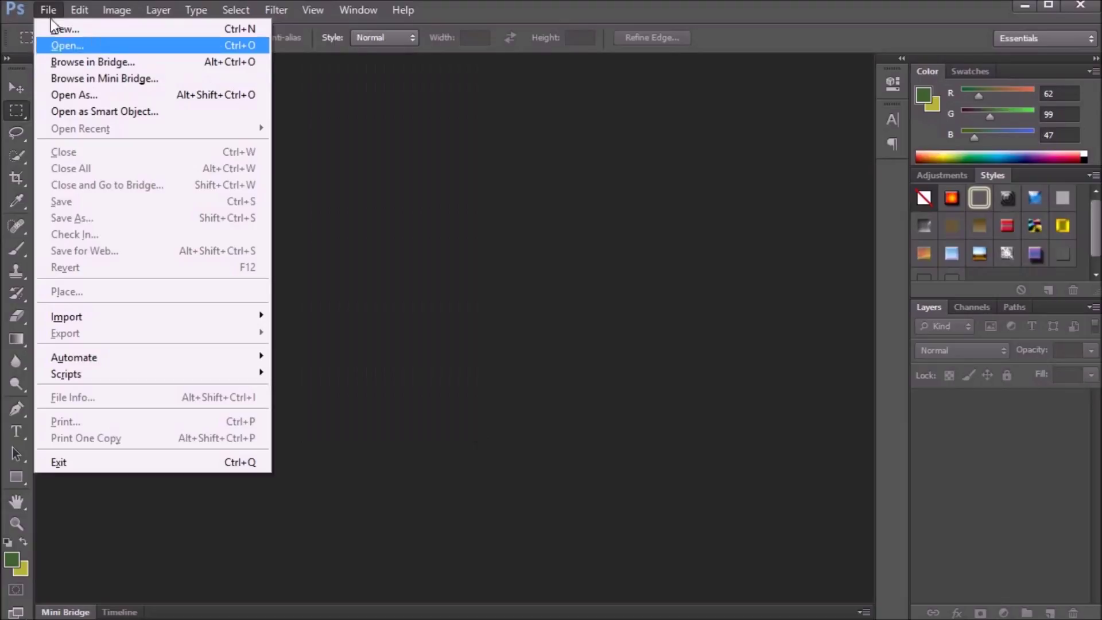
{"action": "left_click", "coordinate": [71, 27]}
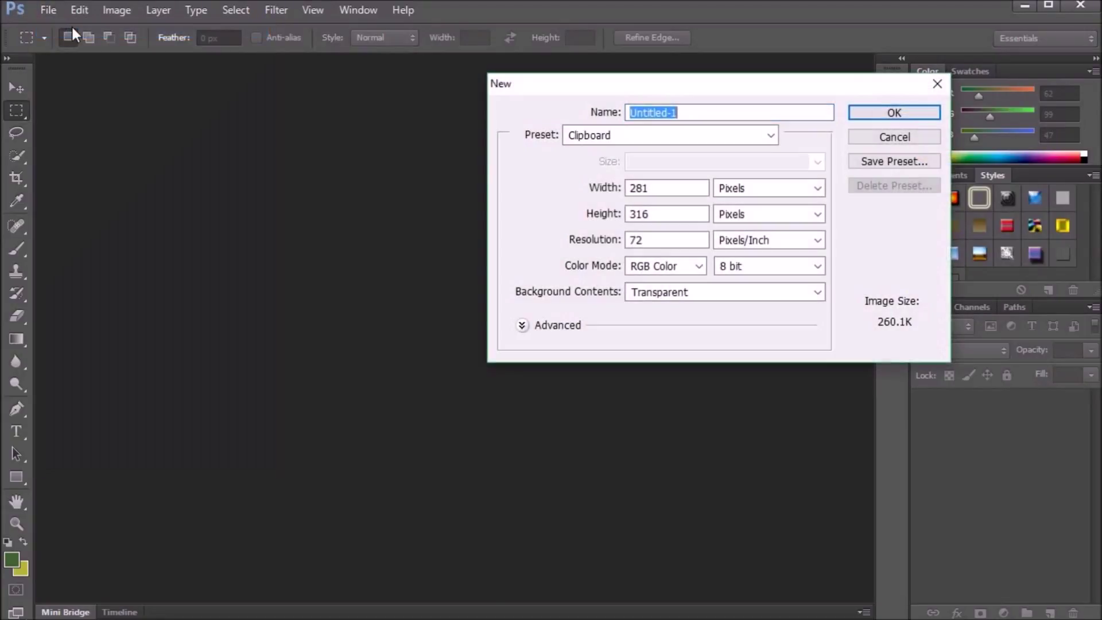
{"action": "left_click_drag", "start_coordinate": [724, 85], "coordinate": [571, 142]}
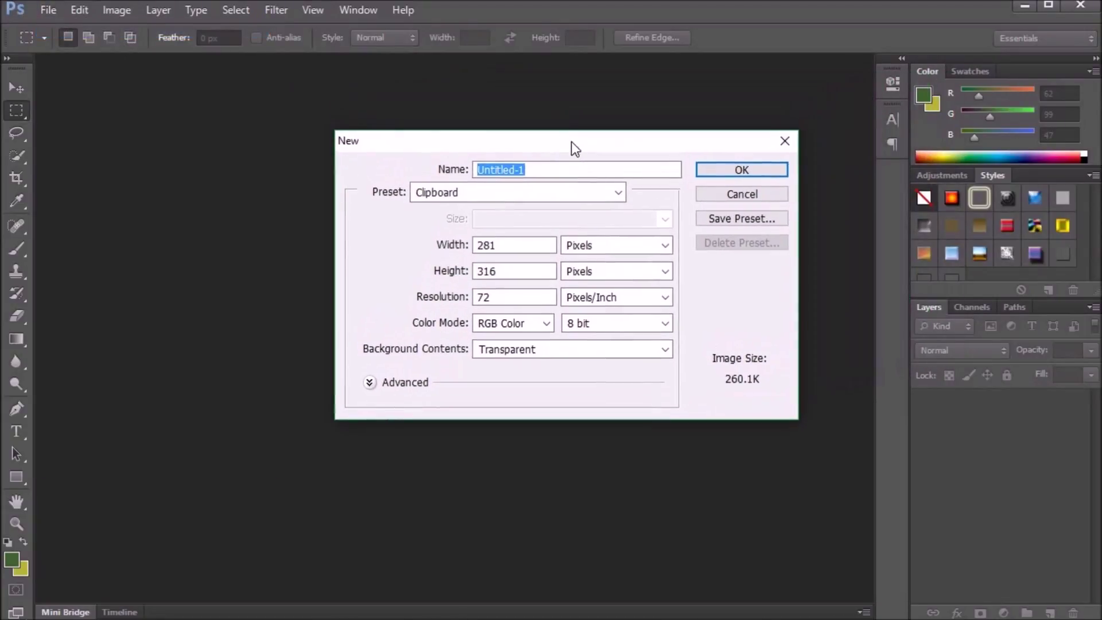
{"action": "left_click_drag", "start_coordinate": [649, 140], "coordinate": [529, 91]}
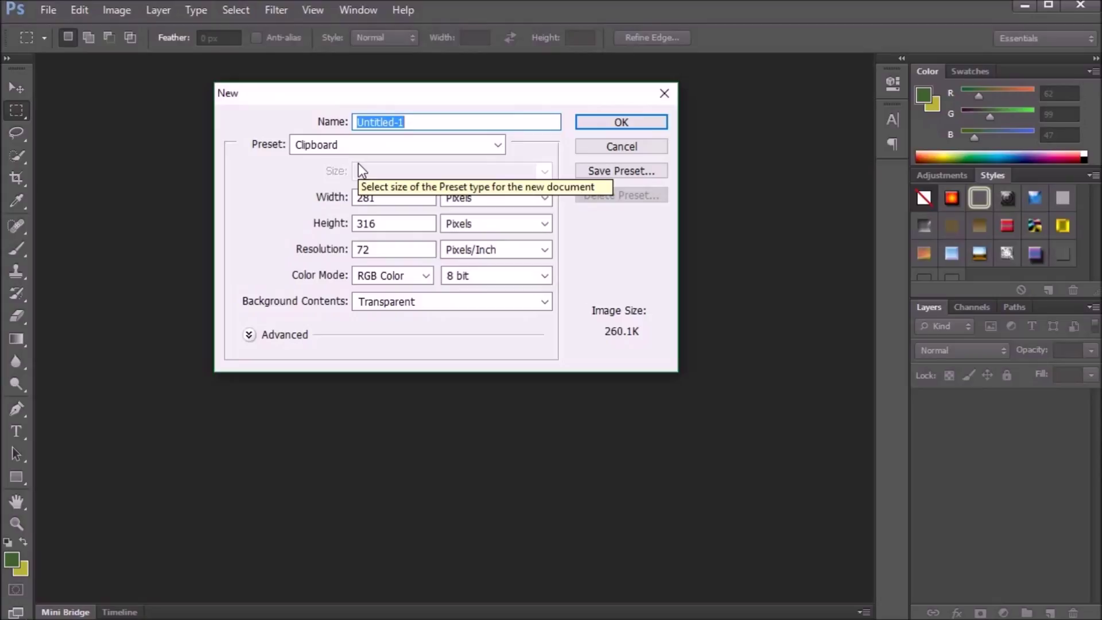
{"action": "type", "text": "Pstutorial"}
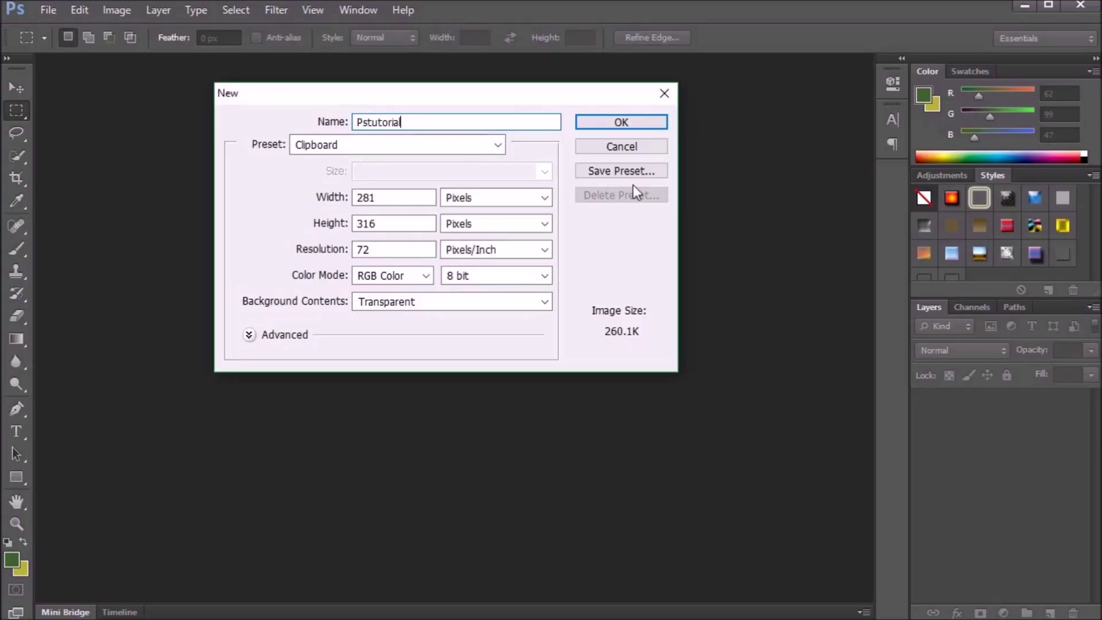
Set the document to 1280 × 720 pixels and create it.
{"action": "key", "text": "Tab"}
{"action": "key", "text": "Tab"}
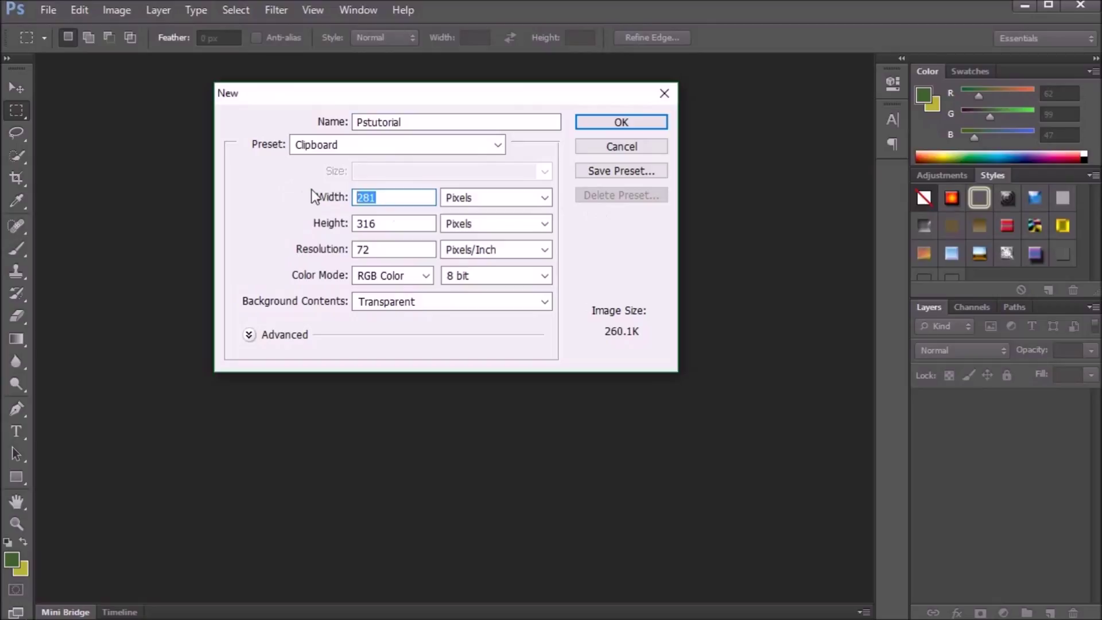
{"action": "type", "text": "180"}
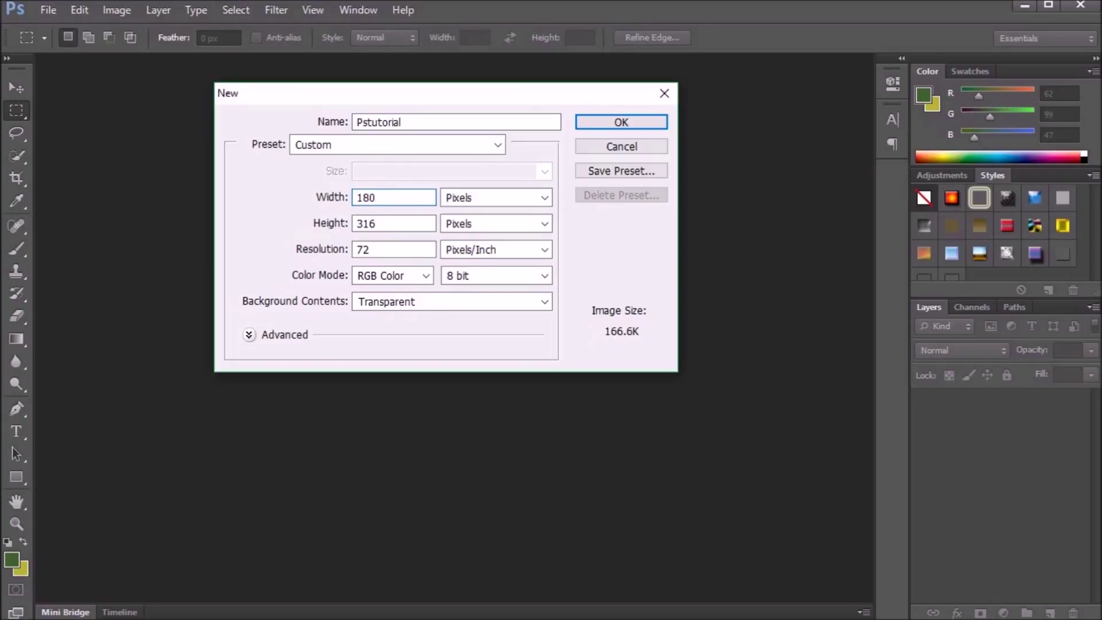
{"action": "key", "text": "BackSpace"}
{"action": "key", "text": "BackSpace"}
{"action": "key", "text": "BackSpace"}
{"action": "type", "text": "1280"}
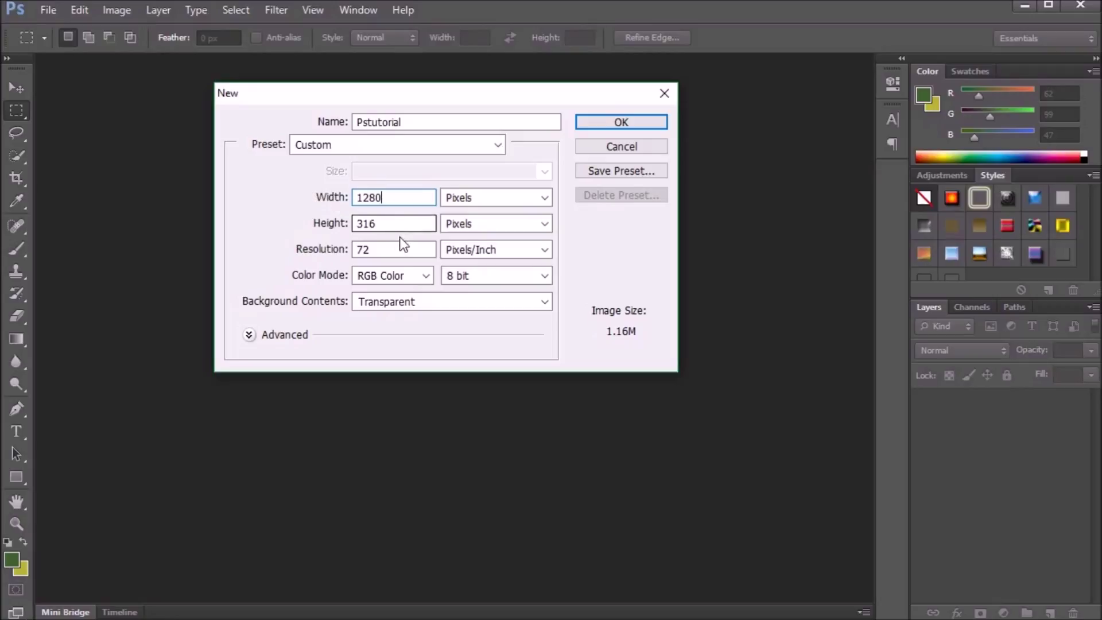
{"action": "key", "text": "Tab"}
{"action": "type", "text": "720"}
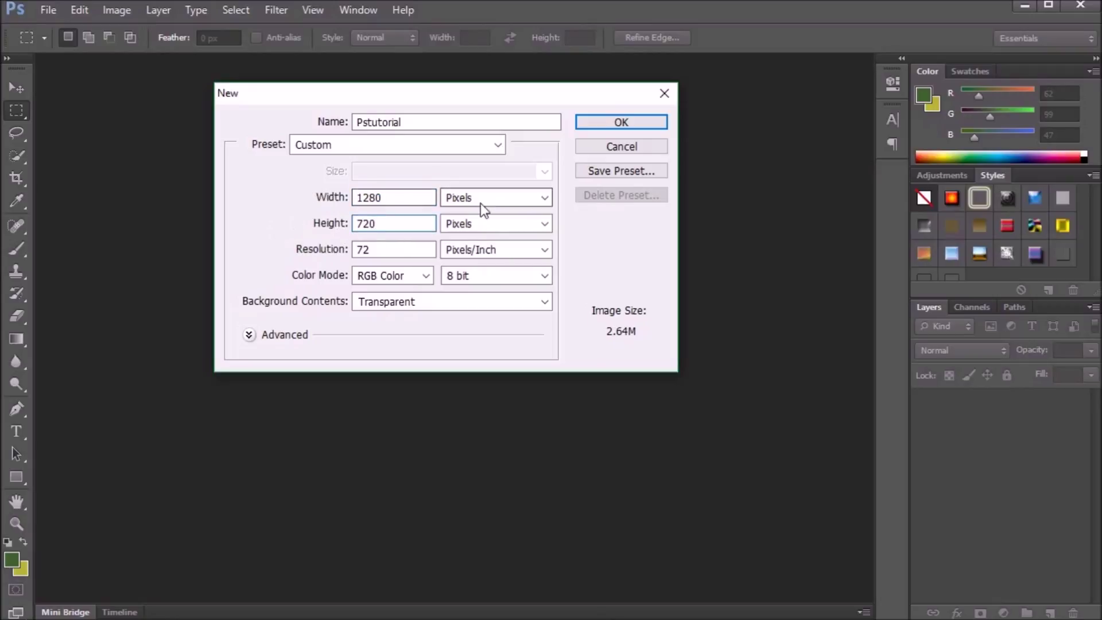
{"action": "left_click", "coordinate": [481, 202]}
{"action": "left_click", "coordinate": [485, 215]}
{"action": "left_click", "coordinate": [476, 193]}
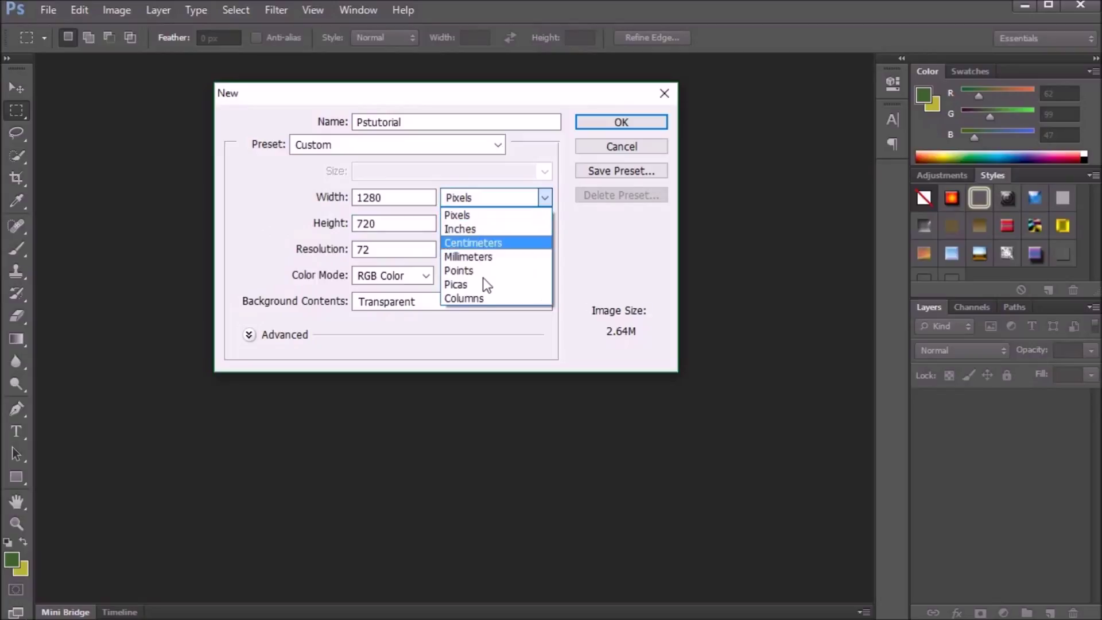
{"action": "left_click", "coordinate": [480, 197]}
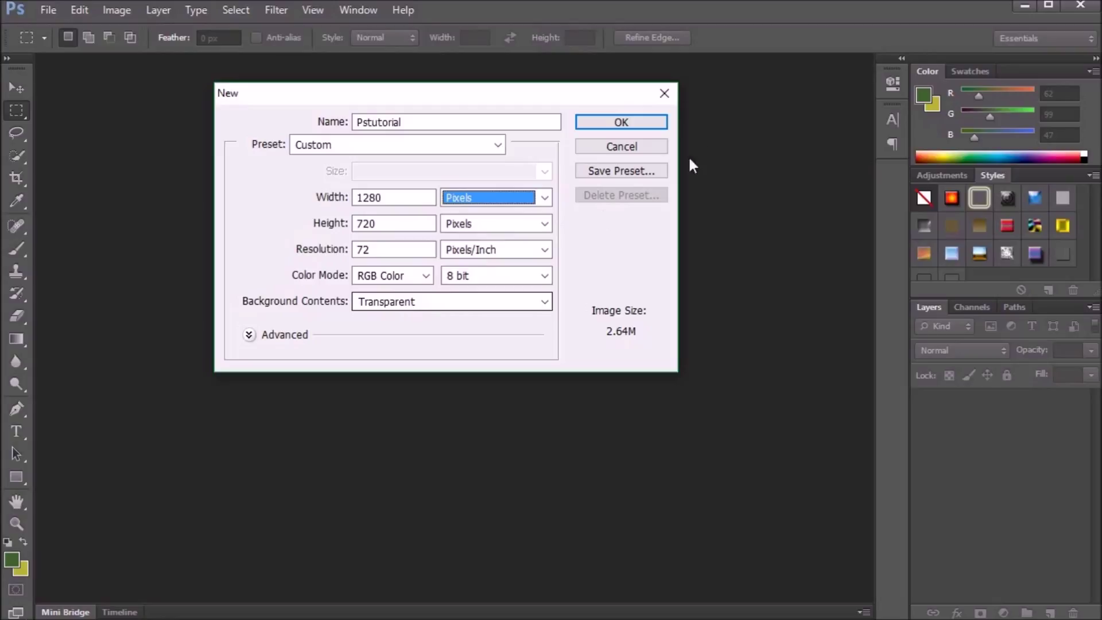
{"action": "left_click", "coordinate": [619, 122]}
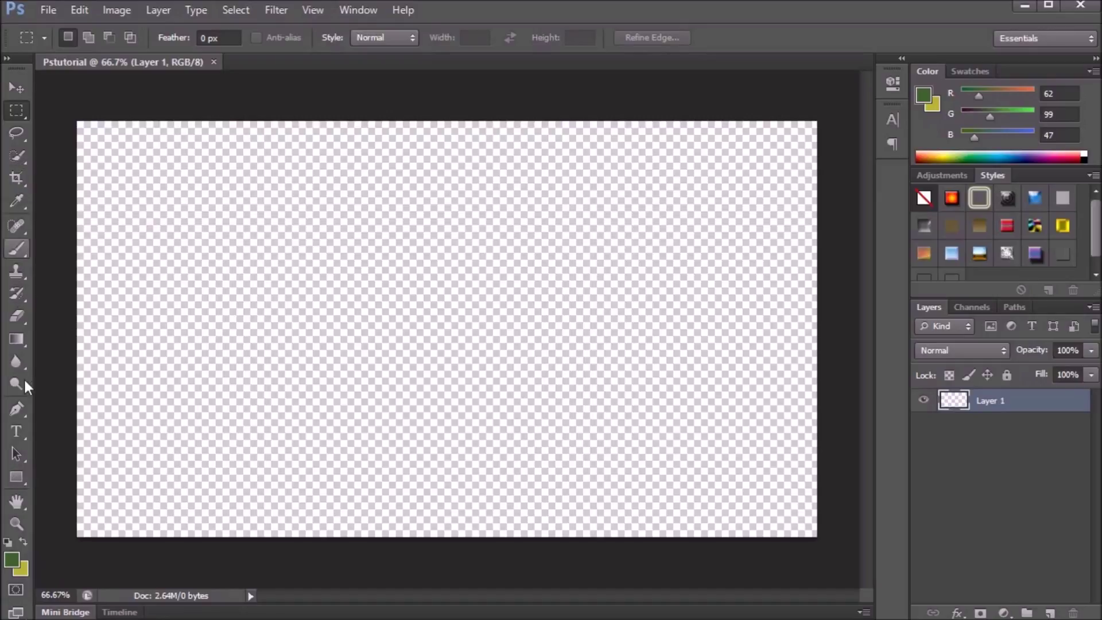
Draw a rectangle across the entire canvas and give it a white fill.
{"action": "left_click", "coordinate": [18, 477]}
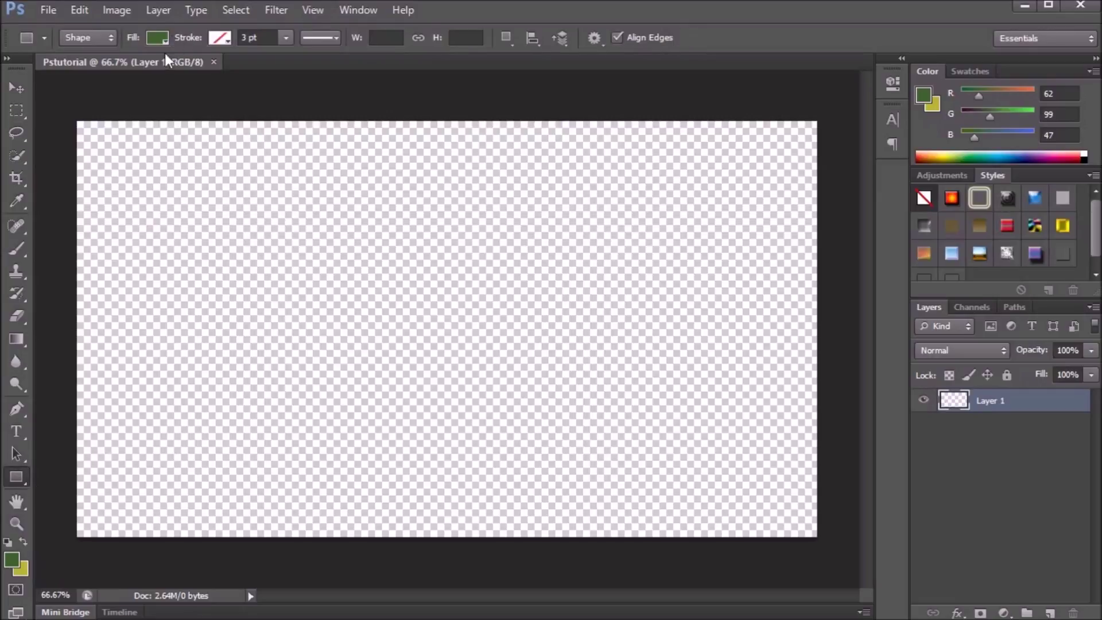
{"action": "left_click_drag", "start_coordinate": [54, 96], "coordinate": [843, 568]}
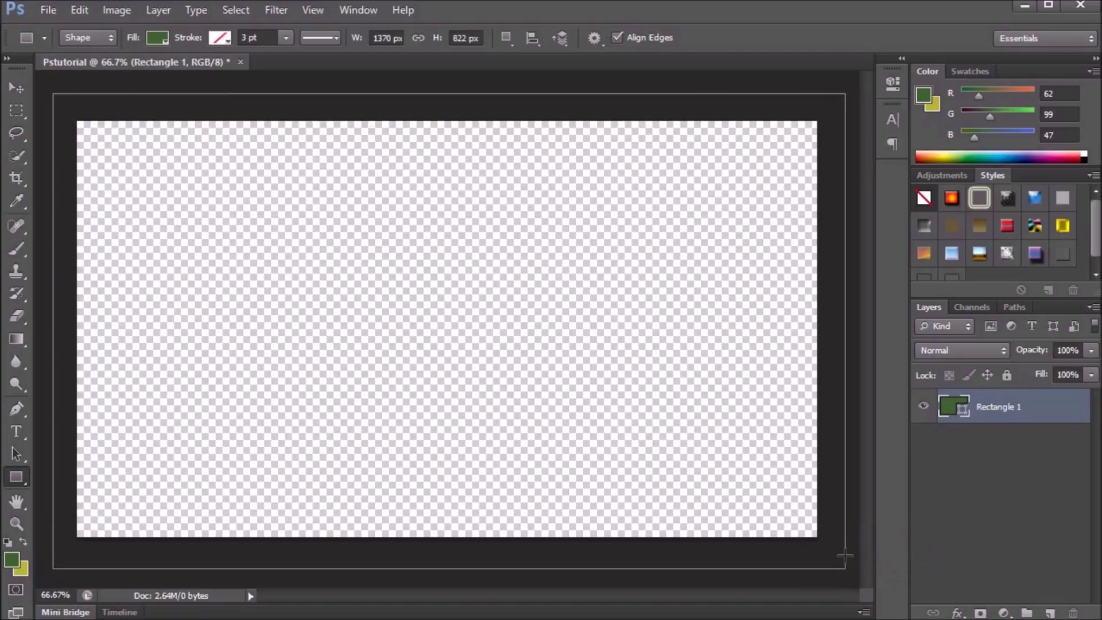
{"action": "left_click", "coordinate": [158, 37]}
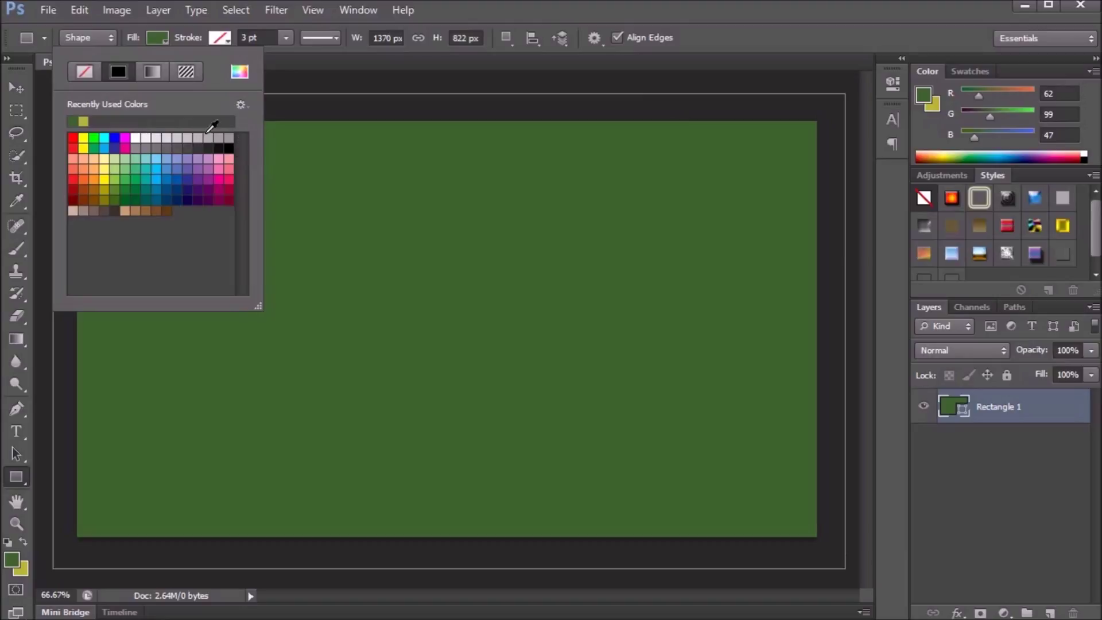
{"action": "left_click", "coordinate": [136, 138]}
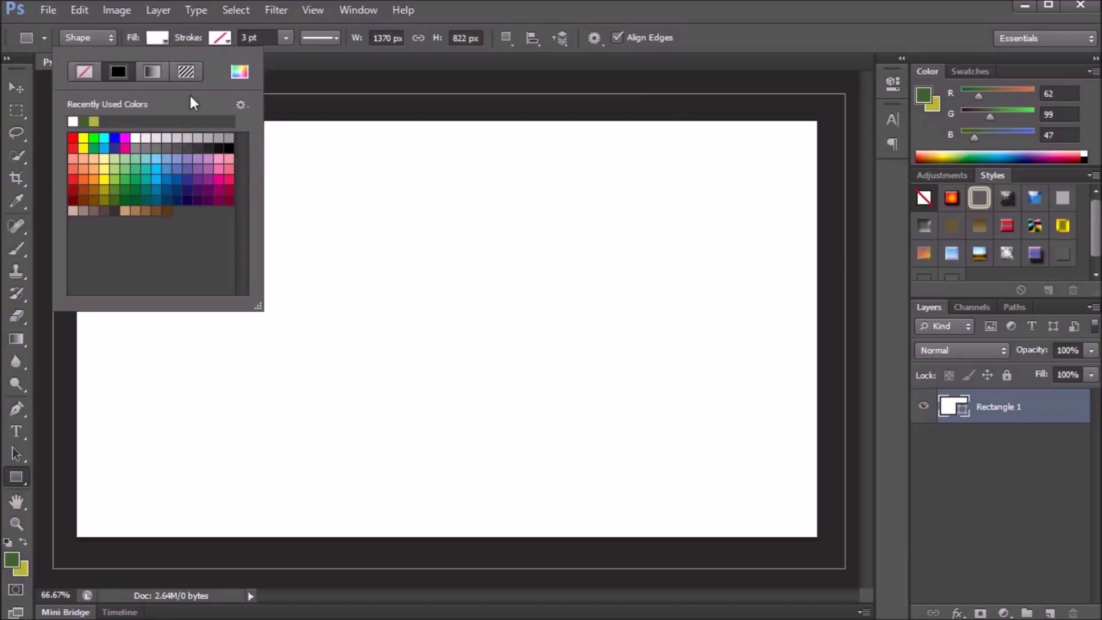
{"action": "left_click", "coordinate": [165, 34]}
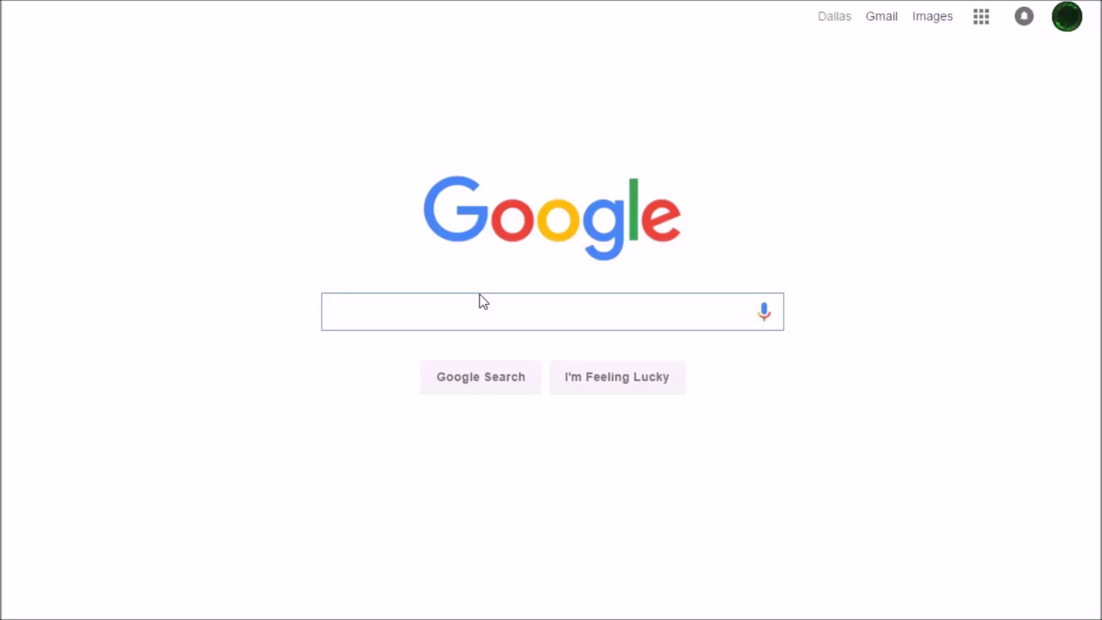
Search Google Images for purple background images.
{"action": "type", "text": "purple background"}
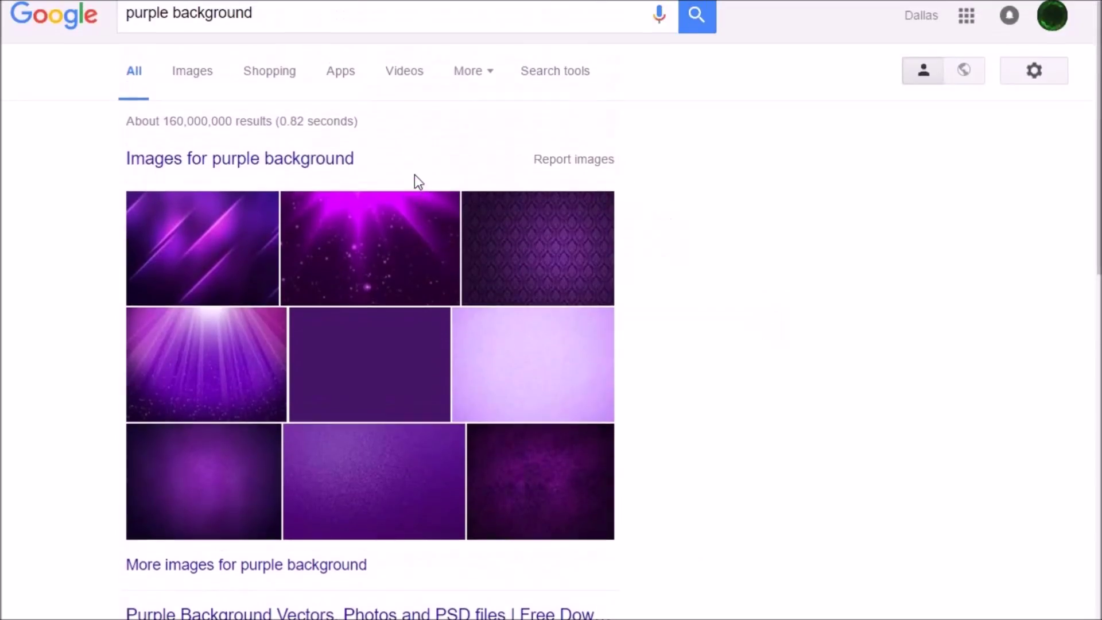
{"action": "scroll", "coordinate": [285, 226], "scroll_direction": "down", "scroll_amount": 2}
{"action": "scroll", "coordinate": [315, 209], "scroll_direction": "up", "scroll_amount": 2}
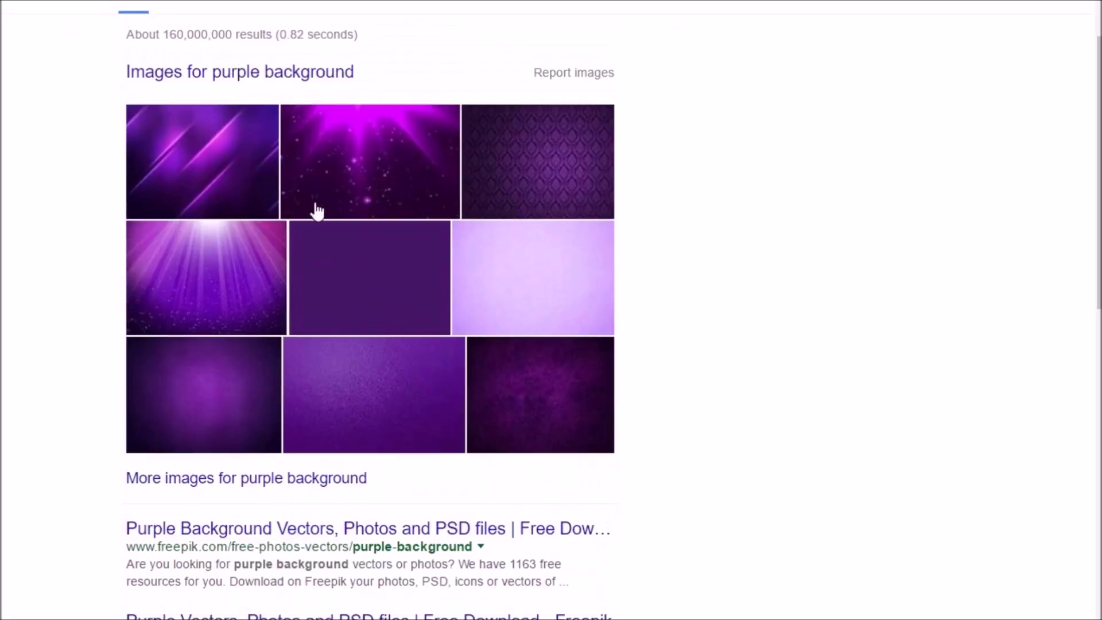
{"action": "left_click", "coordinate": [202, 71]}
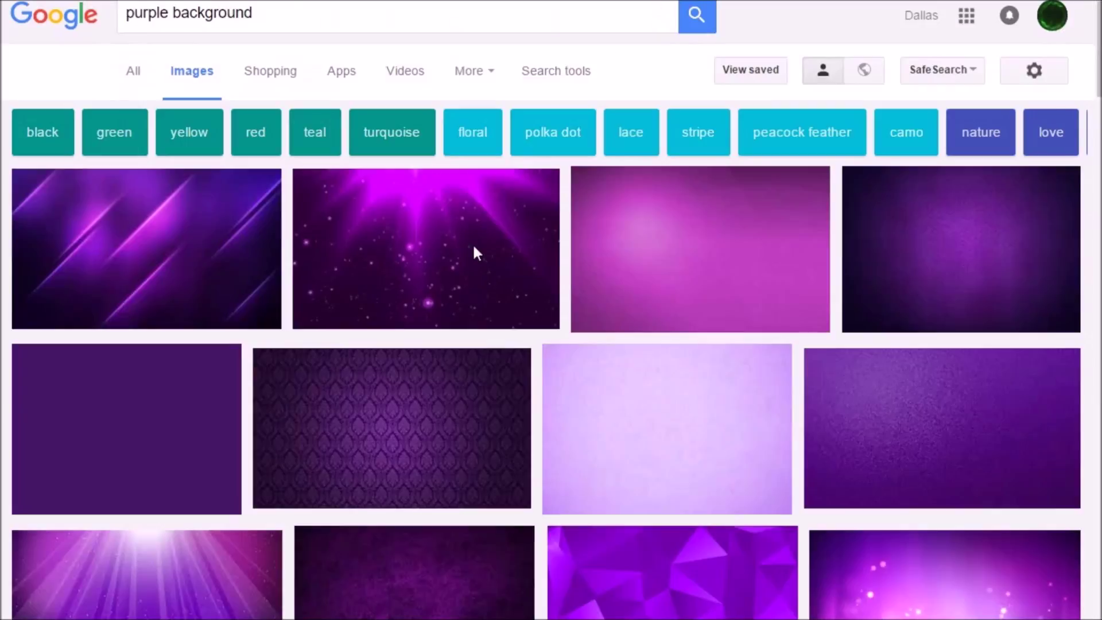
{"action": "scroll", "coordinate": [474, 246], "scroll_direction": "down", "scroll_amount": 9}
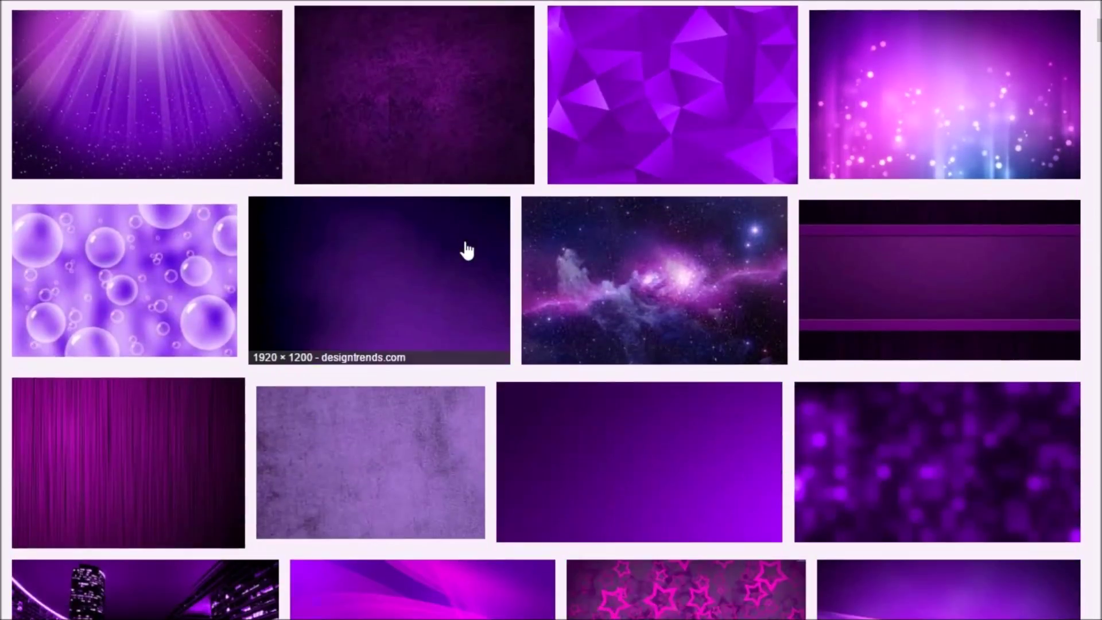
{"action": "scroll", "coordinate": [466, 248], "scroll_direction": "up", "scroll_amount": 3}
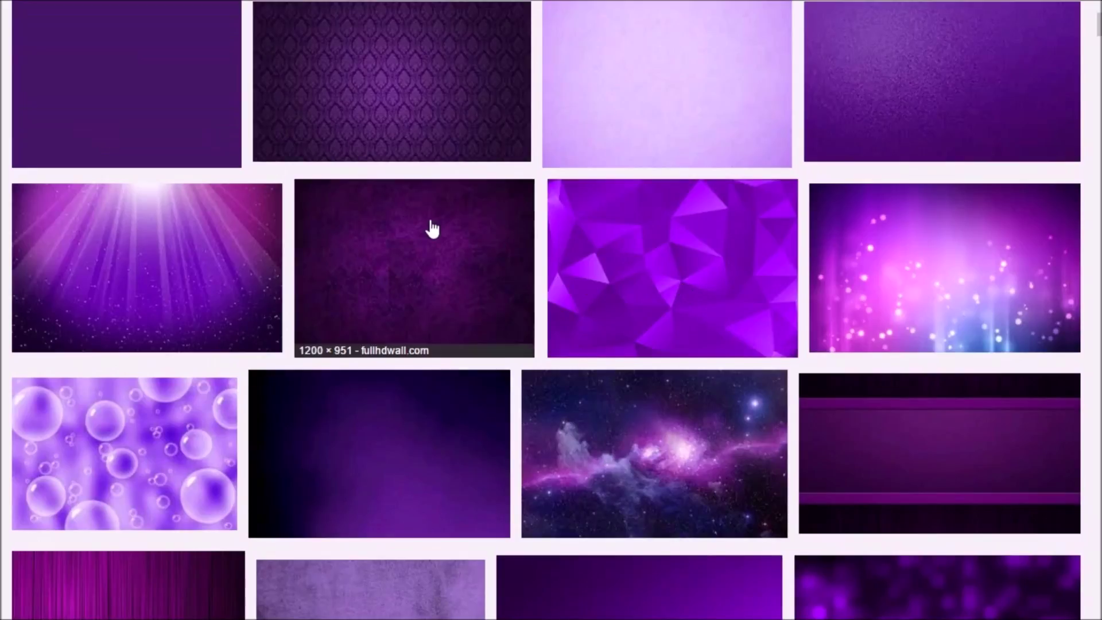
{"action": "scroll", "coordinate": [475, 236], "scroll_direction": "up", "scroll_amount": 5}
{"action": "scroll", "coordinate": [475, 330], "scroll_direction": "down", "scroll_amount": 3}
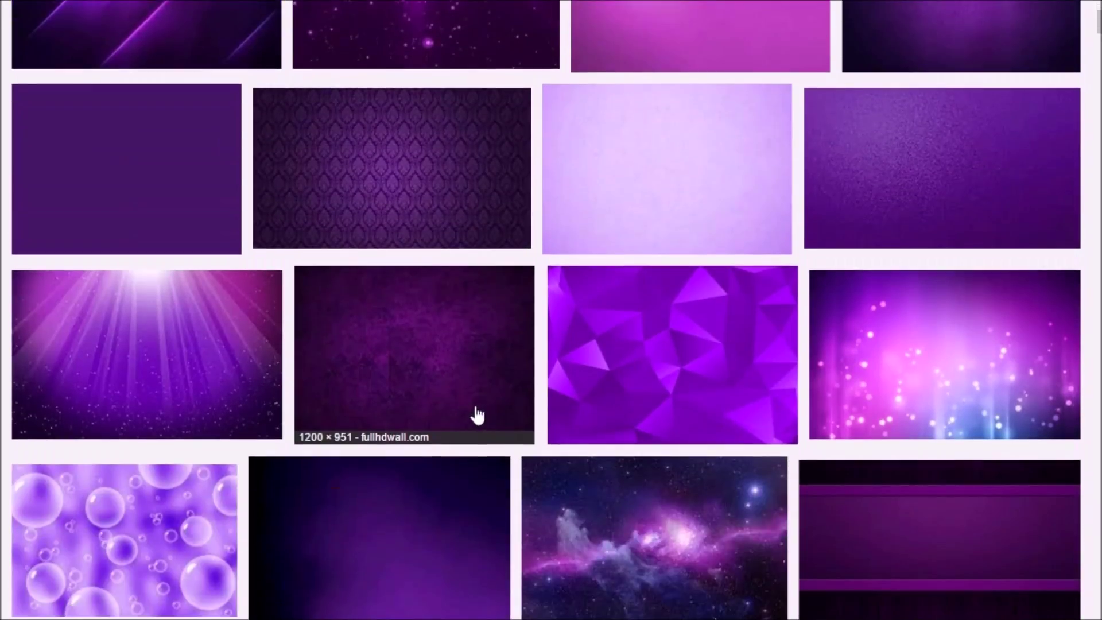
{"action": "scroll", "coordinate": [467, 416], "scroll_direction": "up", "scroll_amount": 5}
{"action": "scroll", "coordinate": [454, 368], "scroll_direction": "down", "scroll_amount": 4}
Preview several purple background candidates, including the texture and waves images.
{"action": "left_click", "coordinate": [436, 332]}
{"action": "scroll", "coordinate": [500, 385], "scroll_direction": "down", "scroll_amount": 5}
{"action": "scroll", "coordinate": [499, 388], "scroll_direction": "down", "scroll_amount": 6}
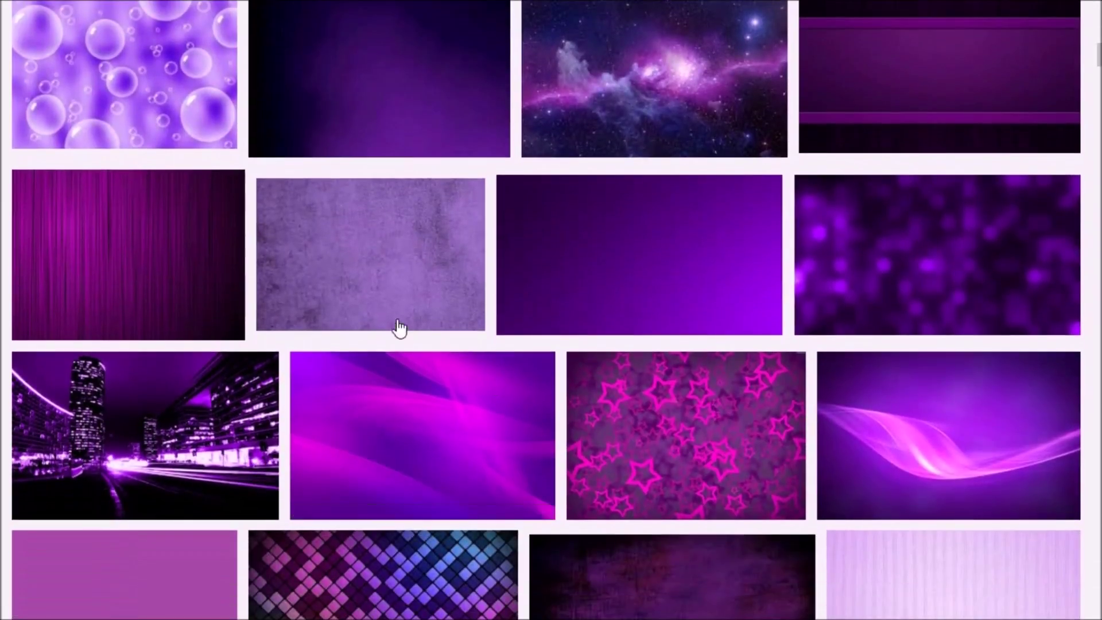
{"action": "left_click", "coordinate": [422, 258]}
{"action": "scroll", "coordinate": [438, 281], "scroll_direction": "down", "scroll_amount": 6}
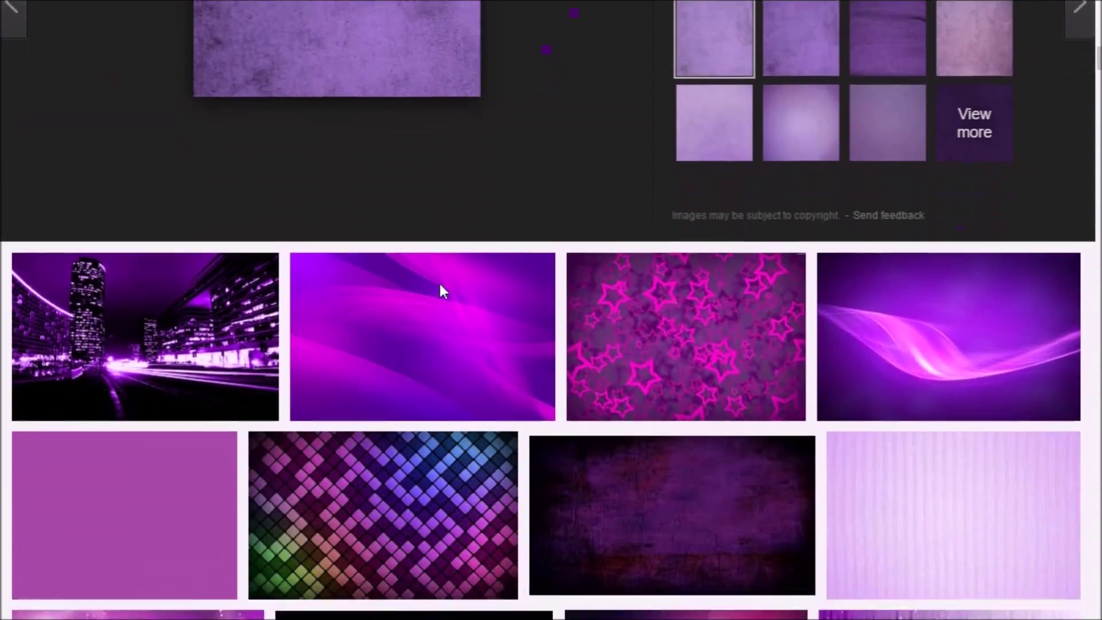
{"action": "scroll", "coordinate": [440, 287], "scroll_direction": "down", "scroll_amount": 2}
{"action": "left_click", "coordinate": [401, 162]}
{"action": "scroll", "coordinate": [406, 351], "scroll_direction": "up", "scroll_amount": 6}
{"action": "scroll", "coordinate": [466, 338], "scroll_direction": "up", "scroll_amount": 4}
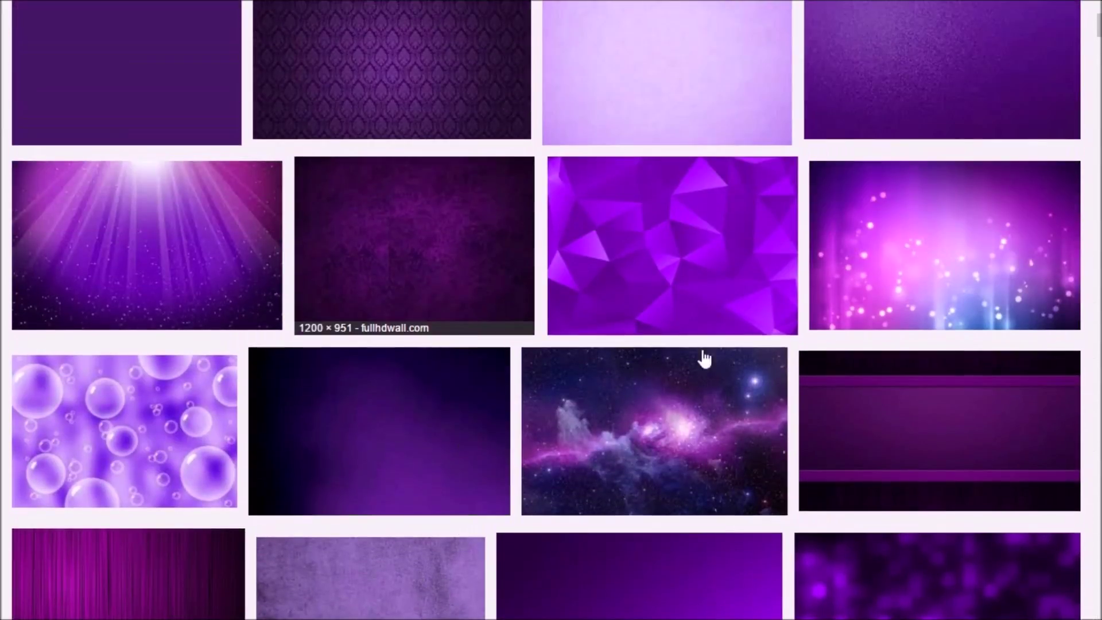
{"action": "scroll", "coordinate": [723, 357], "scroll_direction": "up", "scroll_amount": 4}
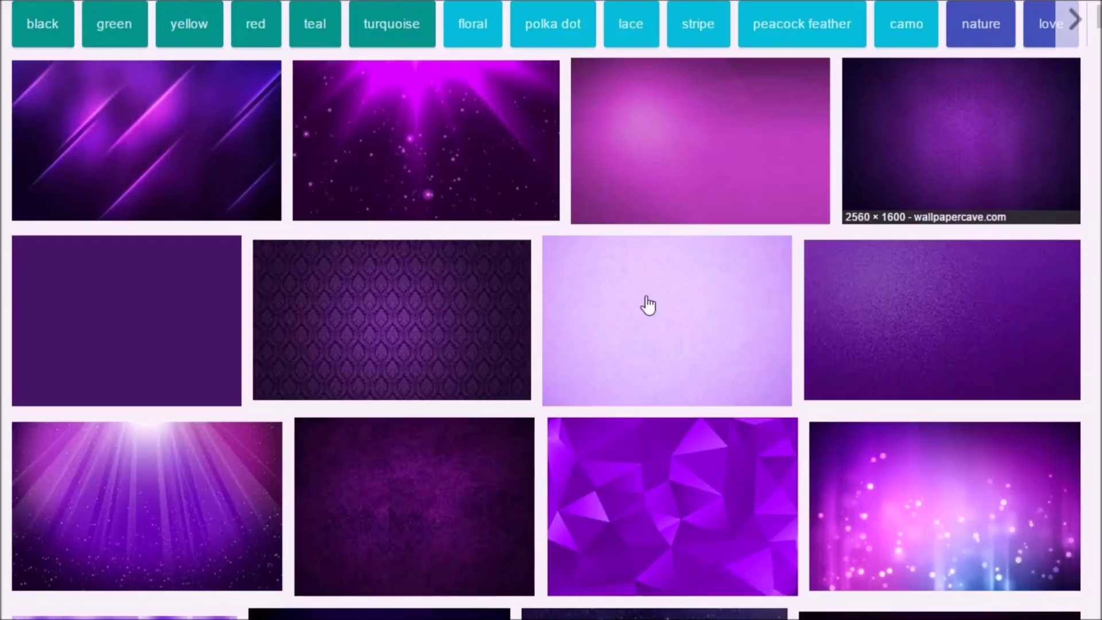
Check the dark purple and wallpapercave images, then open the purple polygon preview.
{"action": "left_click", "coordinate": [181, 332]}
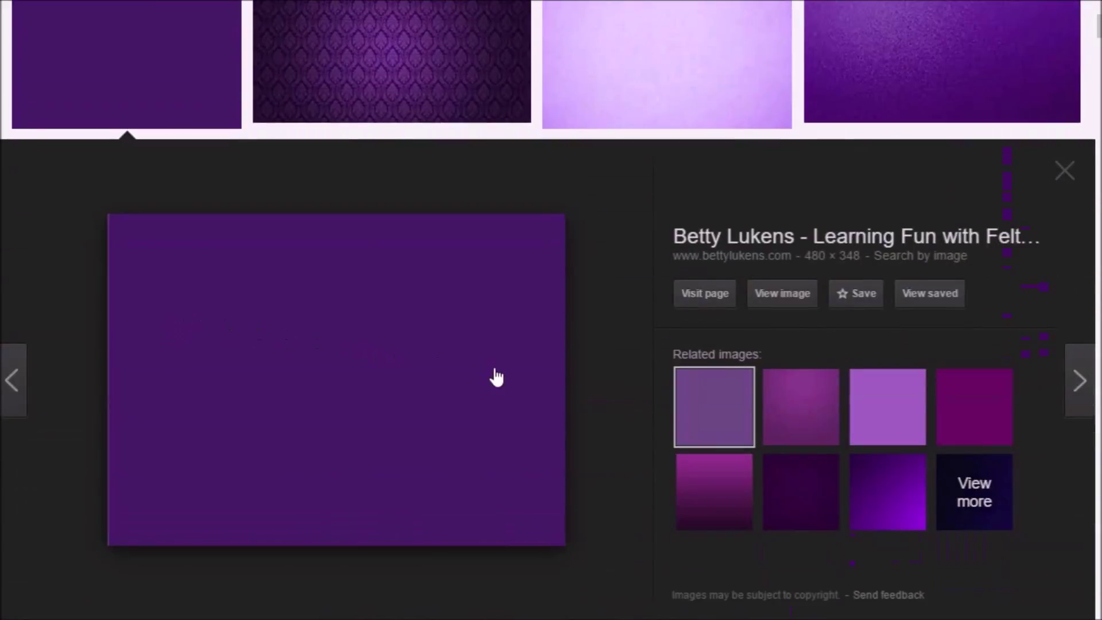
{"action": "scroll", "coordinate": [493, 374], "scroll_direction": "up", "scroll_amount": 3}
{"action": "scroll", "coordinate": [985, 29], "scroll_direction": "up", "scroll_amount": 4}
{"action": "scroll", "coordinate": [794, 344], "scroll_direction": "down", "scroll_amount": 7}
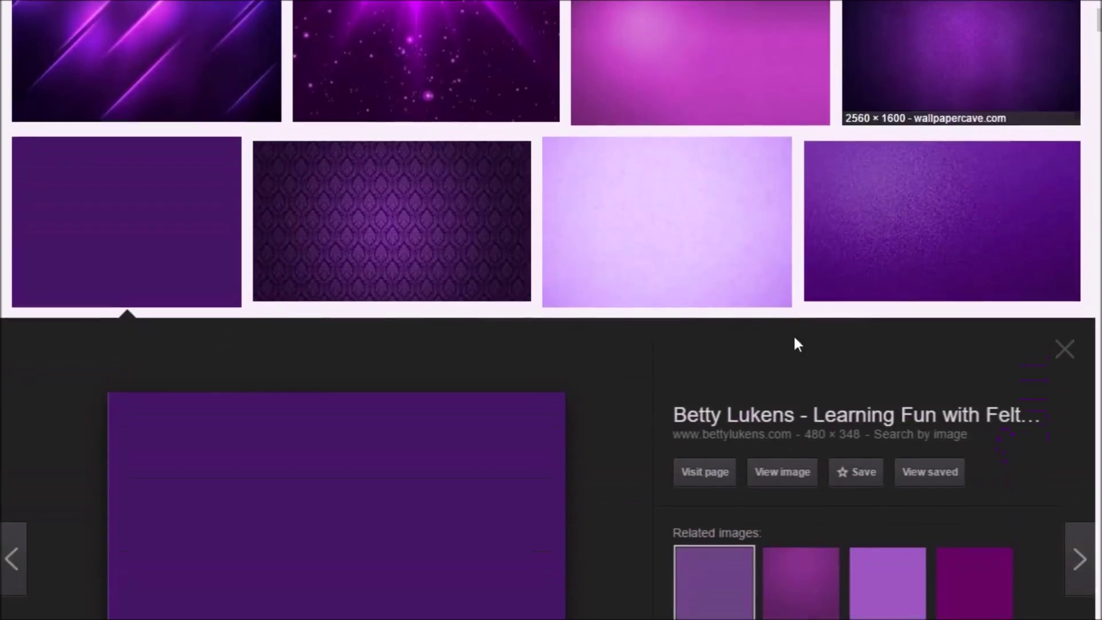
{"action": "scroll", "coordinate": [955, 123], "scroll_direction": "up", "scroll_amount": 3}
{"action": "left_click", "coordinate": [974, 59]}
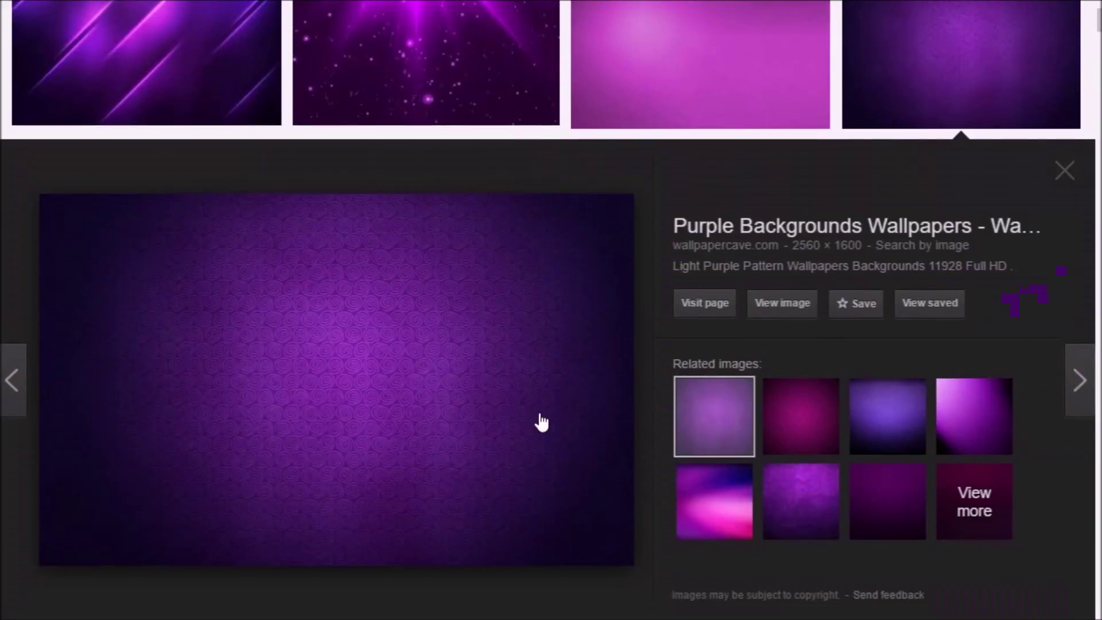
{"action": "scroll", "coordinate": [545, 413], "scroll_direction": "down", "scroll_amount": 3}
{"action": "scroll", "coordinate": [554, 401], "scroll_direction": "down", "scroll_amount": 4}
{"action": "scroll", "coordinate": [558, 394], "scroll_direction": "up", "scroll_amount": 4}
{"action": "scroll", "coordinate": [546, 394], "scroll_direction": "down", "scroll_amount": 7}
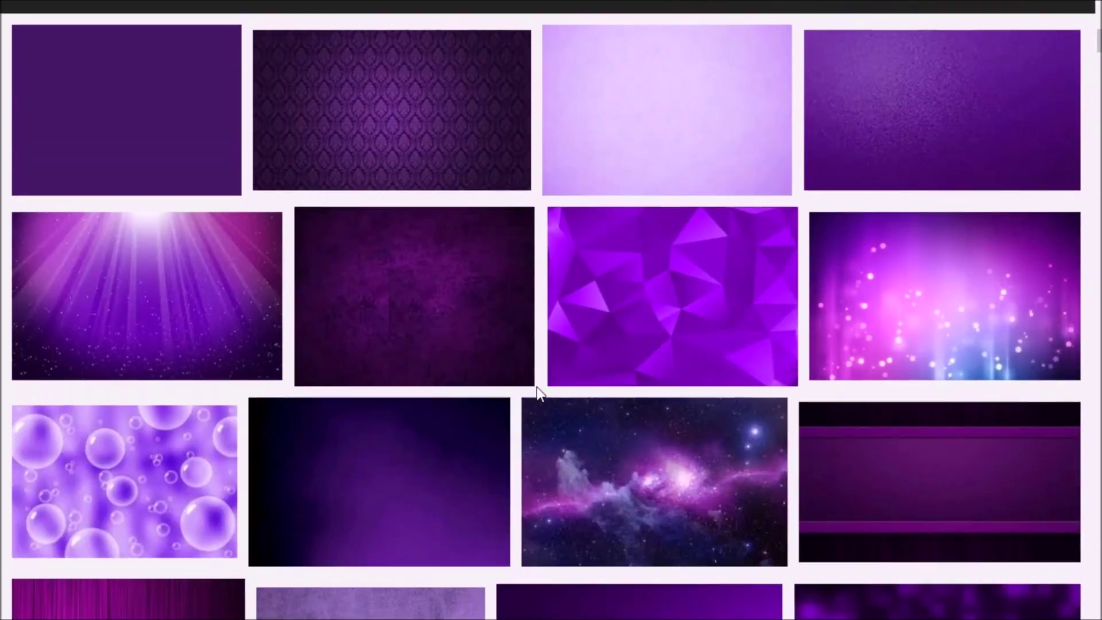
{"action": "left_click", "coordinate": [691, 313]}
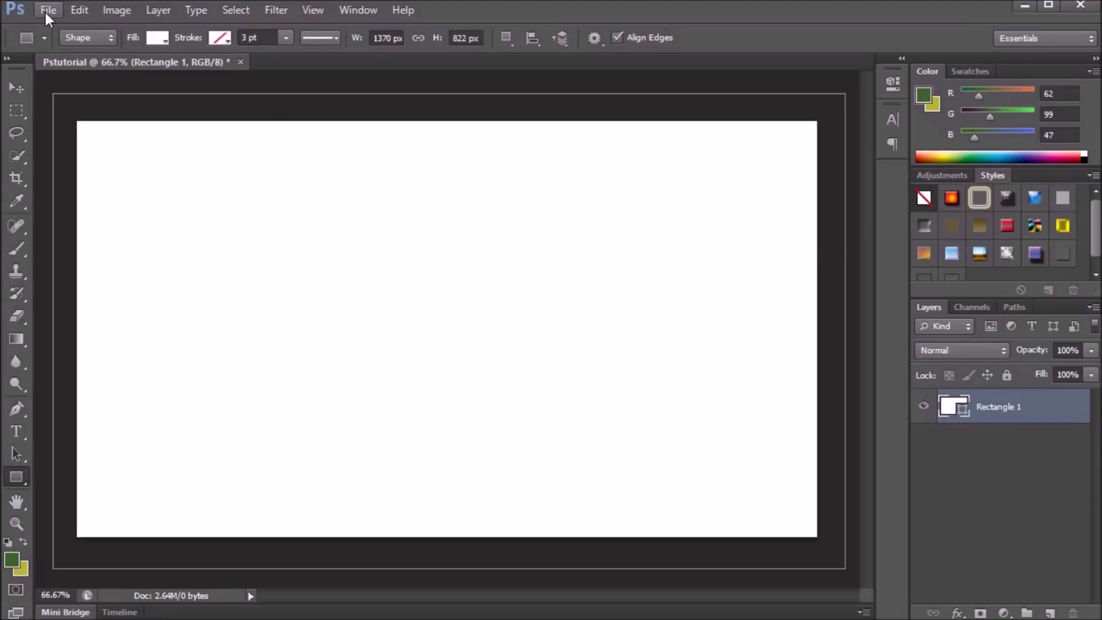
Place Purple-Polygon-Background.jpg into the Pstutorial document.
{"action": "left_click", "coordinate": [45, 12]}
{"action": "left_click", "coordinate": [70, 294]}
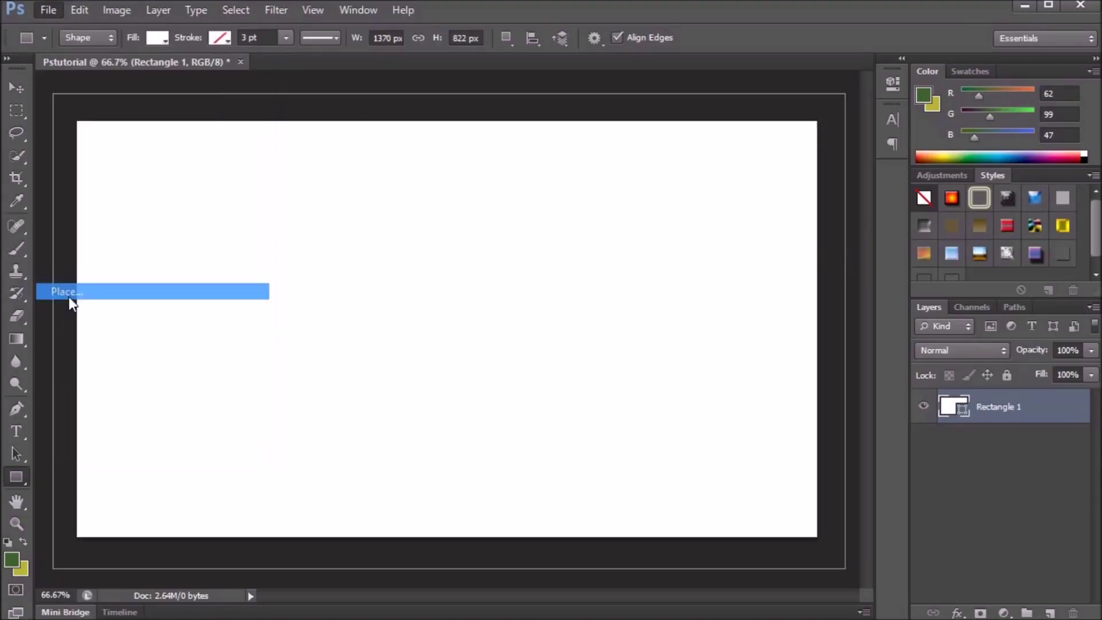
{"action": "left_click_drag", "start_coordinate": [818, 96], "coordinate": [537, 11]}
{"action": "type", "text": "pu"}
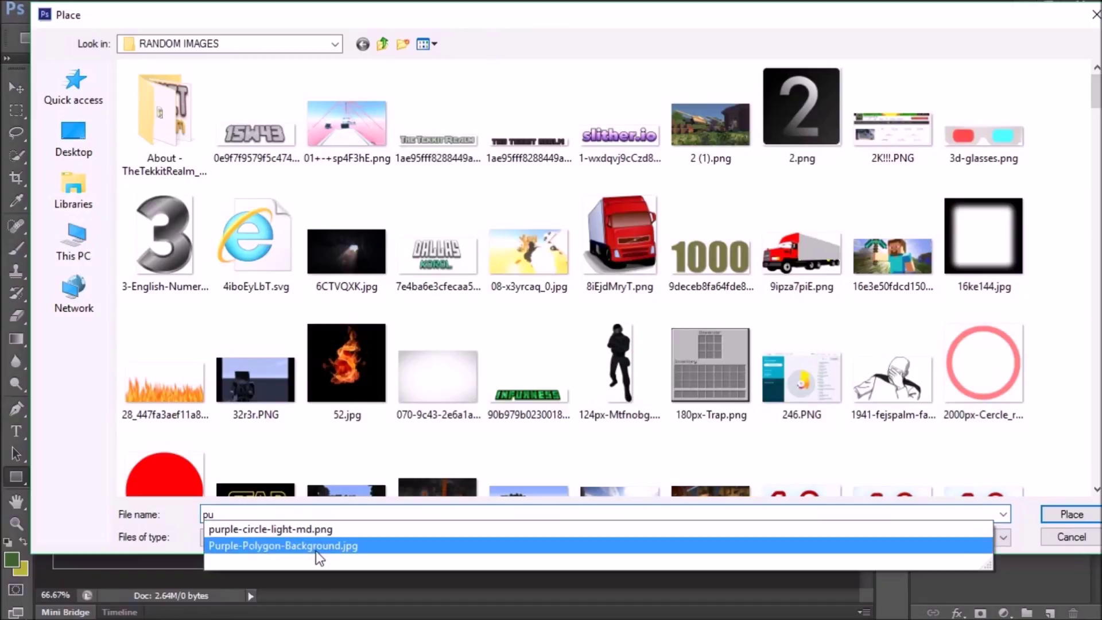
{"action": "key", "text": "Return"}
{"action": "left_click", "coordinate": [1071, 514]}
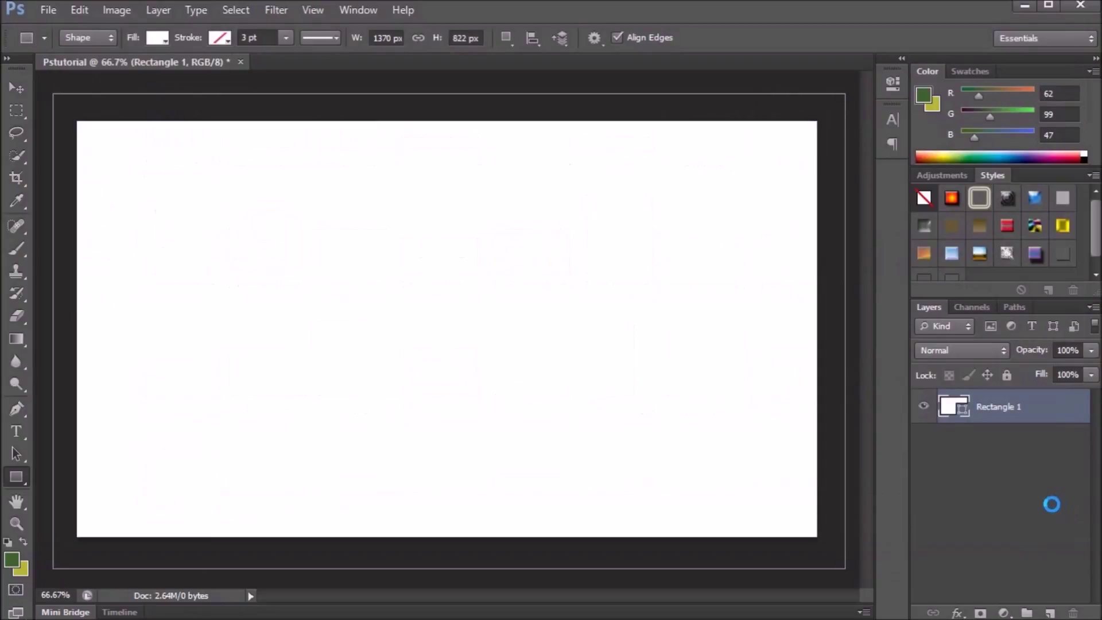
Align and widen the placed background so it covers the whole canvas.
{"action": "left_click_drag", "start_coordinate": [521, 249], "coordinate": [416, 239]}
{"action": "left_click_drag", "start_coordinate": [597, 321], "coordinate": [571, 319]}
{"action": "left_click_drag", "start_coordinate": [664, 328], "coordinate": [816, 319]}
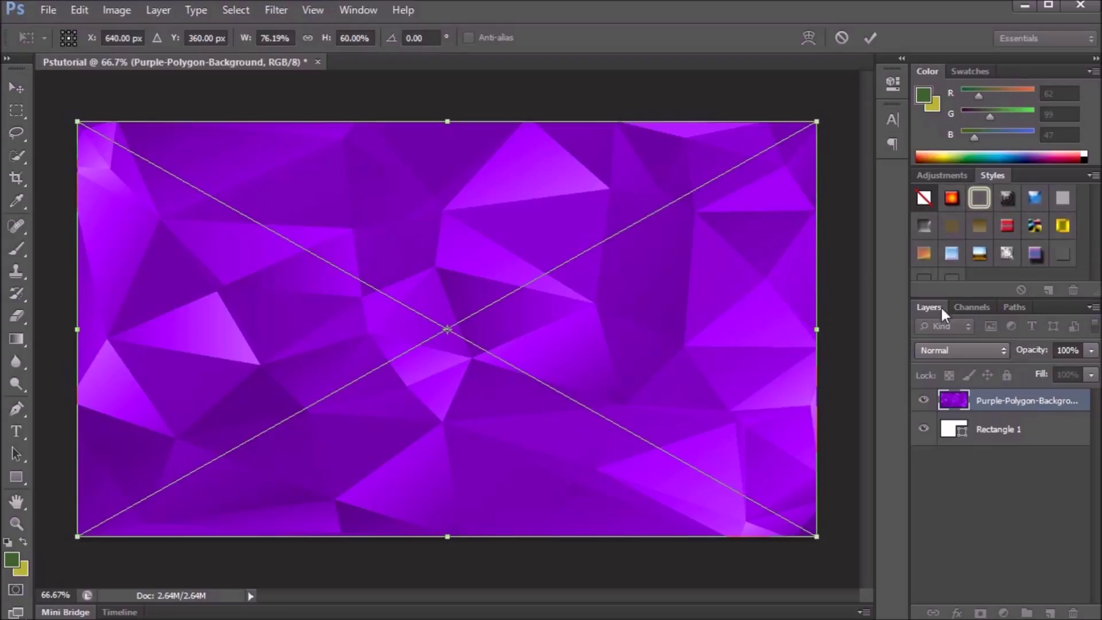
{"action": "right_click", "coordinate": [549, 198]}
Commit the placement and apply the magenta overlay preset from the Styles panel.
{"action": "left_click", "coordinate": [577, 202]}
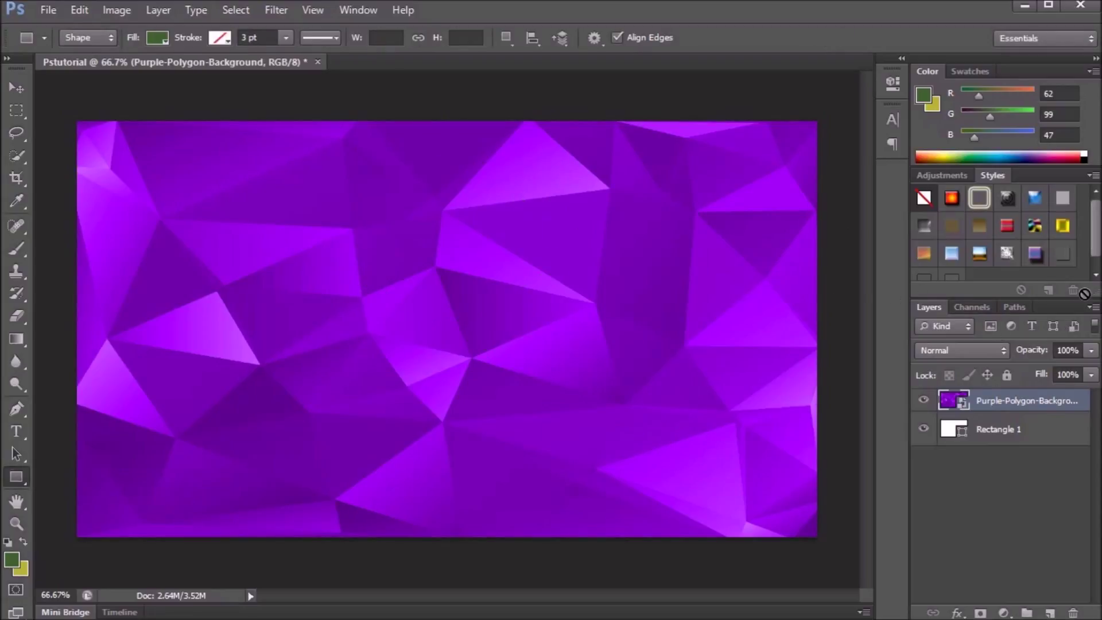
{"action": "left_click", "coordinate": [950, 198]}
{"action": "left_click", "coordinate": [979, 199]}
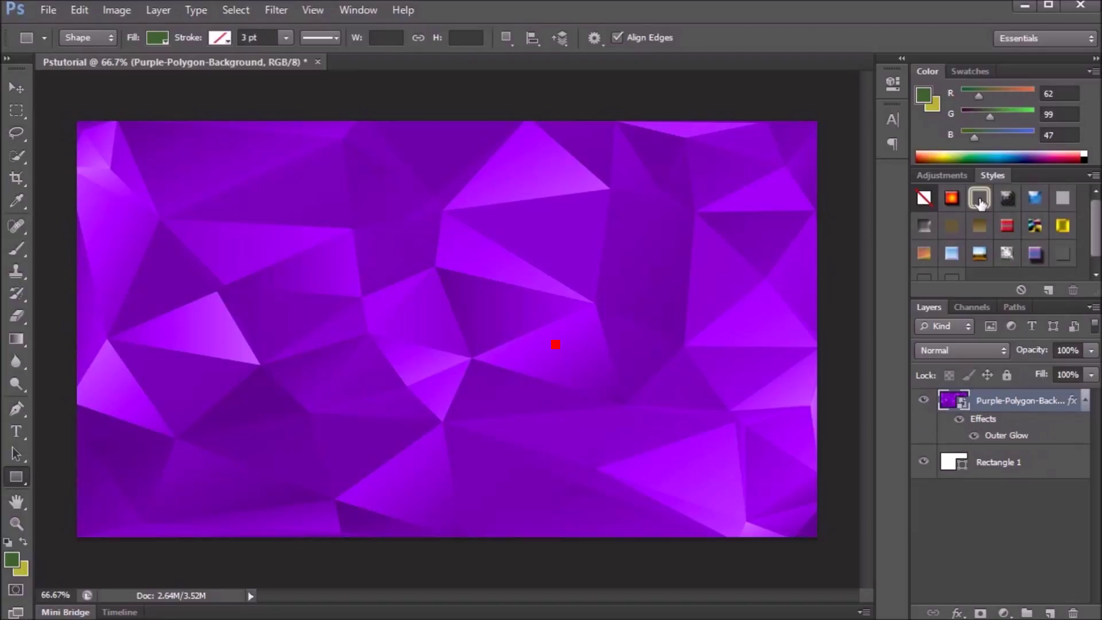
{"action": "left_click", "coordinate": [1033, 199]}
{"action": "left_click", "coordinate": [1005, 200]}
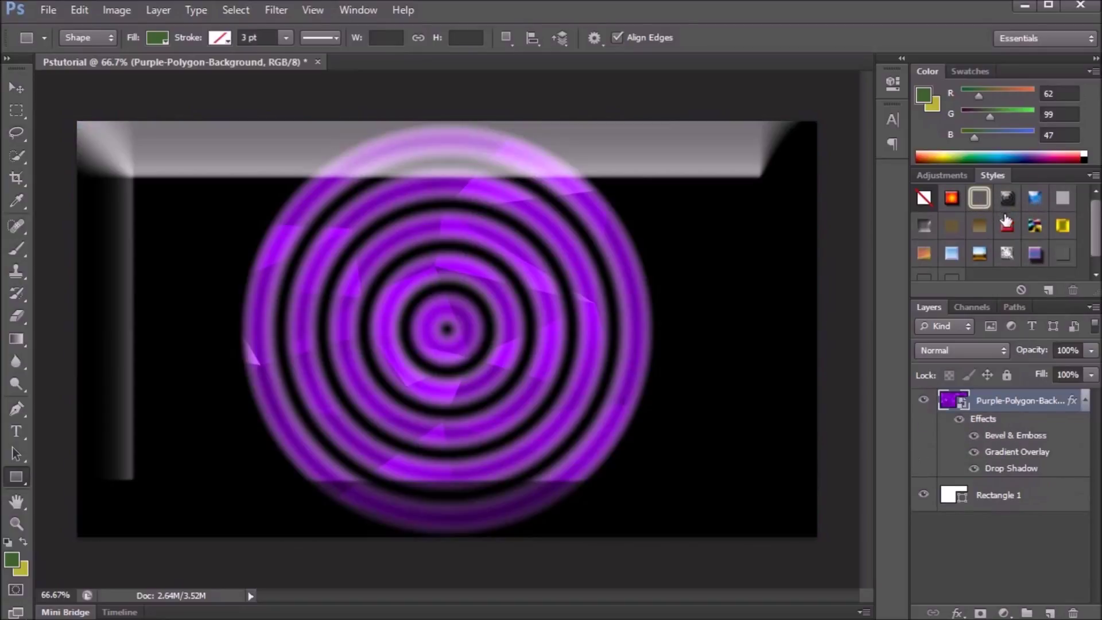
{"action": "left_click", "coordinate": [1006, 223]}
{"action": "left_click", "coordinate": [978, 224]}
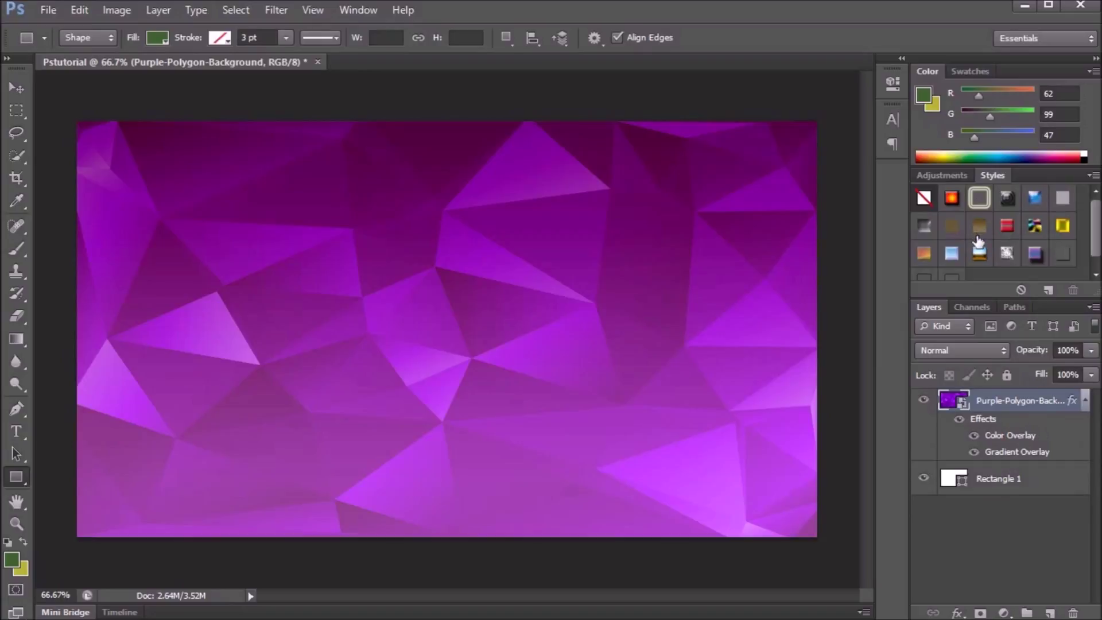
{"action": "left_click", "coordinate": [979, 228]}
Try the Darker Color blend mode on the polygon layer.
{"action": "left_click", "coordinate": [958, 350]}
{"action": "left_click", "coordinate": [940, 465]}
{"action": "scroll", "coordinate": [947, 349], "scroll_direction": "up", "scroll_amount": 6}
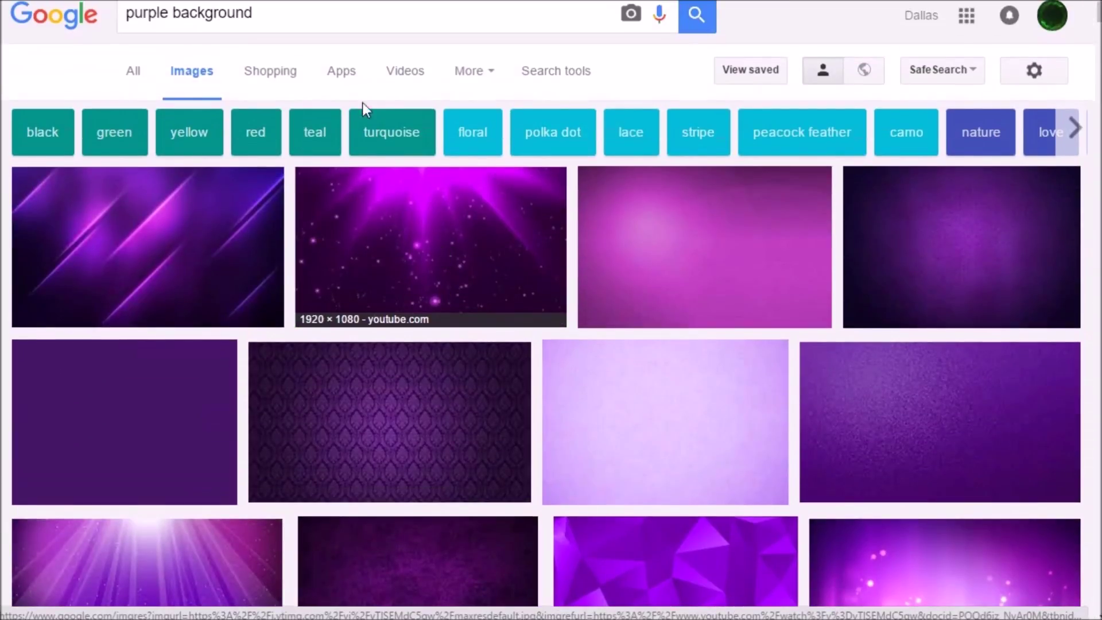
Search Google Images for 'photoshop cs6 logo'.
{"action": "triple_click", "coordinate": [190, 13]}
{"action": "type", "text": "p"}
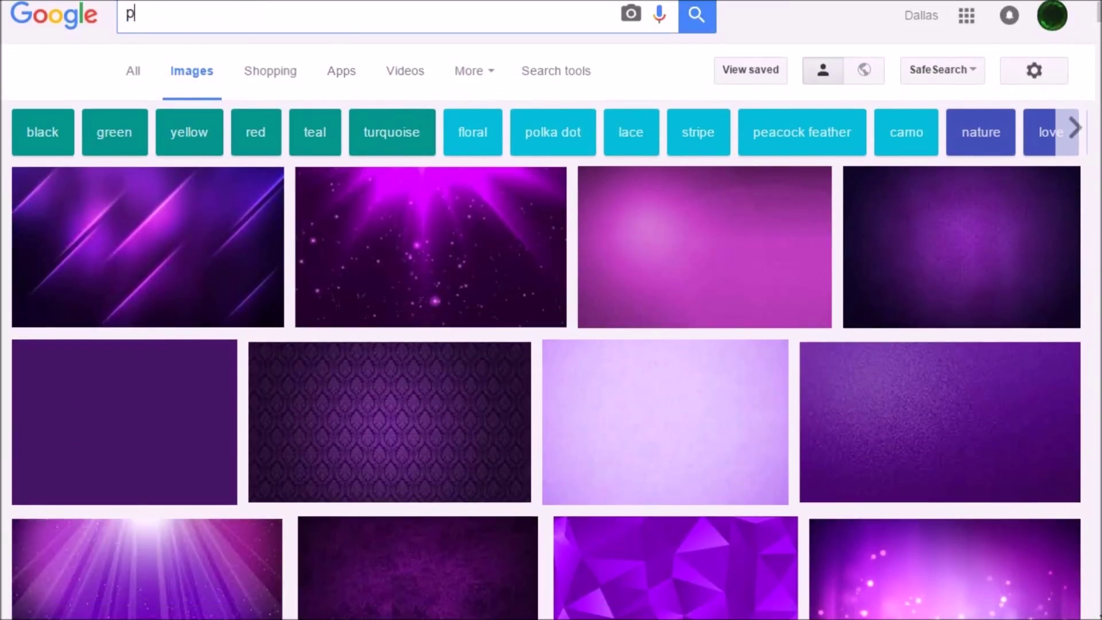
{"action": "type", "text": "hotos"}
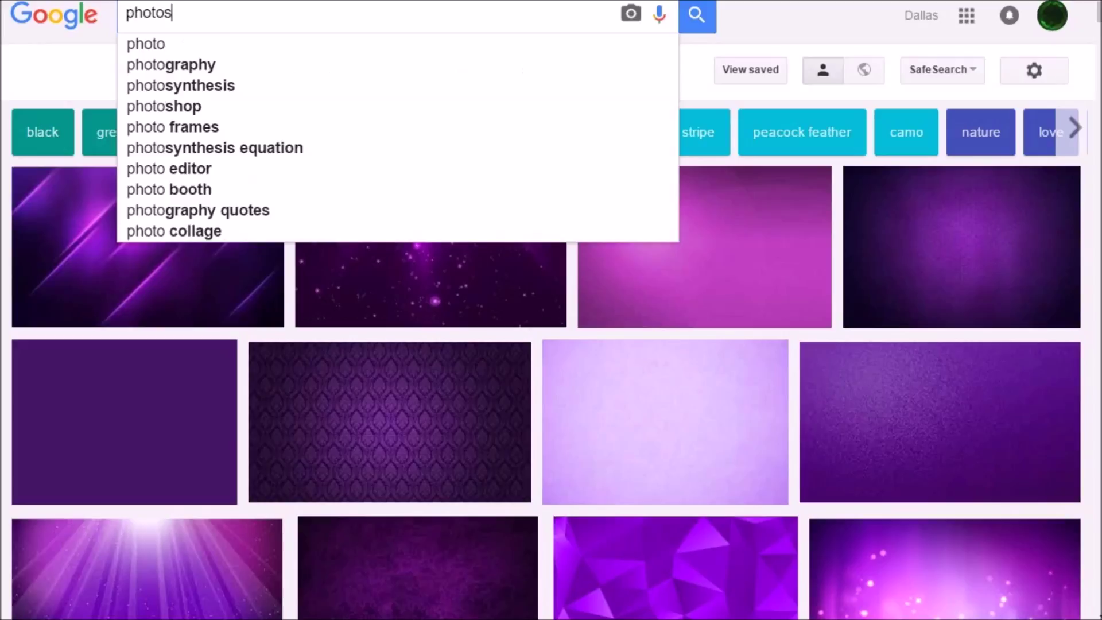
{"action": "type", "text": "hop"}
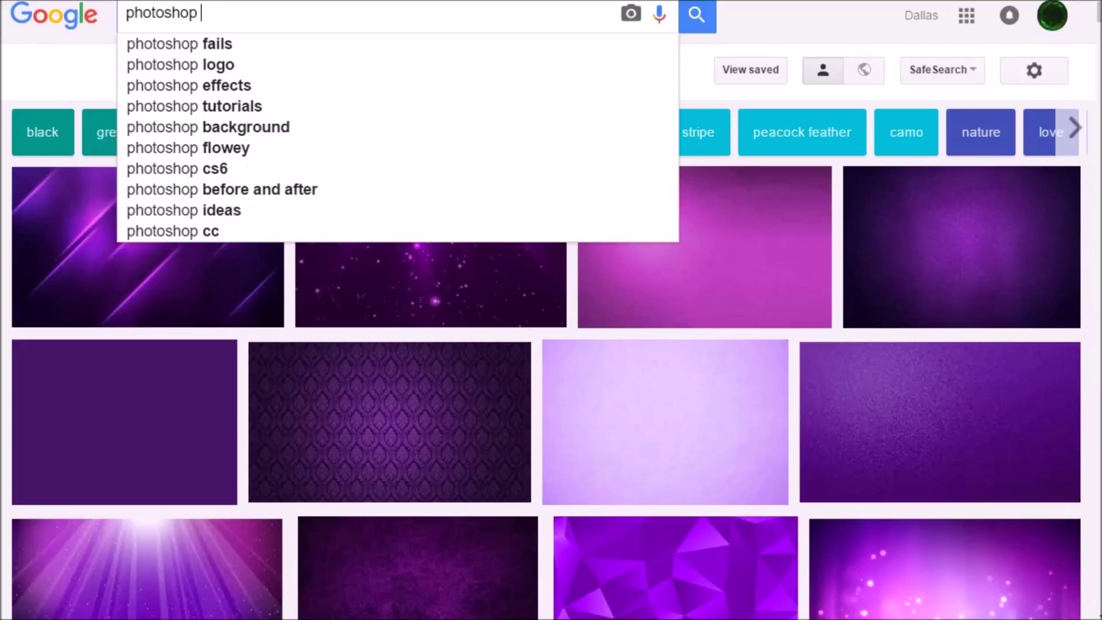
{"action": "type", "text": "cs6"}
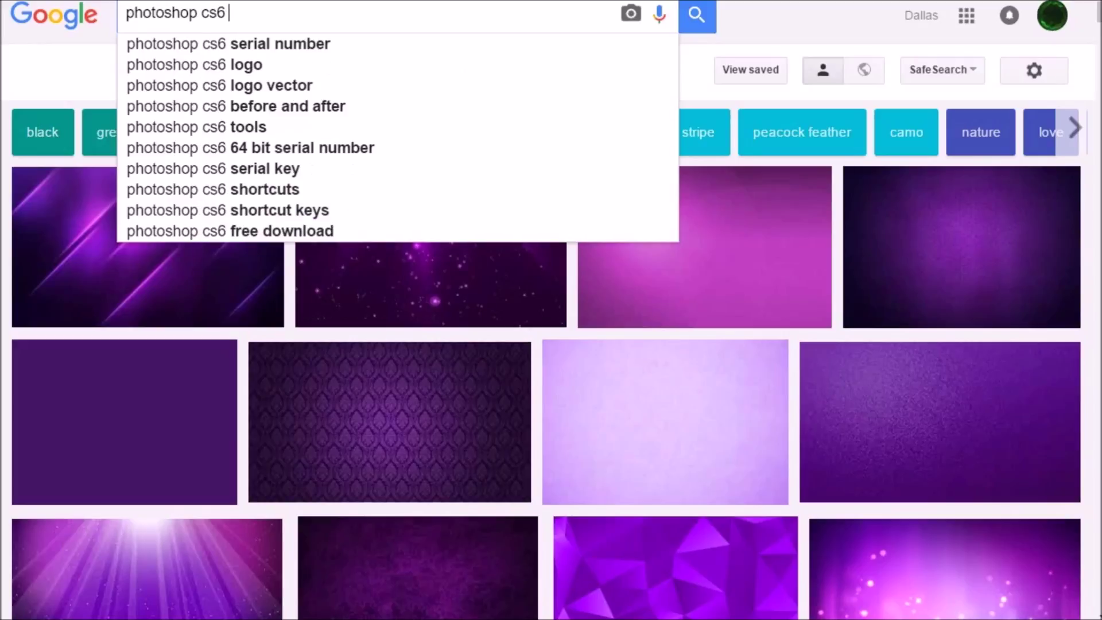
{"action": "key", "text": "Down"}
{"action": "key", "text": "Down"}
{"action": "key", "text": "Return"}
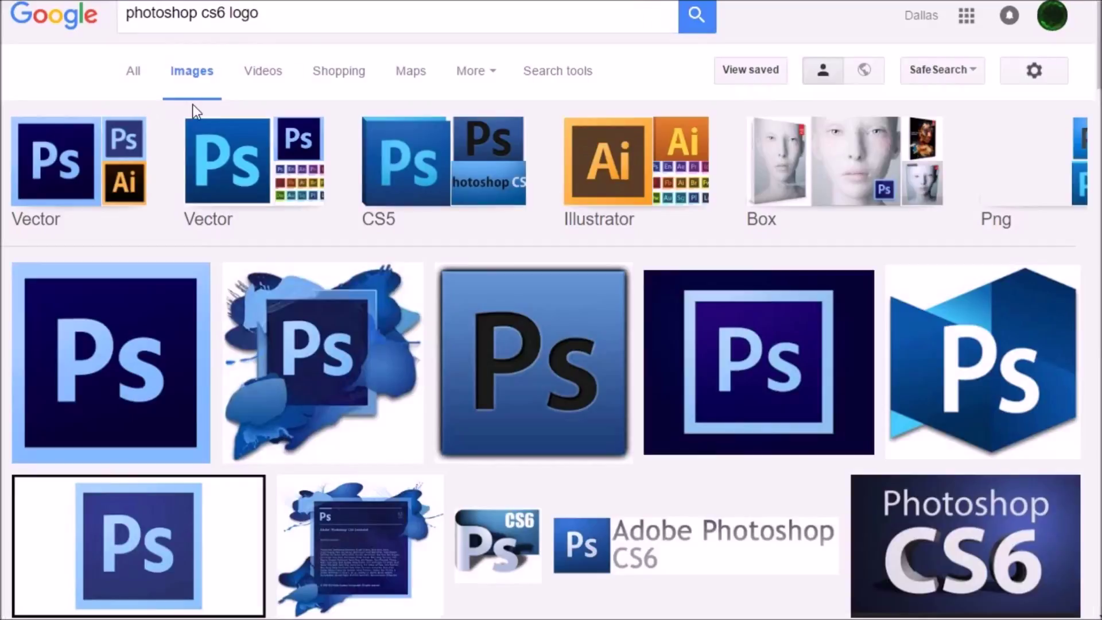
Save the splash-style Ps logo image as logo-photoshop.png.
{"action": "scroll", "coordinate": [287, 172], "scroll_direction": "down", "scroll_amount": 3}
{"action": "left_click", "coordinate": [379, 235]}
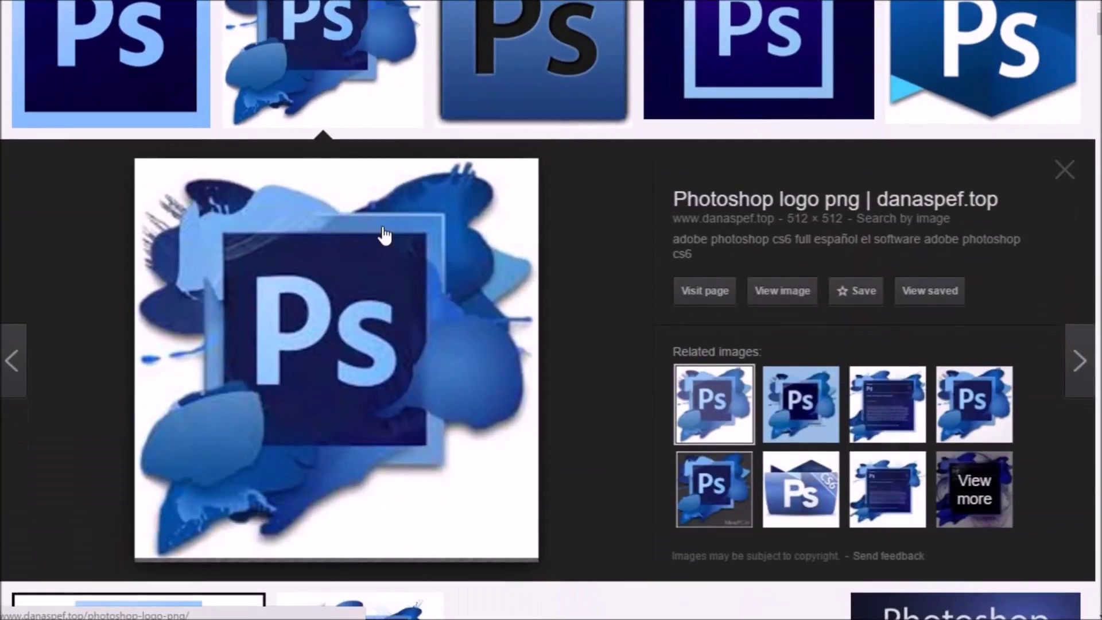
{"action": "scroll", "coordinate": [367, 229], "scroll_direction": "down", "scroll_amount": 4}
{"action": "scroll", "coordinate": [567, 351], "scroll_direction": "up", "scroll_amount": 7}
{"action": "scroll", "coordinate": [756, 316], "scroll_direction": "down", "scroll_amount": 3}
{"action": "scroll", "coordinate": [445, 505], "scroll_direction": "down", "scroll_amount": 3}
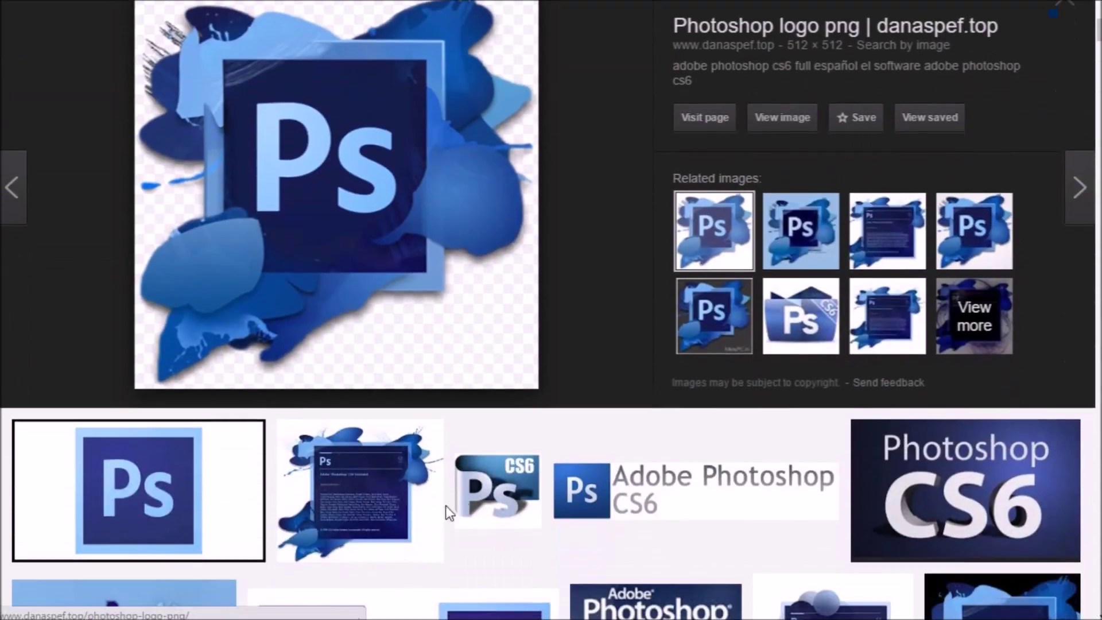
{"action": "scroll", "coordinate": [401, 545], "scroll_direction": "down", "scroll_amount": 6}
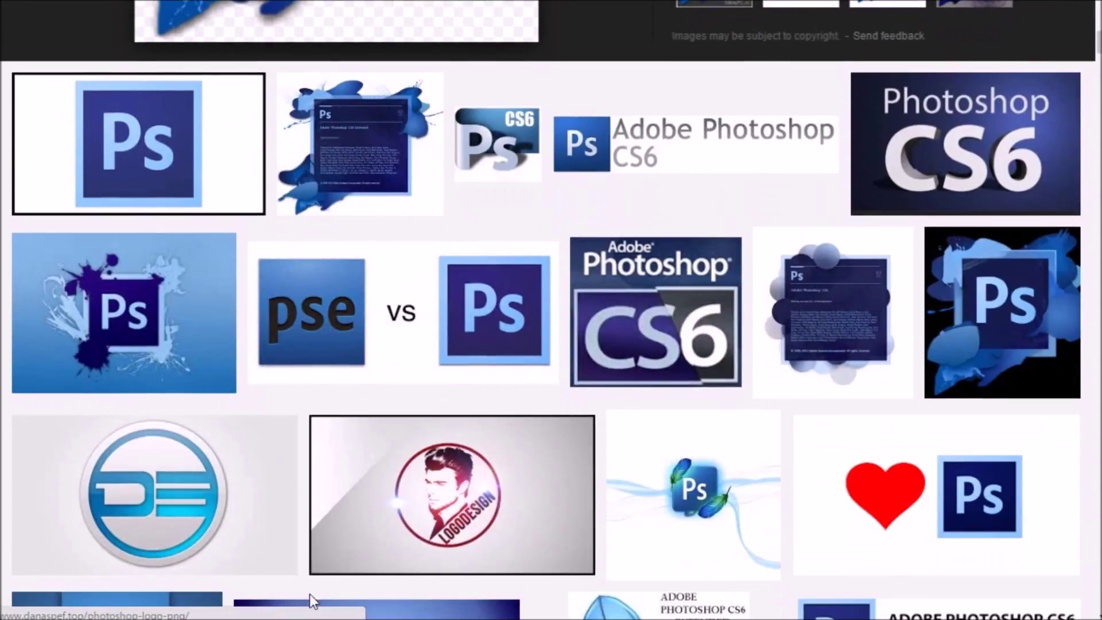
{"action": "scroll", "coordinate": [463, 519], "scroll_direction": "up", "scroll_amount": 4}
{"action": "scroll", "coordinate": [462, 518], "scroll_direction": "up", "scroll_amount": 2}
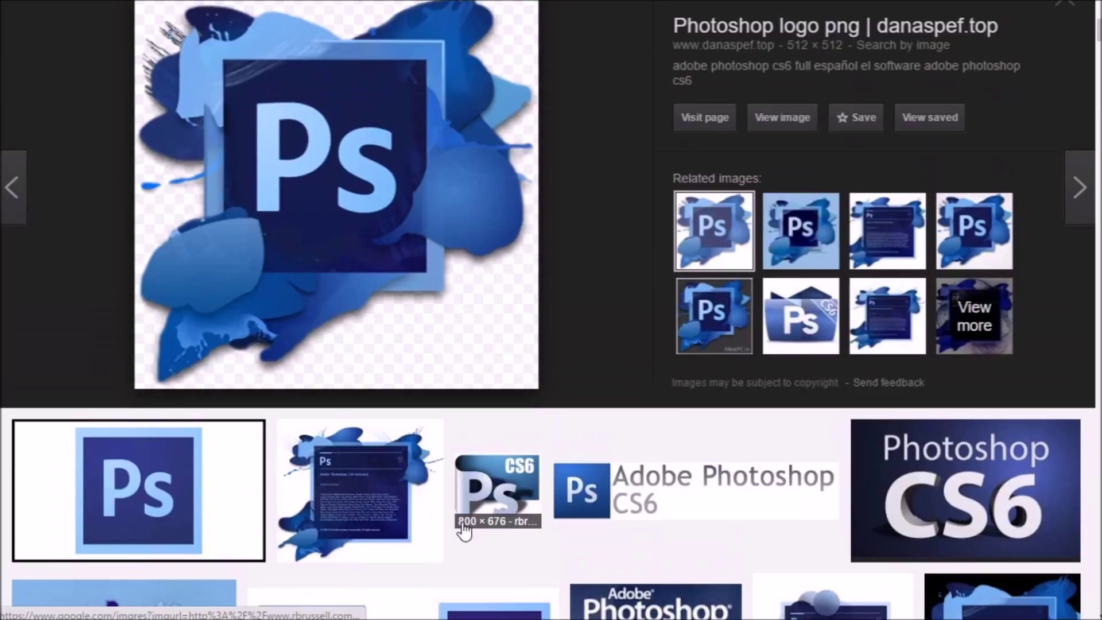
{"action": "scroll", "coordinate": [463, 527], "scroll_direction": "down", "scroll_amount": 4}
{"action": "scroll", "coordinate": [462, 527], "scroll_direction": "up", "scroll_amount": 4}
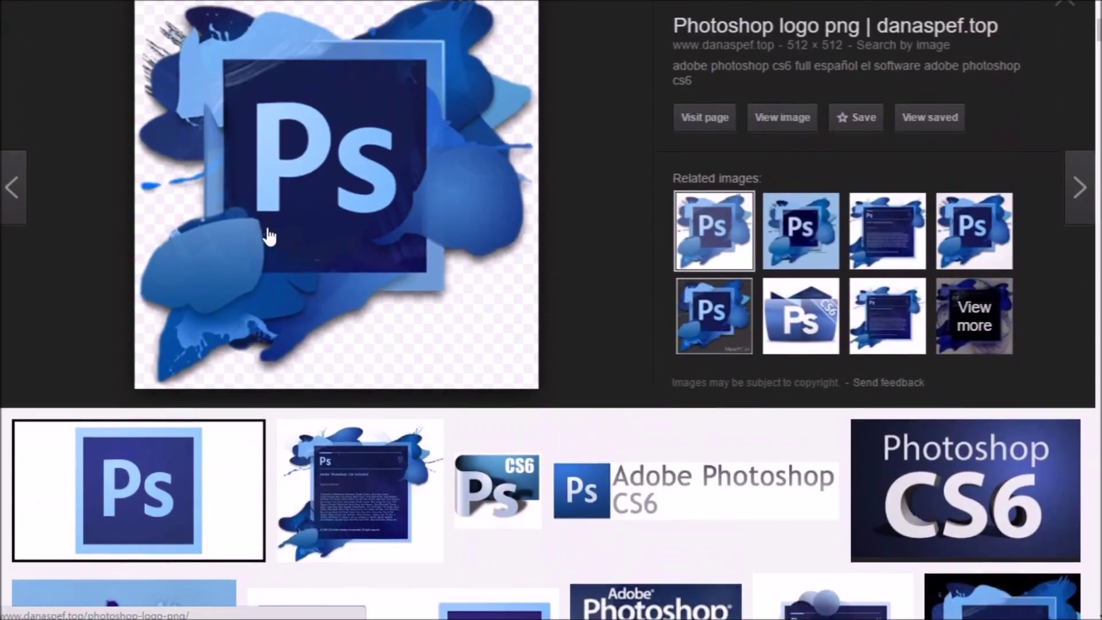
{"action": "scroll", "coordinate": [299, 266], "scroll_direction": "up", "scroll_amount": 3}
{"action": "right_click", "coordinate": [404, 313]}
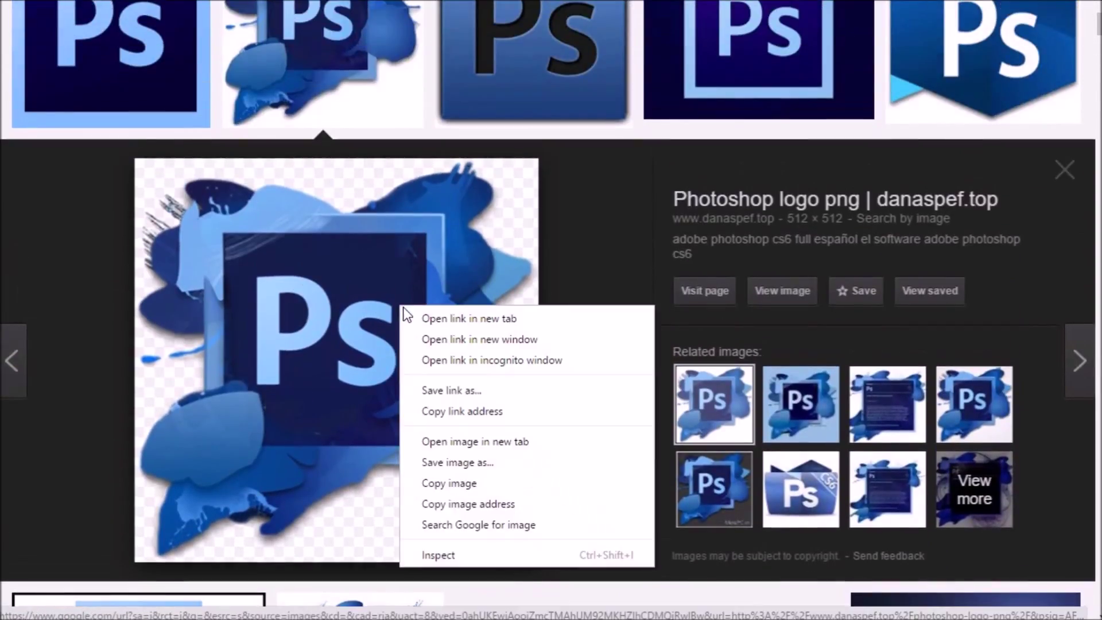
{"action": "left_click", "coordinate": [475, 461]}
{"action": "left_click", "coordinate": [712, 515]}
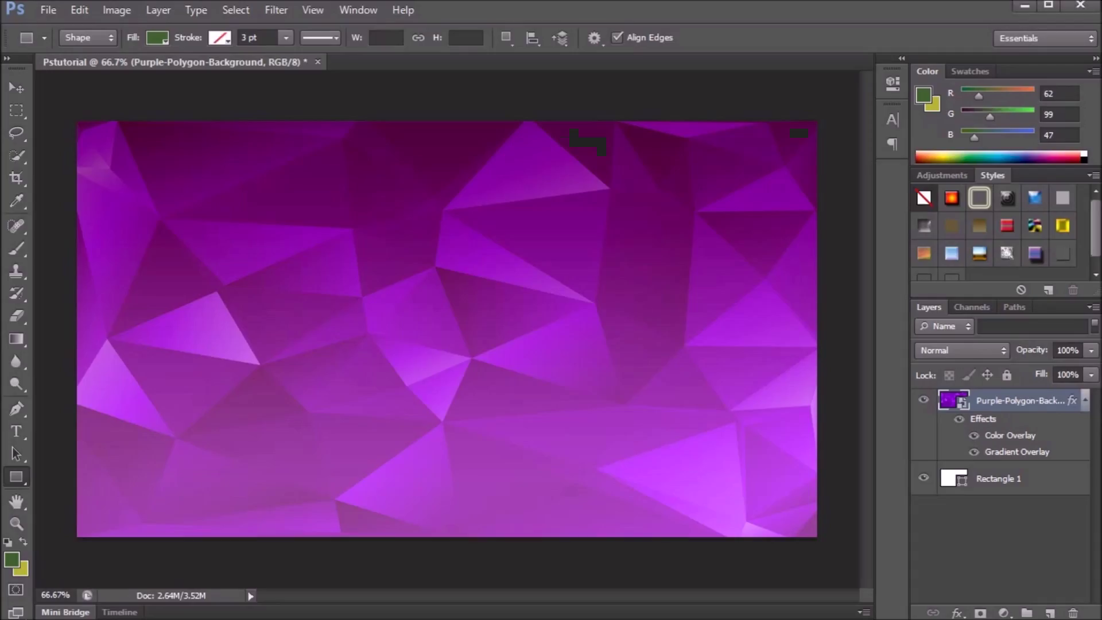
Place the saved logo-photoshop image and move it toward the lower left.
{"action": "left_click", "coordinate": [40, 7]}
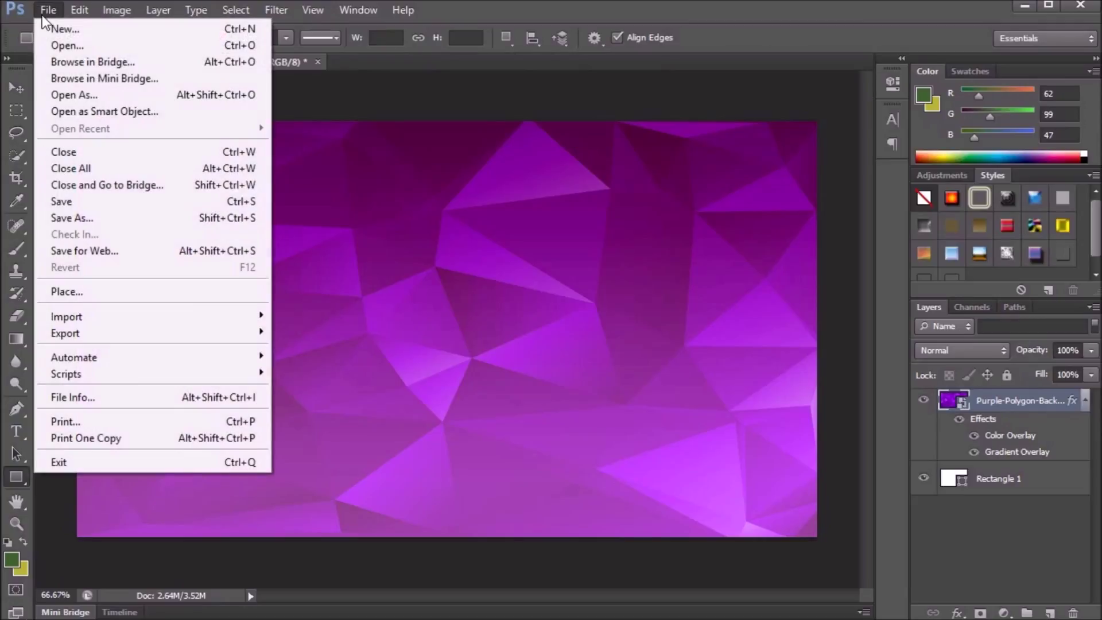
{"action": "left_click", "coordinate": [68, 292]}
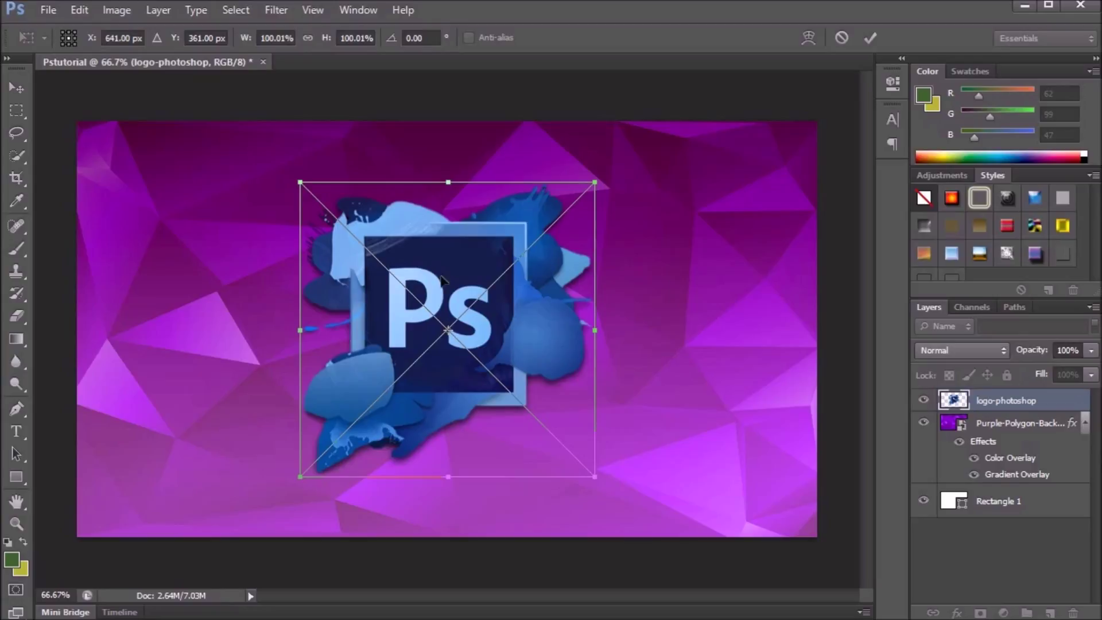
{"action": "left_click_drag", "start_coordinate": [489, 223], "coordinate": [248, 339]}
Stretch the logo taller and shift it back toward the canvas centre.
{"action": "left_click_drag", "start_coordinate": [201, 309], "coordinate": [202, 245]}
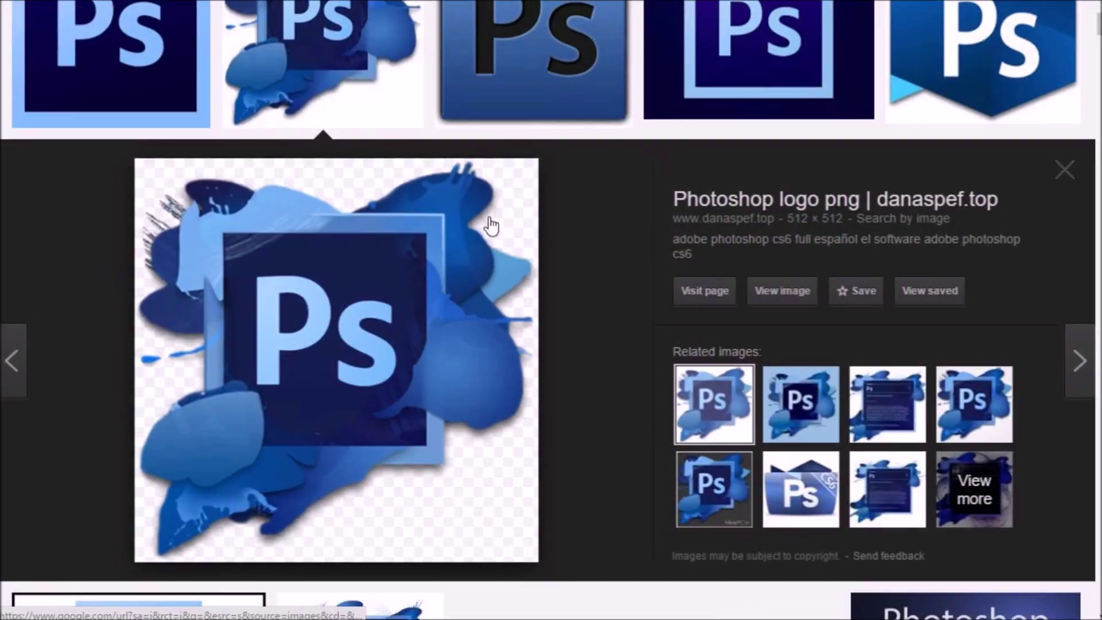
{"action": "scroll", "coordinate": [502, 295], "scroll_direction": "down", "scroll_amount": 2}
{"action": "scroll", "coordinate": [491, 277], "scroll_direction": "up", "scroll_amount": 4}
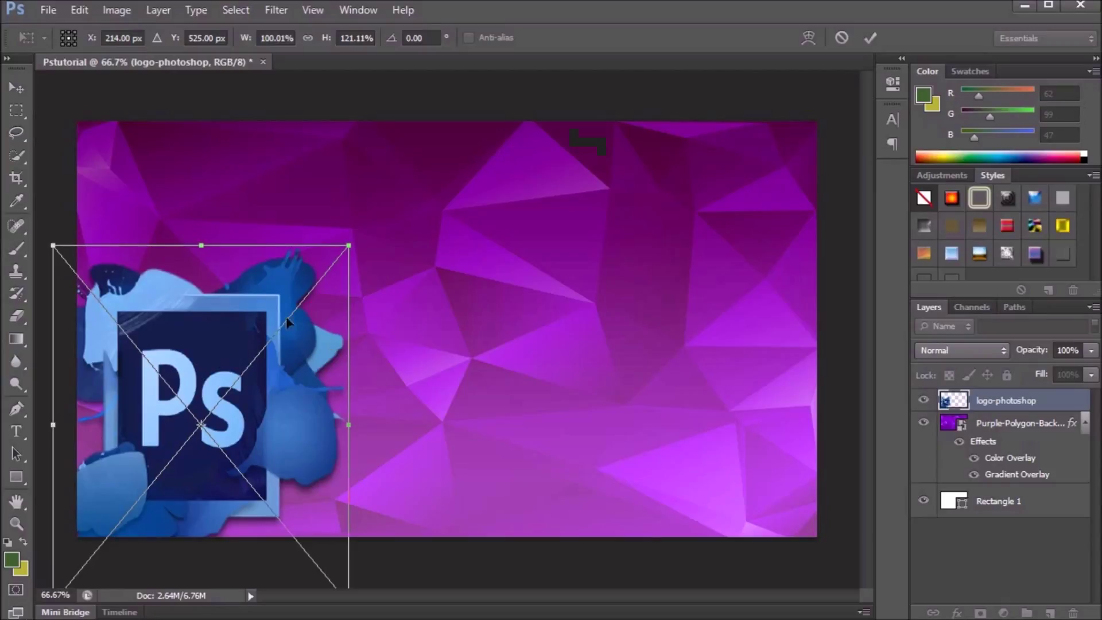
{"action": "left_click_drag", "start_coordinate": [281, 294], "coordinate": [454, 260]}
{"action": "right_click", "coordinate": [419, 379]}
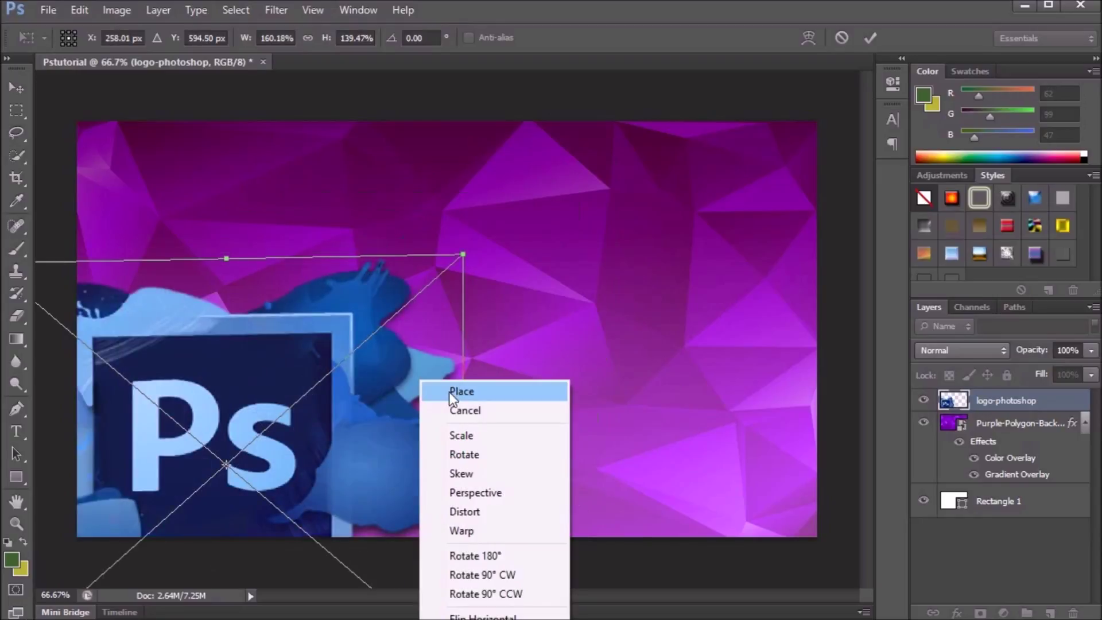
Commit the enlarged logo and reselect the logo-photoshop layer.
{"action": "left_click", "coordinate": [448, 390]}
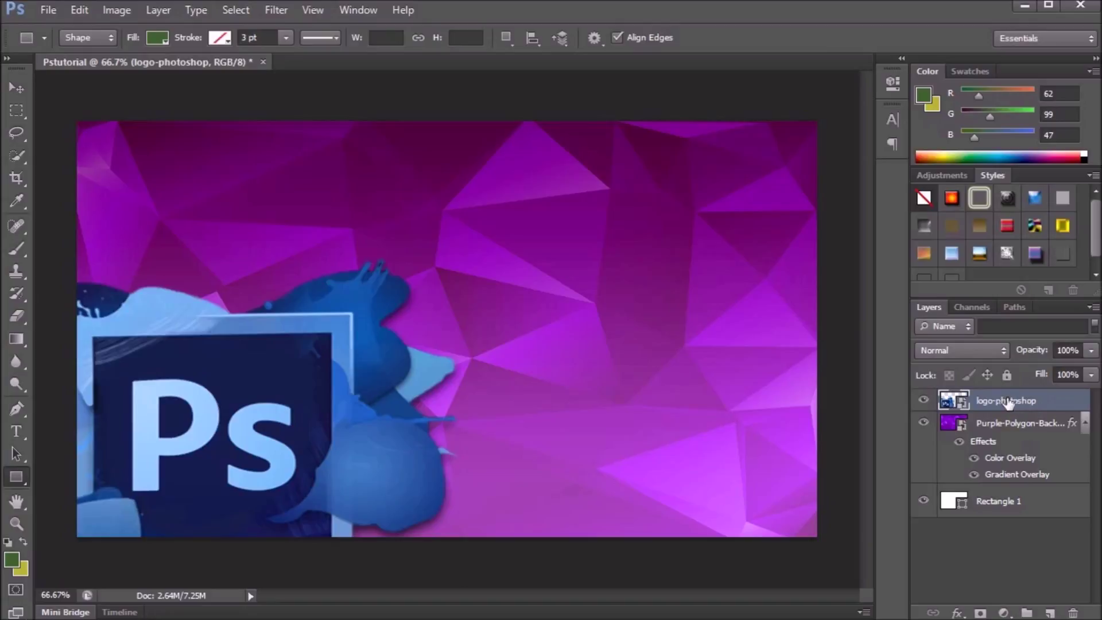
{"action": "left_click", "coordinate": [1009, 423]}
{"action": "left_click", "coordinate": [1022, 405]}
Try and clear a style preset, then set the logo's blend mode to Vivid Light.
{"action": "left_click", "coordinate": [979, 227]}
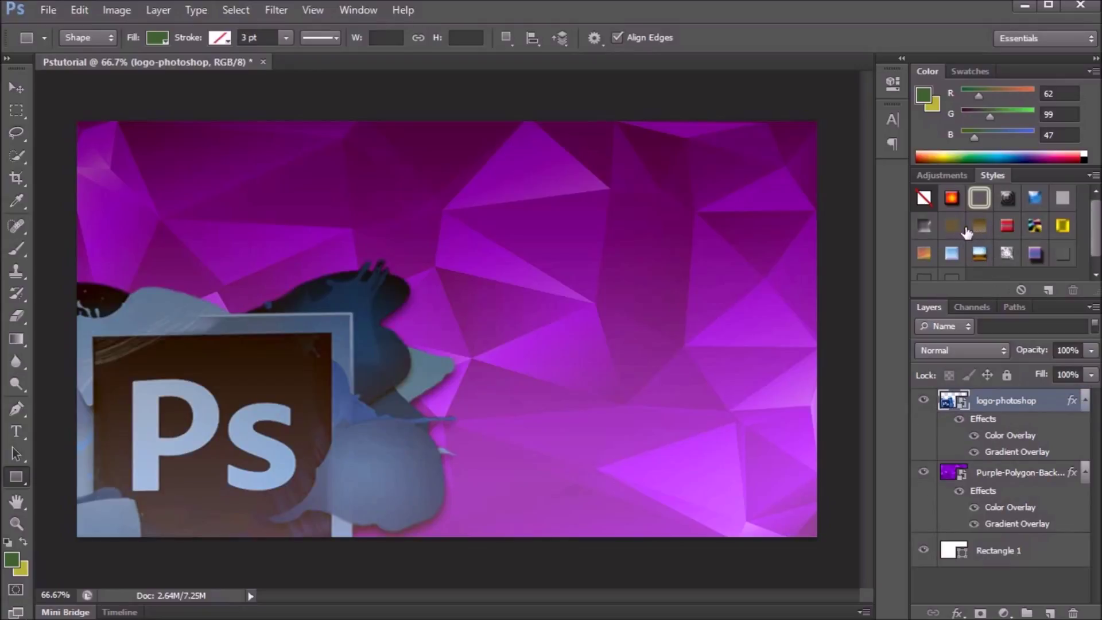
{"action": "left_click", "coordinate": [923, 198]}
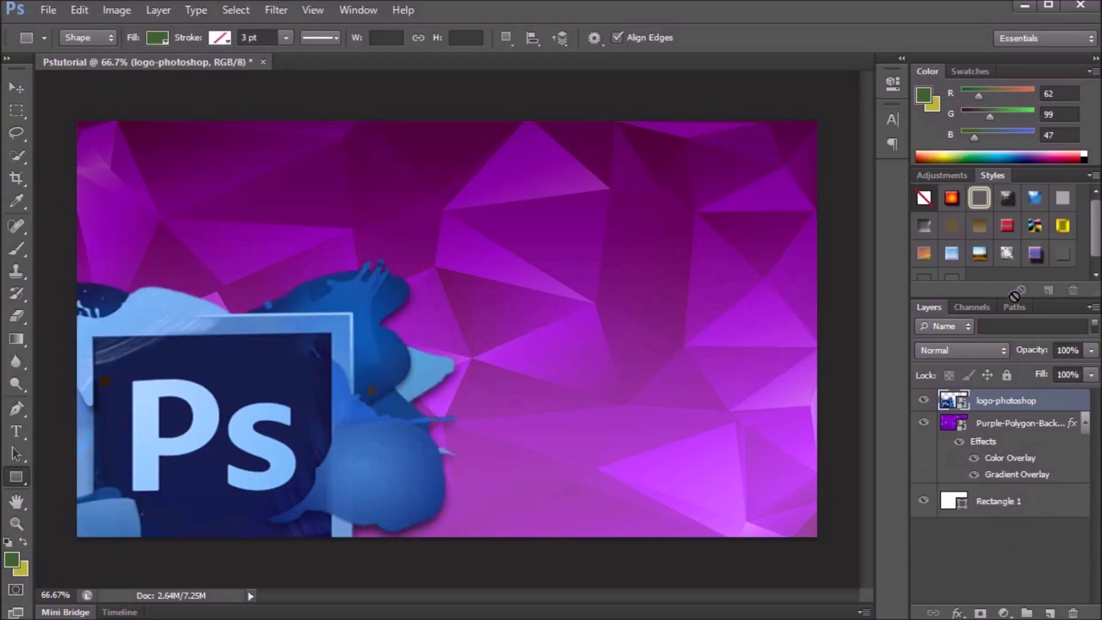
{"action": "left_click", "coordinate": [932, 349]}
{"action": "left_click", "coordinate": [935, 616]}
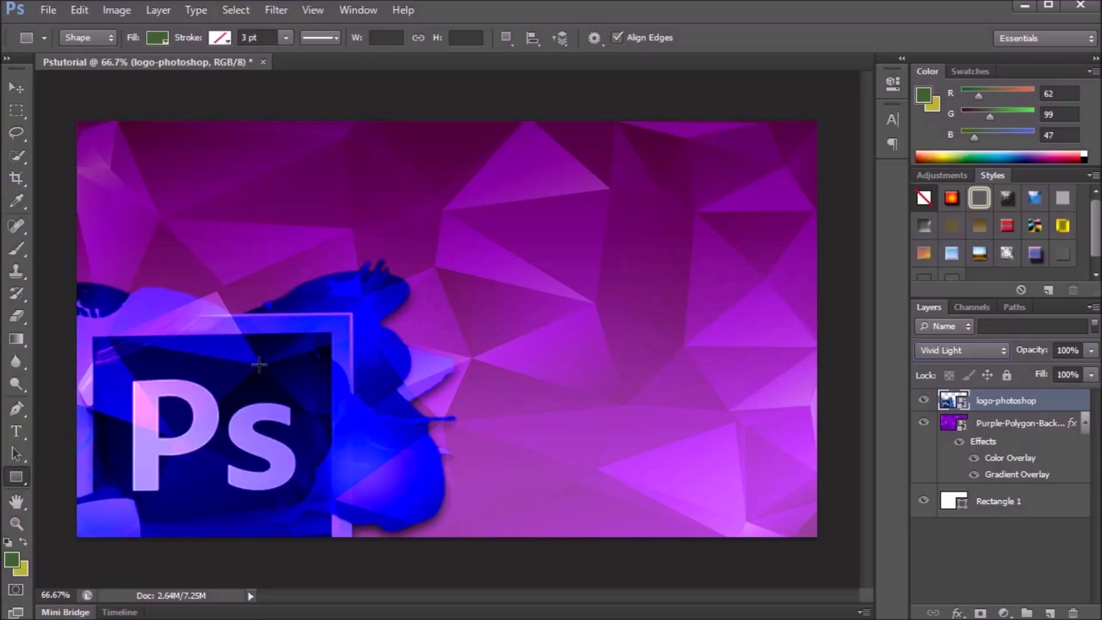
Type 'HOW TO' near the top and move it to the top centre.
{"action": "left_click", "coordinate": [15, 429]}
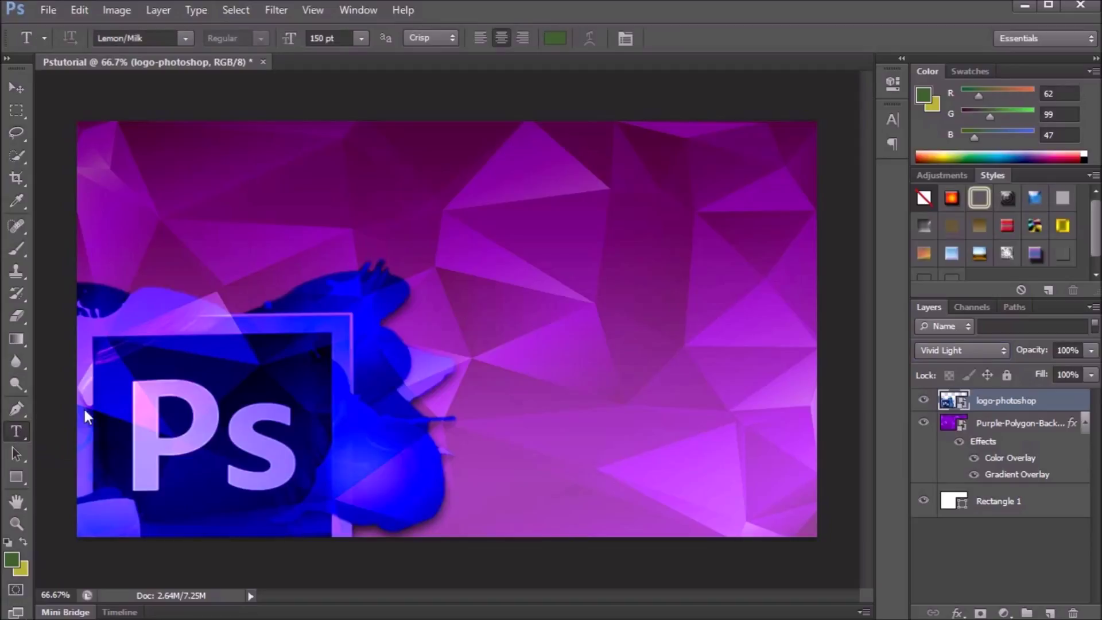
{"action": "left_click", "coordinate": [368, 170]}
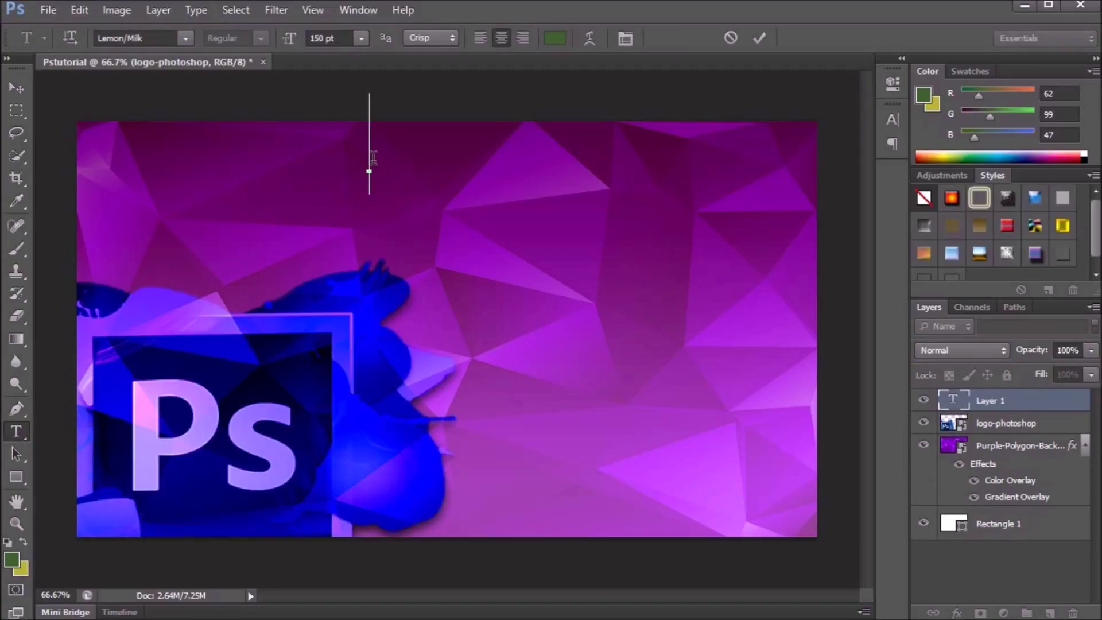
{"action": "type", "text": "I"}
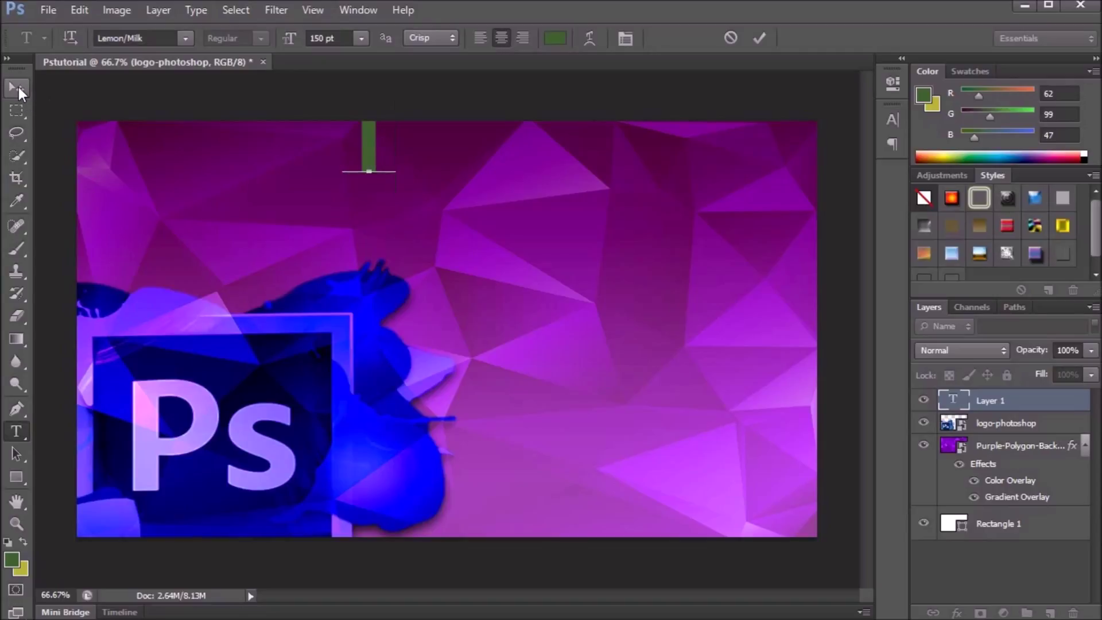
{"action": "left_click", "coordinate": [18, 87]}
{"action": "left_click_drag", "start_coordinate": [370, 149], "coordinate": [246, 192]}
{"action": "left_click", "coordinate": [16, 431]}
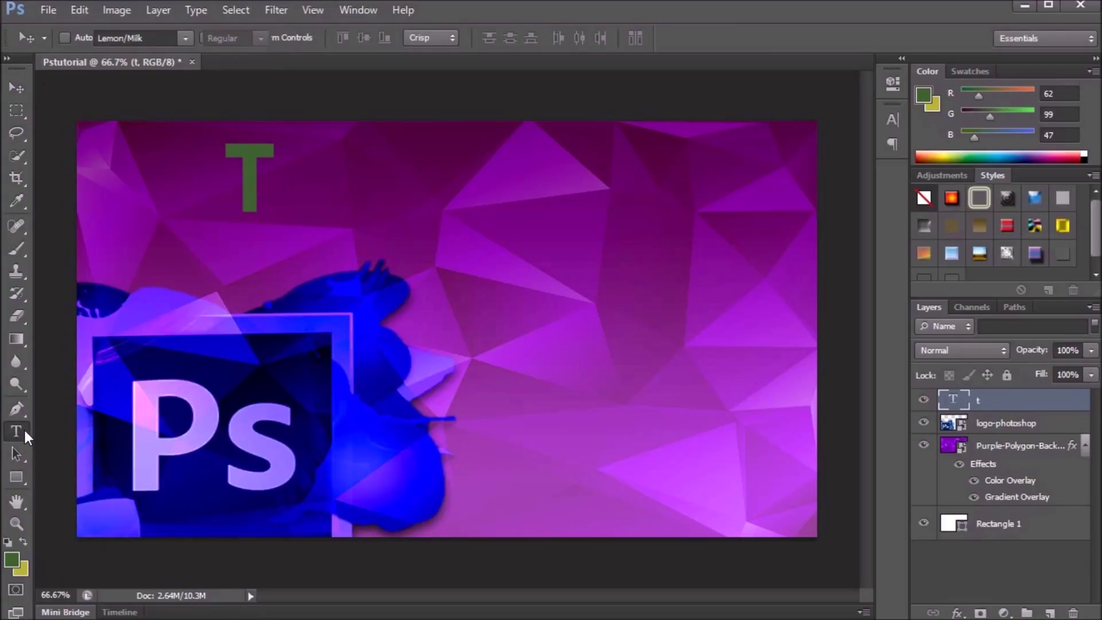
{"action": "left_click", "coordinate": [262, 172]}
{"action": "key", "text": "BackSpace"}
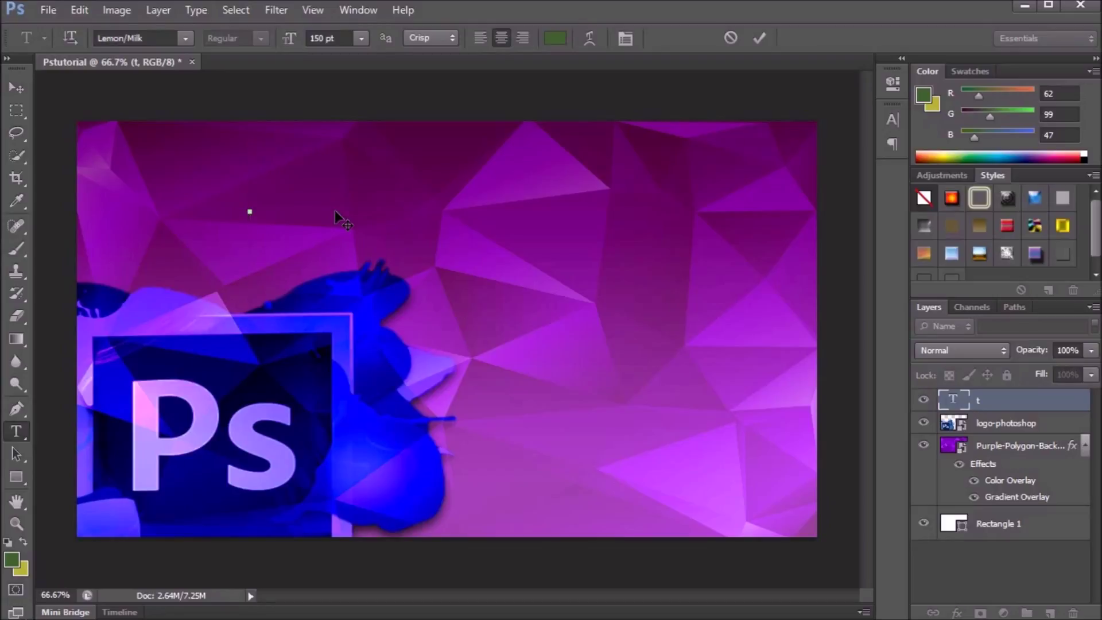
{"action": "type", "text": "HO"}
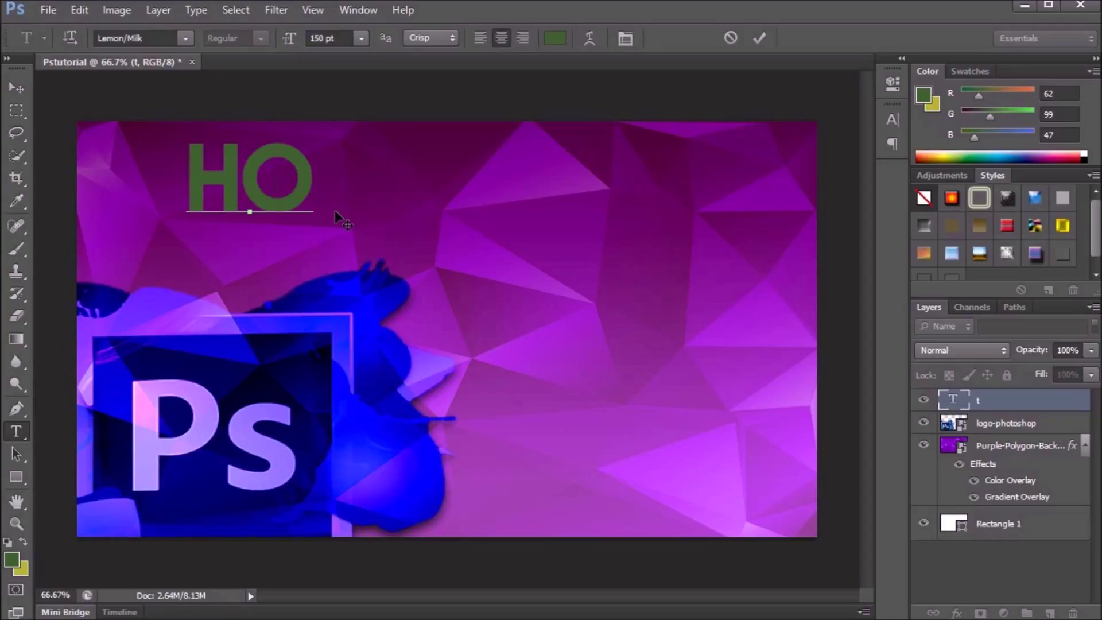
{"action": "type", "text": "W TO"}
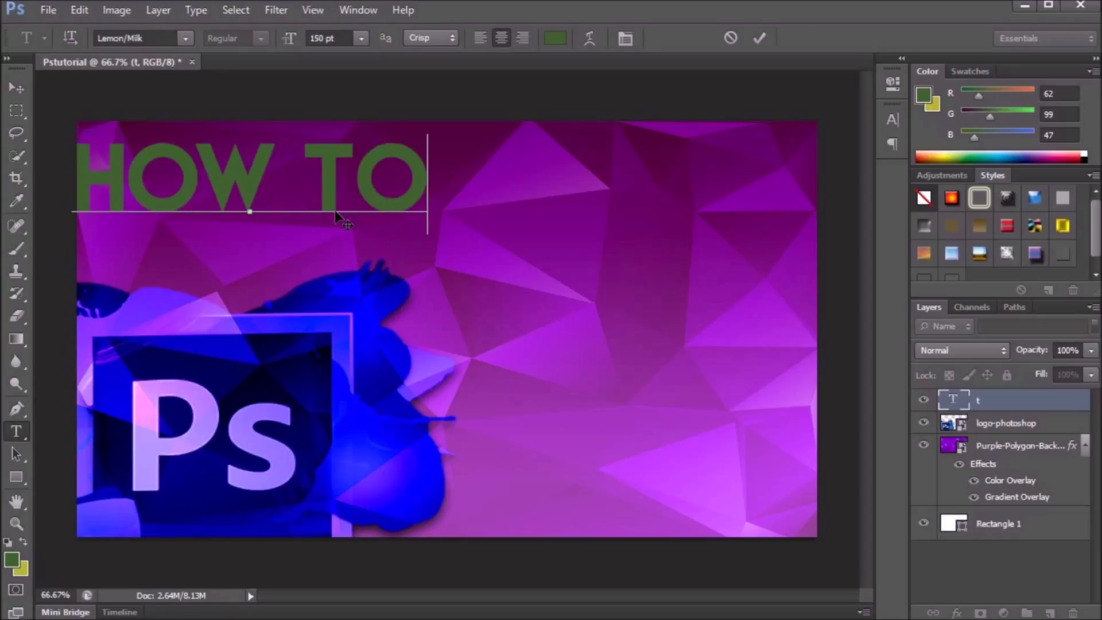
{"action": "left_click", "coordinate": [16, 87]}
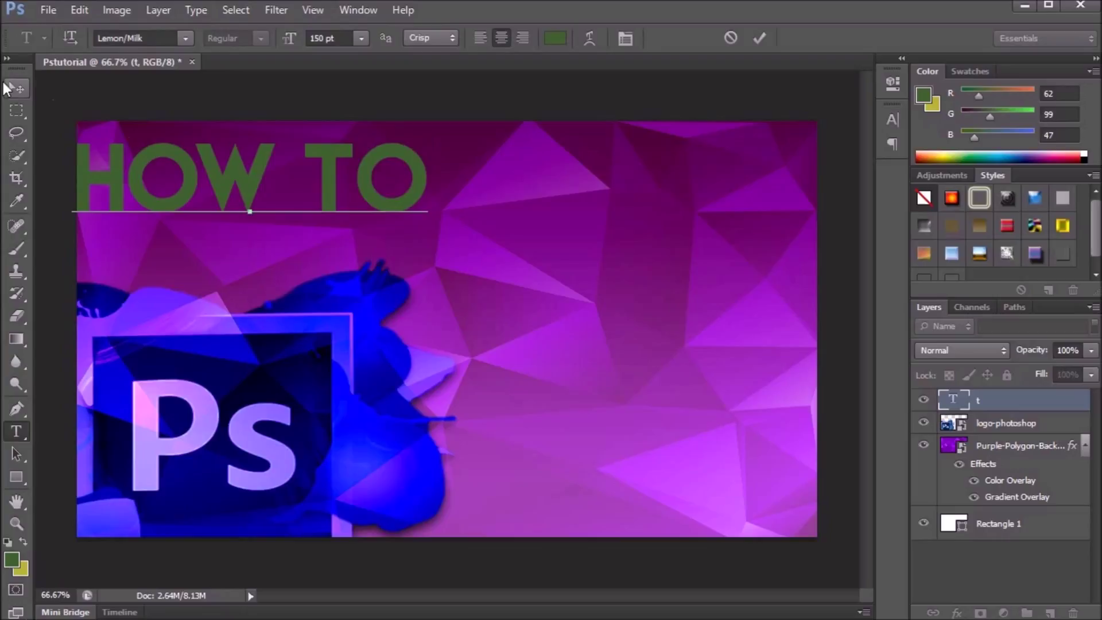
{"action": "left_click_drag", "start_coordinate": [266, 178], "coordinate": [463, 167]}
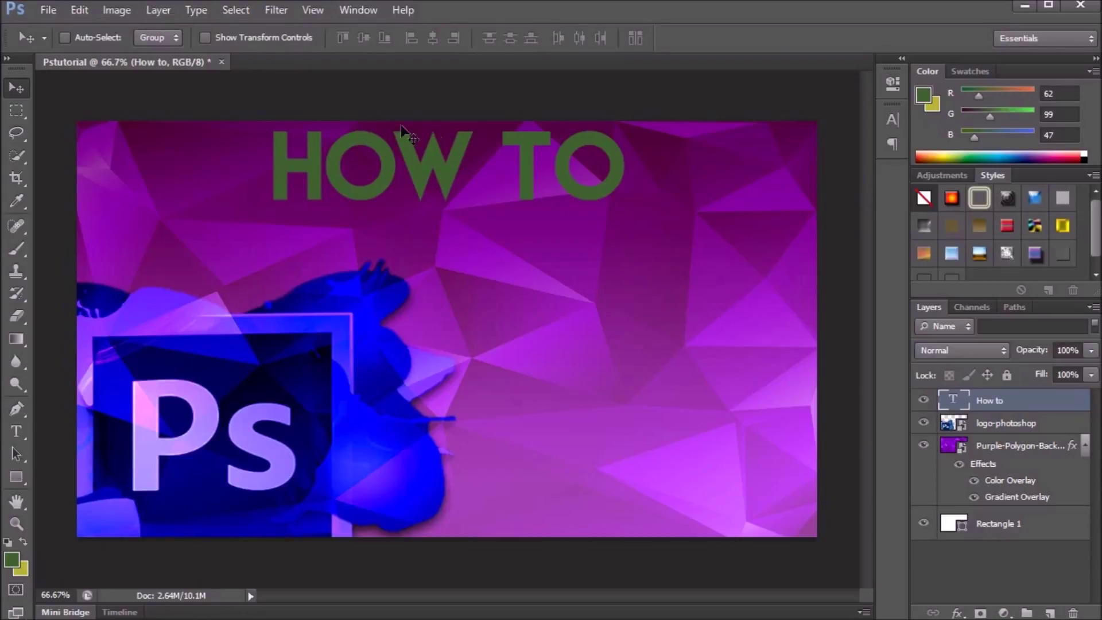
Select the whole HOW TO line and browse the font list.
{"action": "key", "text": "t"}
{"action": "left_click", "coordinate": [500, 198]}
{"action": "left_click_drag", "start_coordinate": [621, 165], "coordinate": [289, 155]}
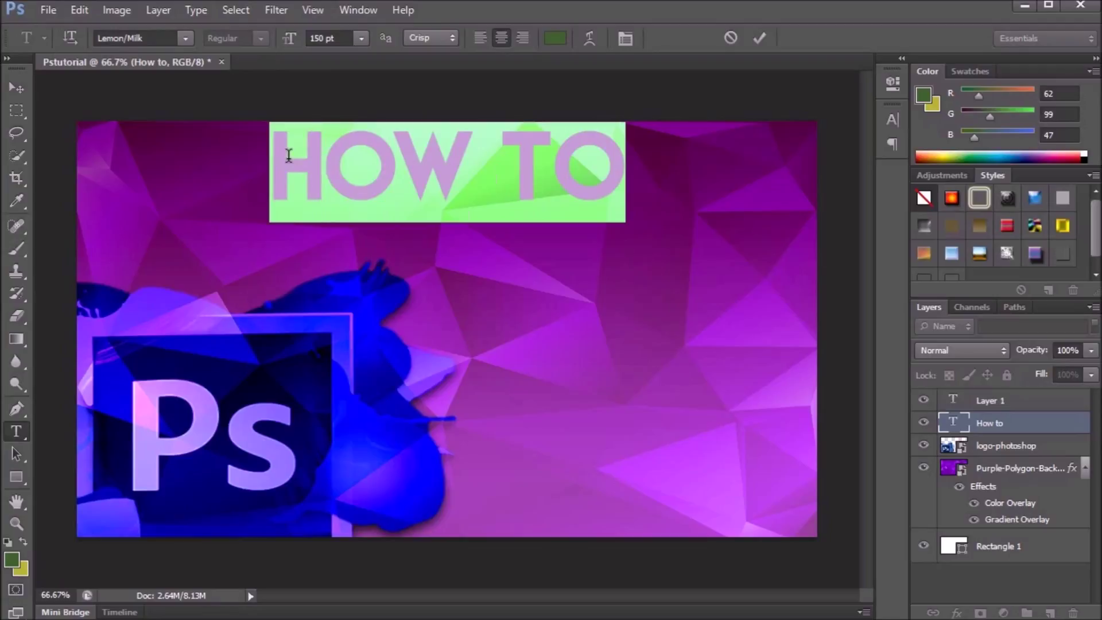
{"action": "left_click", "coordinate": [184, 38]}
{"action": "scroll", "coordinate": [260, 154], "scroll_direction": "down", "scroll_amount": 3}
{"action": "scroll", "coordinate": [258, 153], "scroll_direction": "down", "scroll_amount": 15}
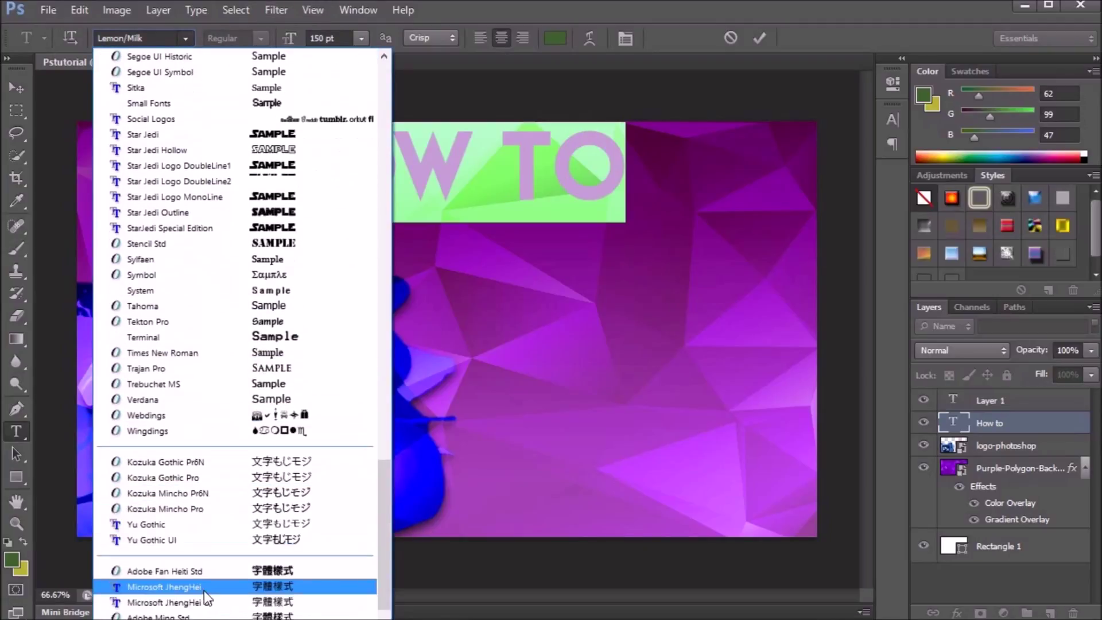
{"action": "scroll", "coordinate": [198, 592], "scroll_direction": "down", "scroll_amount": 4}
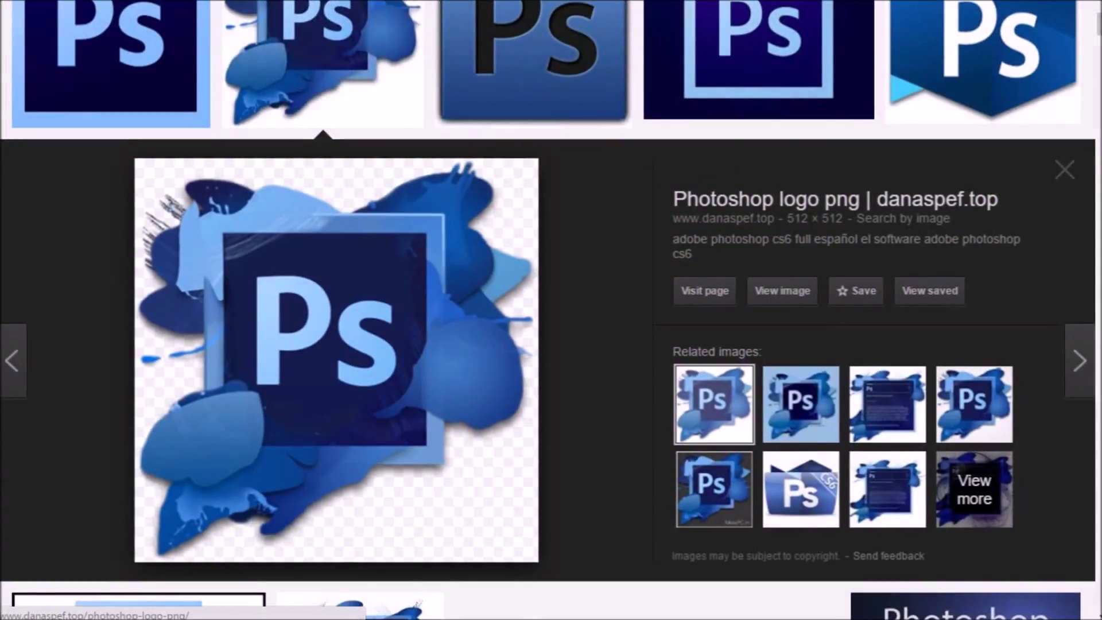
Search the web for 'dofont' and open the DaFont font site.
{"action": "type", "text": "dof"}
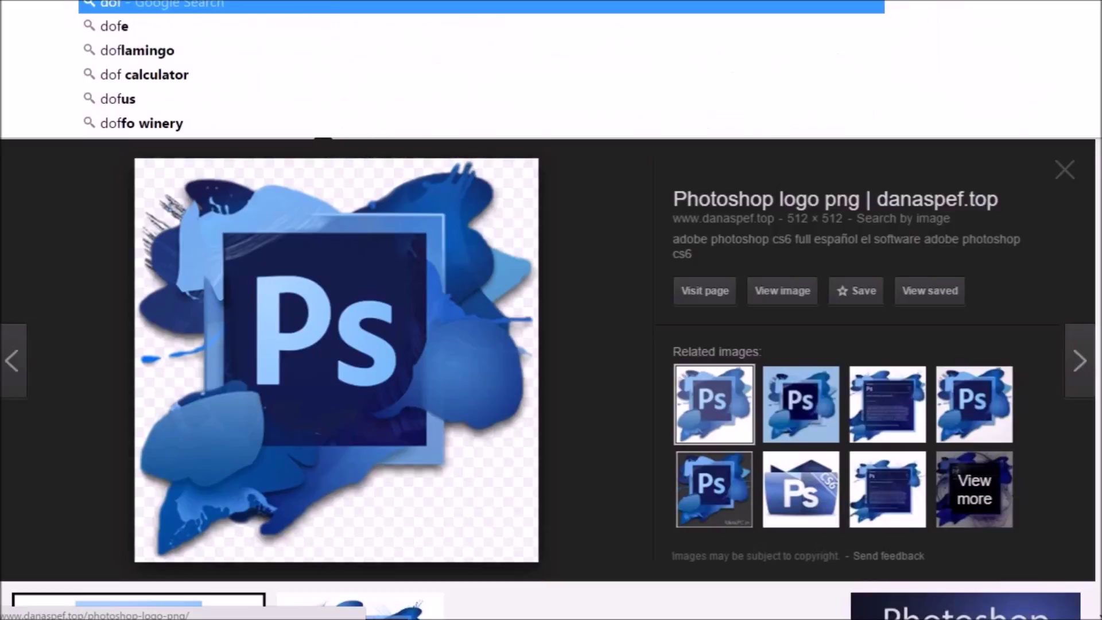
{"action": "type", "text": "ont"}
{"action": "key", "text": "Return"}
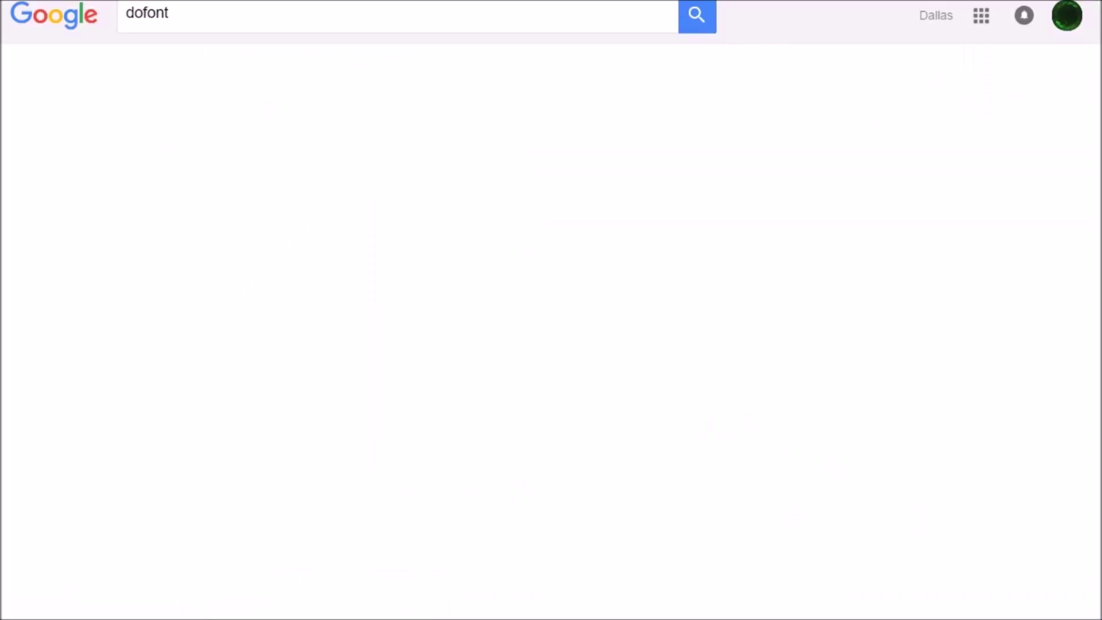
{"action": "left_click", "coordinate": [253, 250]}
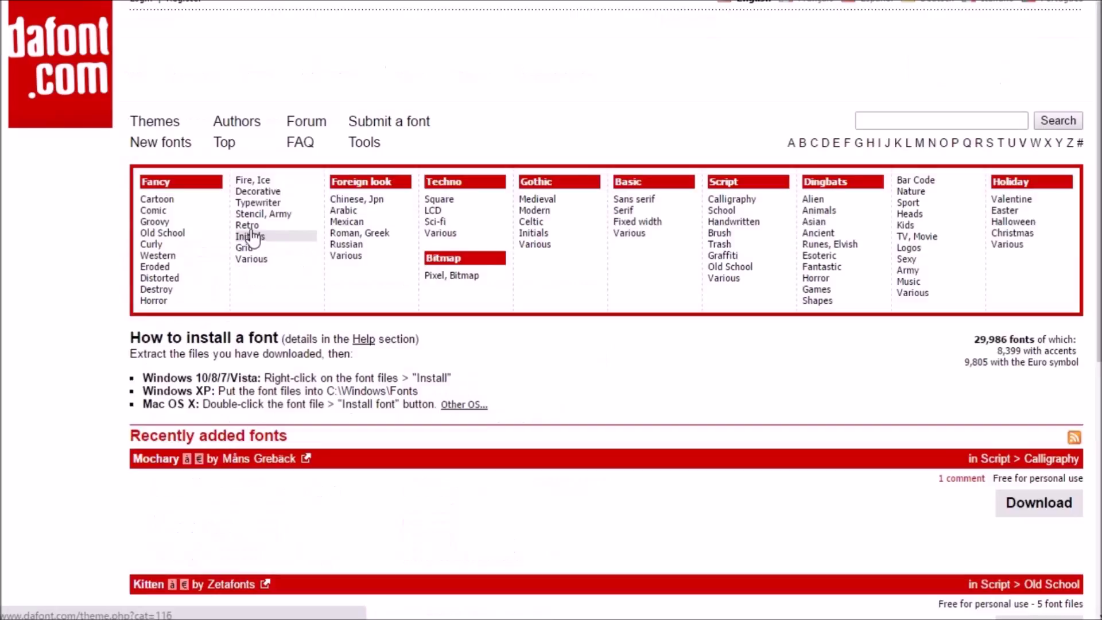
{"action": "scroll", "coordinate": [280, 221], "scroll_direction": "down", "scroll_amount": 7}
{"action": "scroll", "coordinate": [281, 222], "scroll_direction": "up", "scroll_amount": 7}
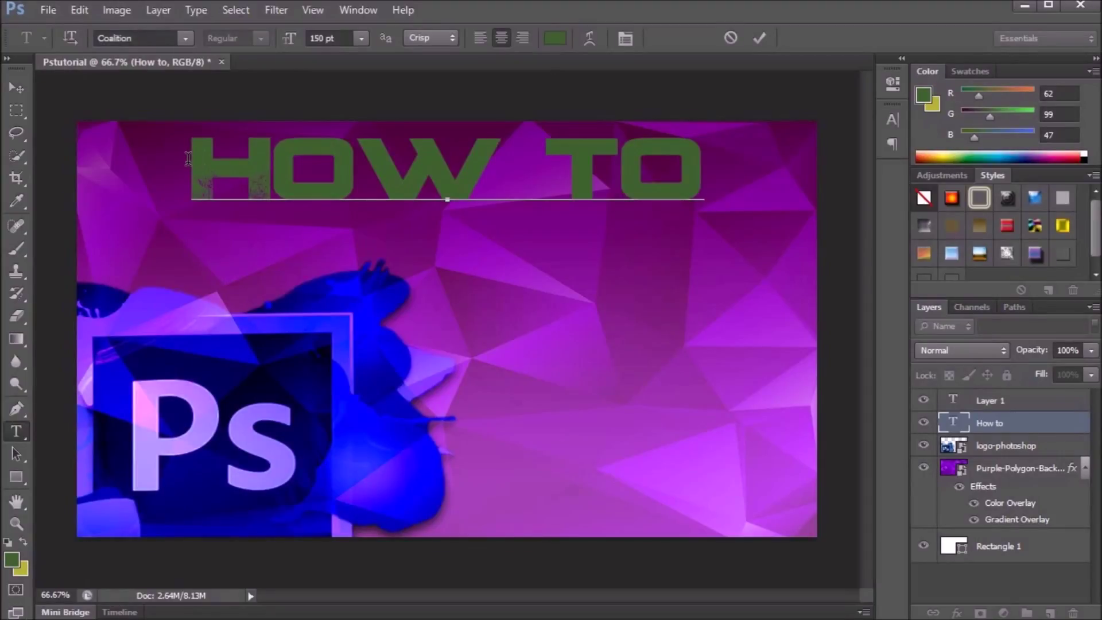
Select the HOW TO text and try several preset layer styles on it.
{"action": "left_click_drag", "start_coordinate": [188, 160], "coordinate": [710, 216]}
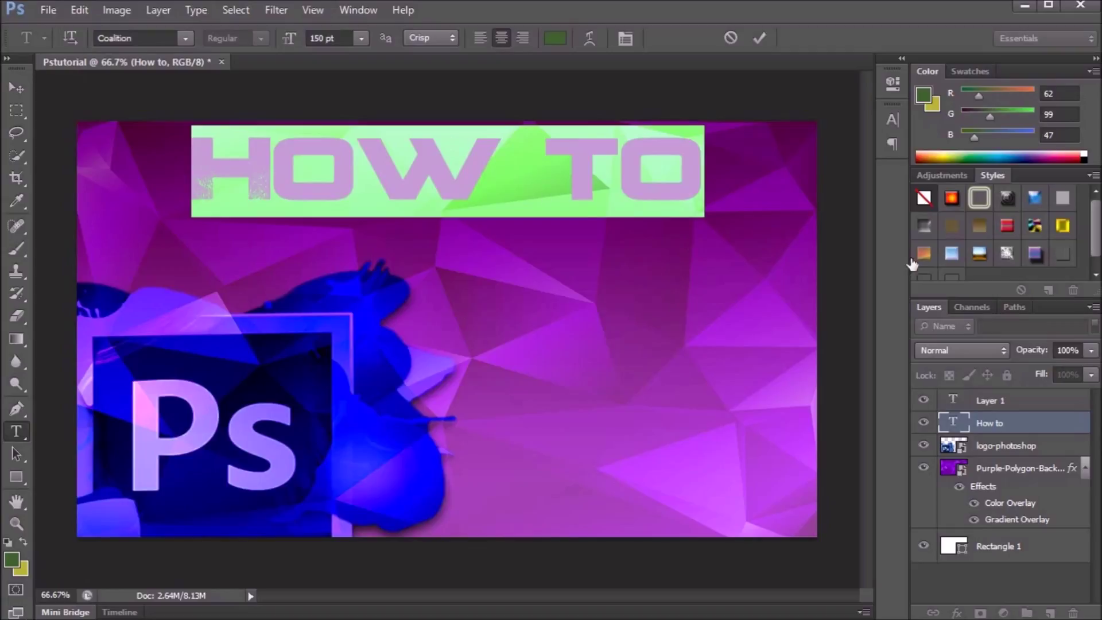
{"action": "left_click", "coordinate": [619, 170]}
{"action": "left_click", "coordinate": [978, 227]}
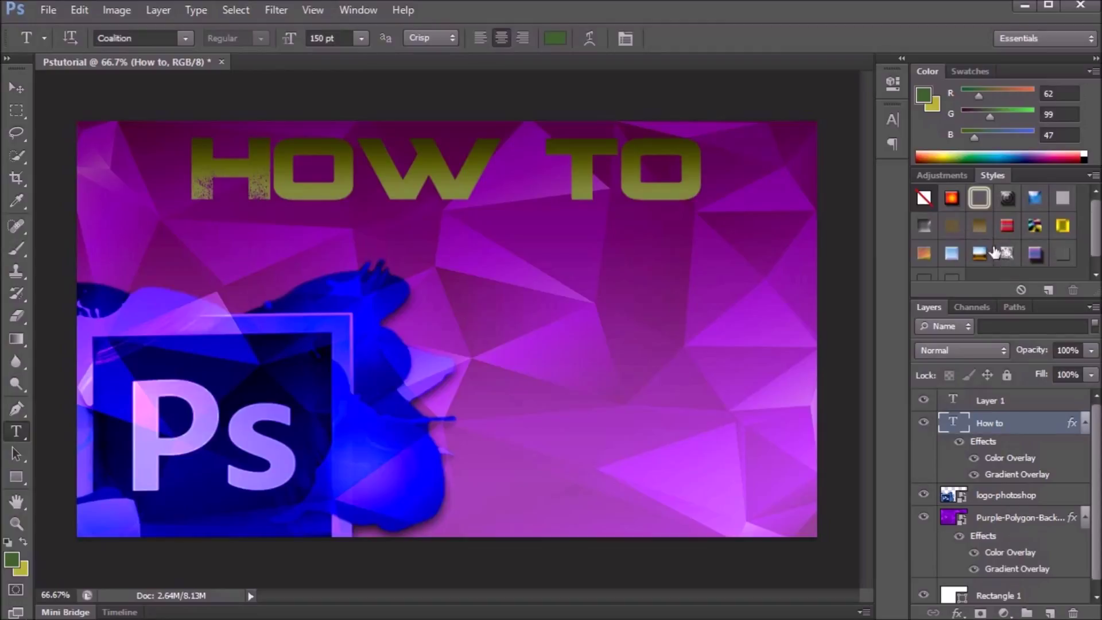
{"action": "left_click", "coordinate": [957, 229]}
{"action": "left_click", "coordinate": [952, 251]}
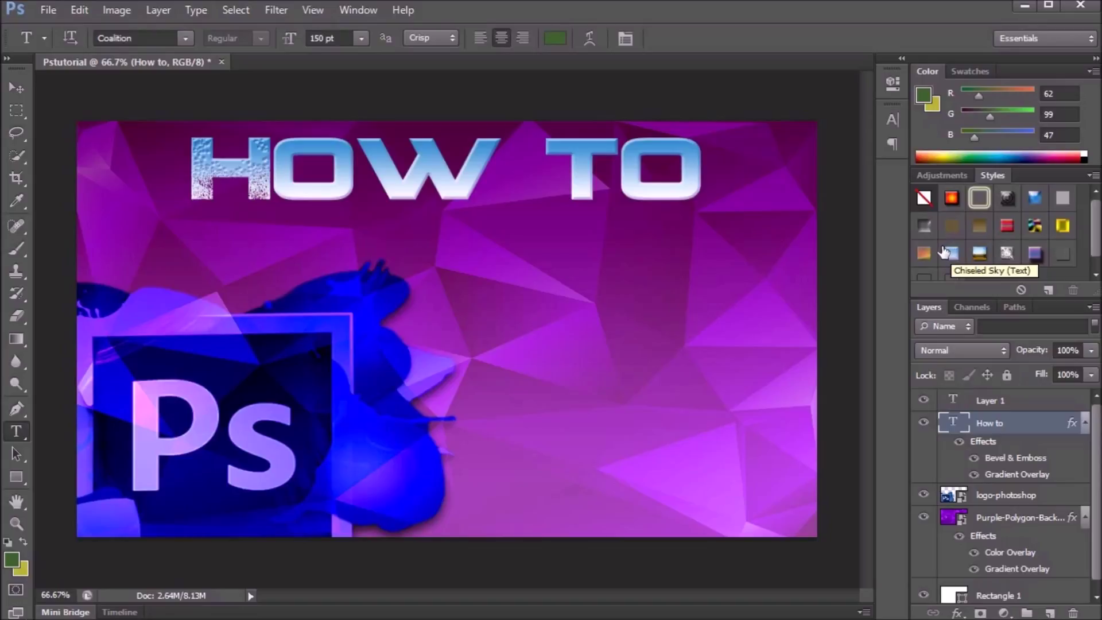
{"action": "left_click", "coordinate": [950, 252]}
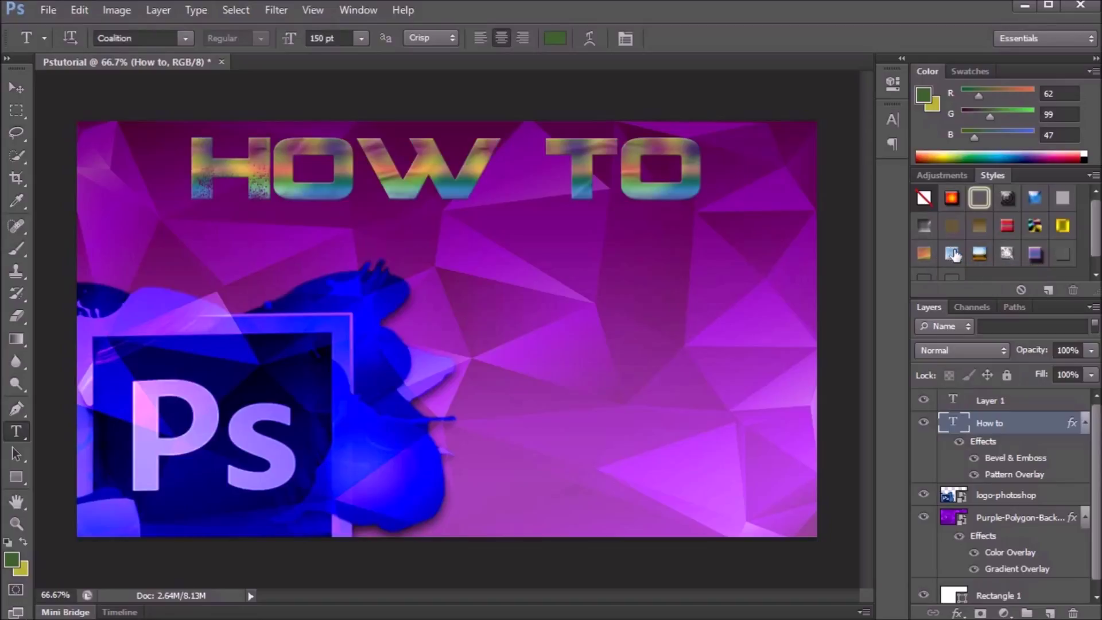
{"action": "left_click", "coordinate": [952, 254]}
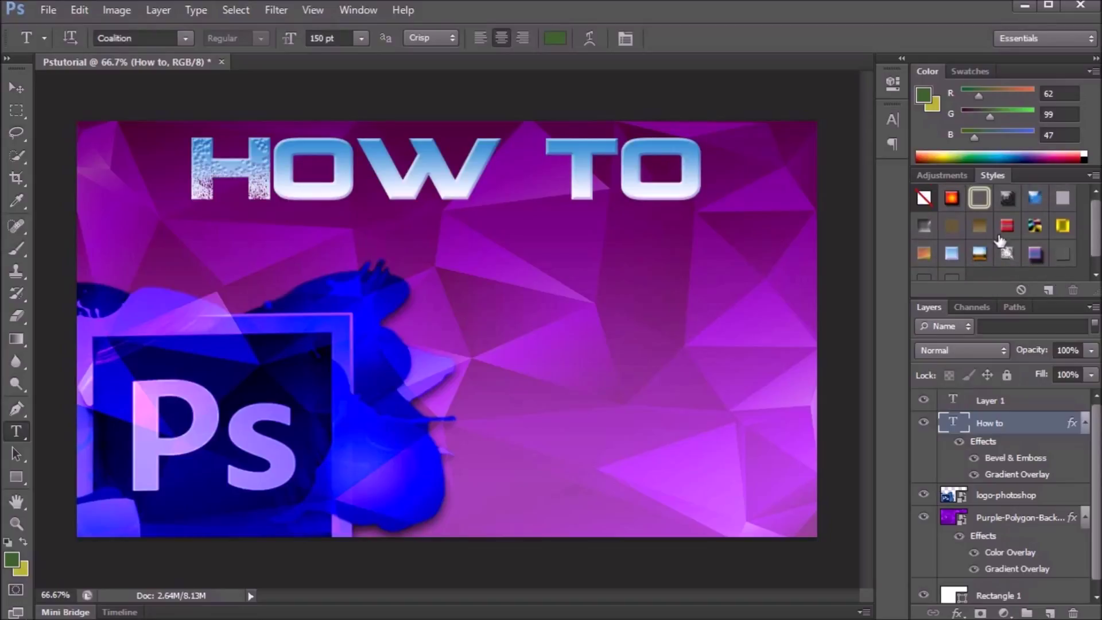
Apply the gold preset style to the HOW TO text.
{"action": "left_click", "coordinate": [951, 175]}
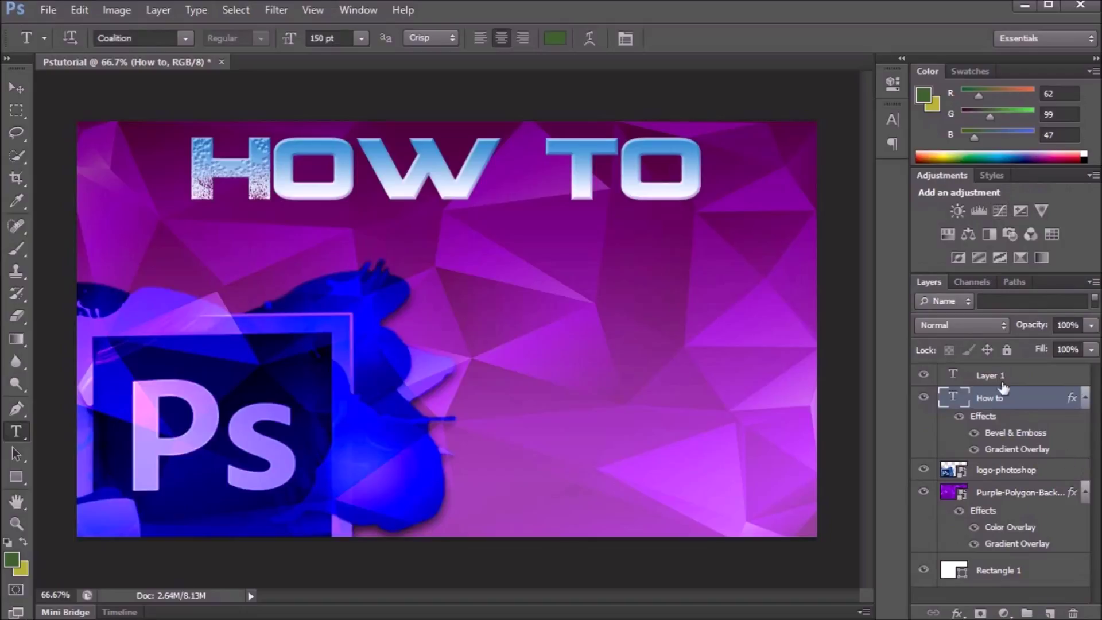
{"action": "left_click", "coordinate": [984, 175]}
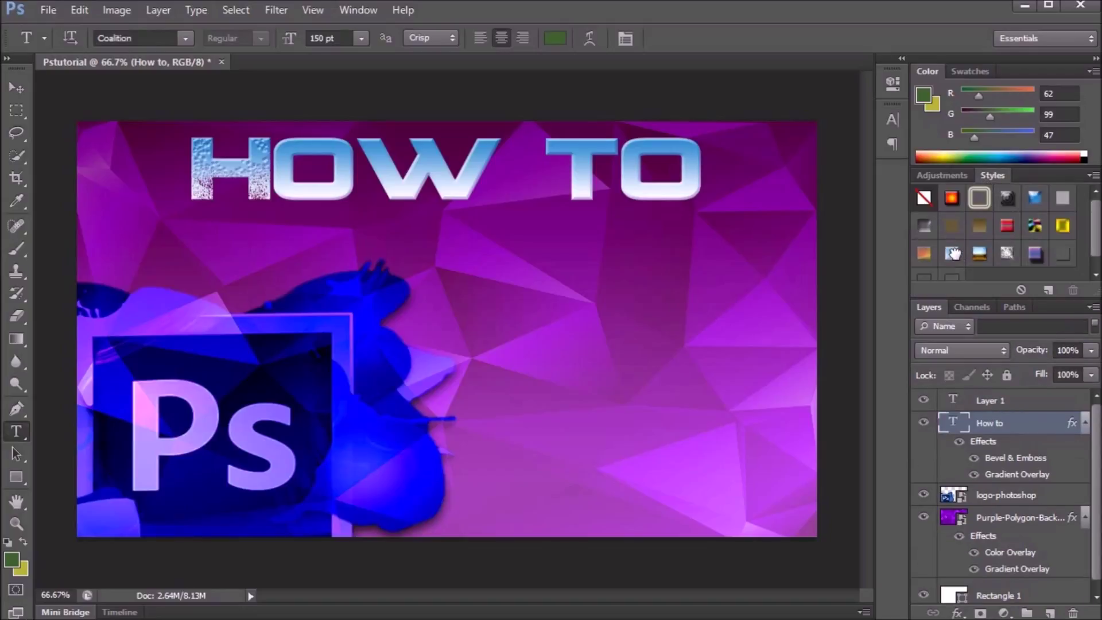
{"action": "left_click", "coordinate": [1062, 225]}
{"action": "left_click", "coordinate": [1035, 226]}
{"action": "left_click", "coordinate": [1062, 225]}
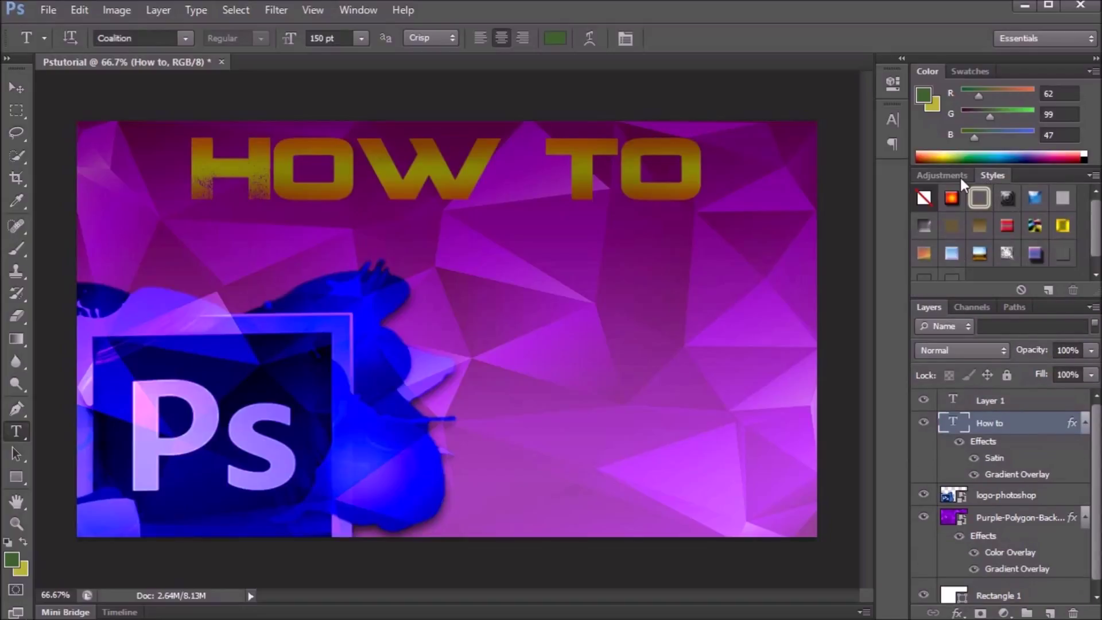
Add a Brightness/Contrast adjustment layer above HOW TO.
{"action": "left_click", "coordinate": [961, 178]}
{"action": "left_click", "coordinate": [957, 211]}
{"action": "mouse_move", "coordinate": [744, 168]}
{"action": "left_mouse_down"}
{"action": "mouse_move", "coordinate": [769, 168]}
{"action": "mouse_move", "coordinate": [744, 169]}
{"action": "left_mouse_up"}
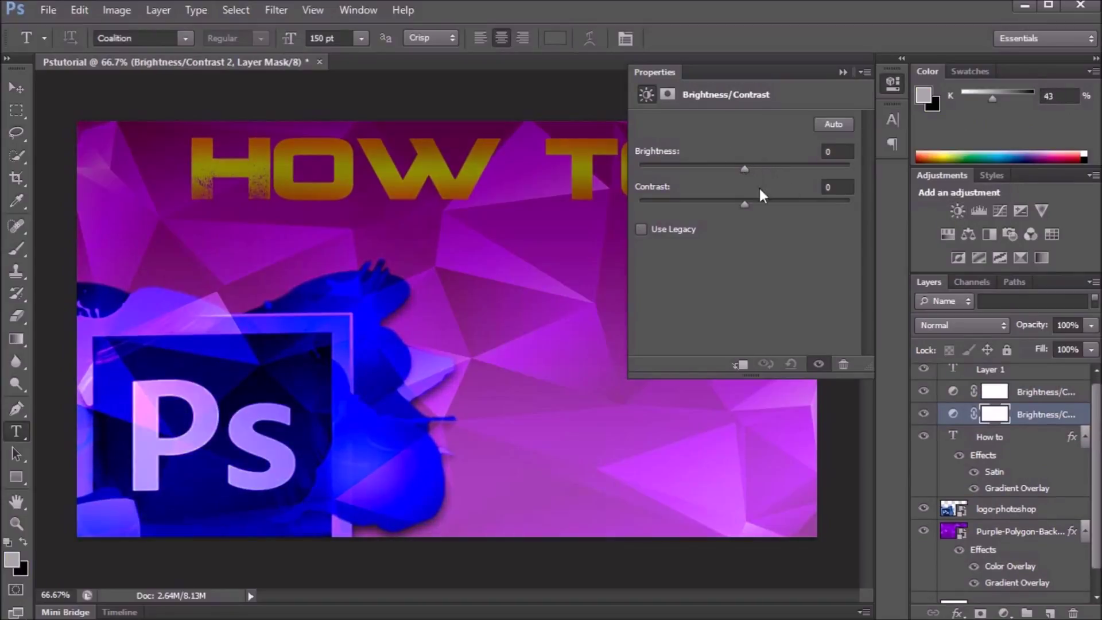
Duplicate the Brightness/Contrast adjustment layer and hide two of the copies.
{"action": "left_click_drag", "start_coordinate": [1027, 416], "coordinate": [1060, 436]}
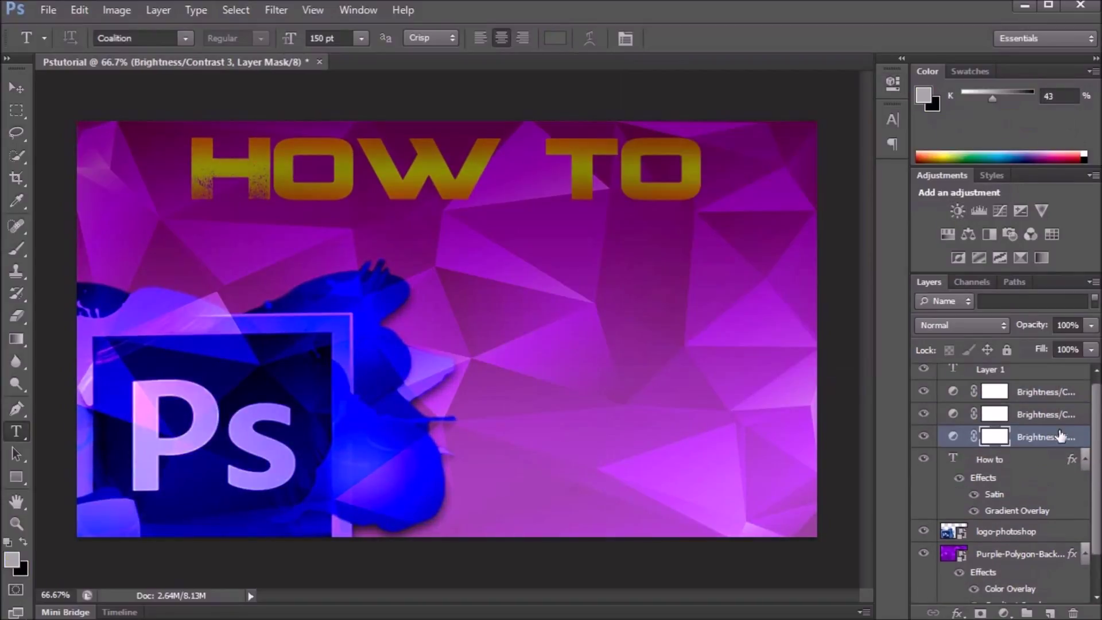
{"action": "left_click_drag", "start_coordinate": [925, 438], "coordinate": [923, 414]}
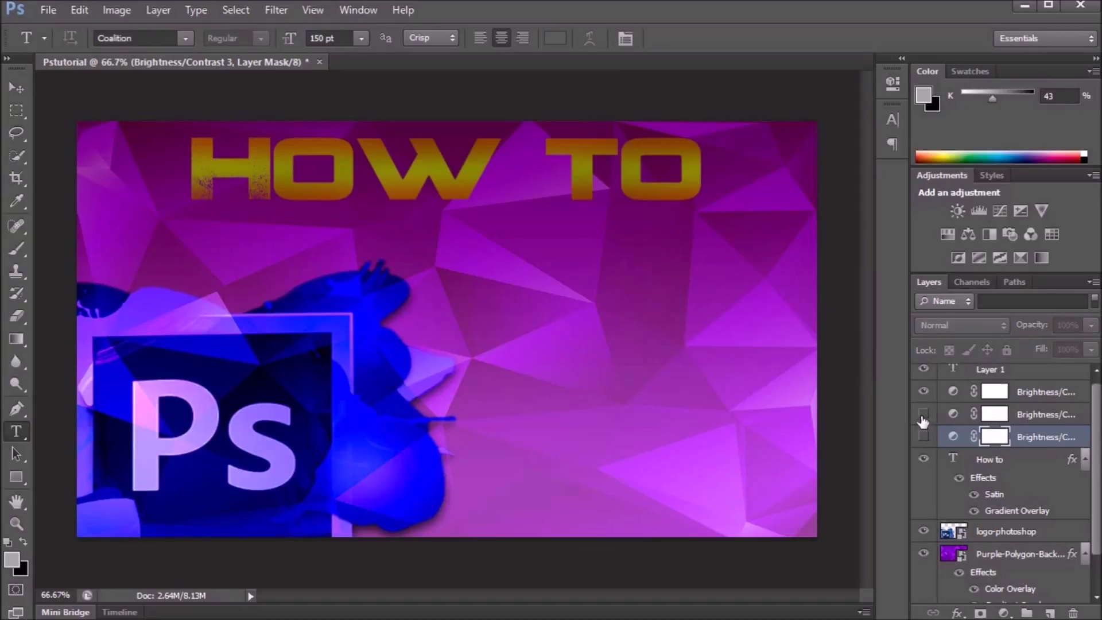
{"action": "scroll", "coordinate": [1016, 468], "scroll_direction": "down", "scroll_amount": 2}
{"action": "scroll", "coordinate": [1015, 468], "scroll_direction": "up", "scroll_amount": 2}
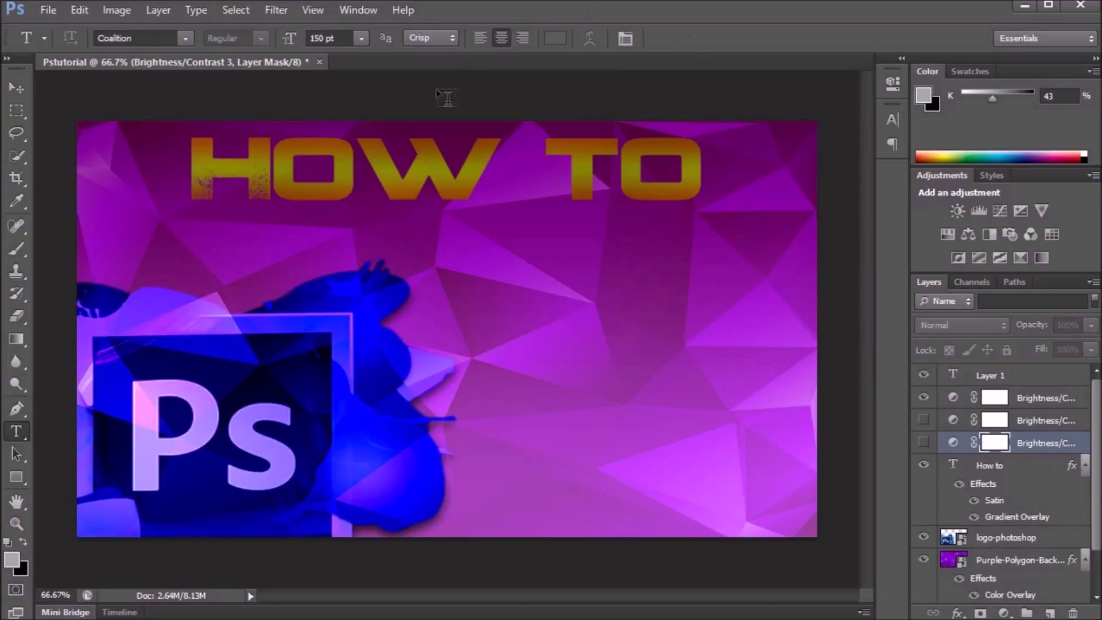
Add a fourth Brightness/Contrast layer with contrast 100 and close Properties.
{"action": "left_click", "coordinate": [957, 210]}
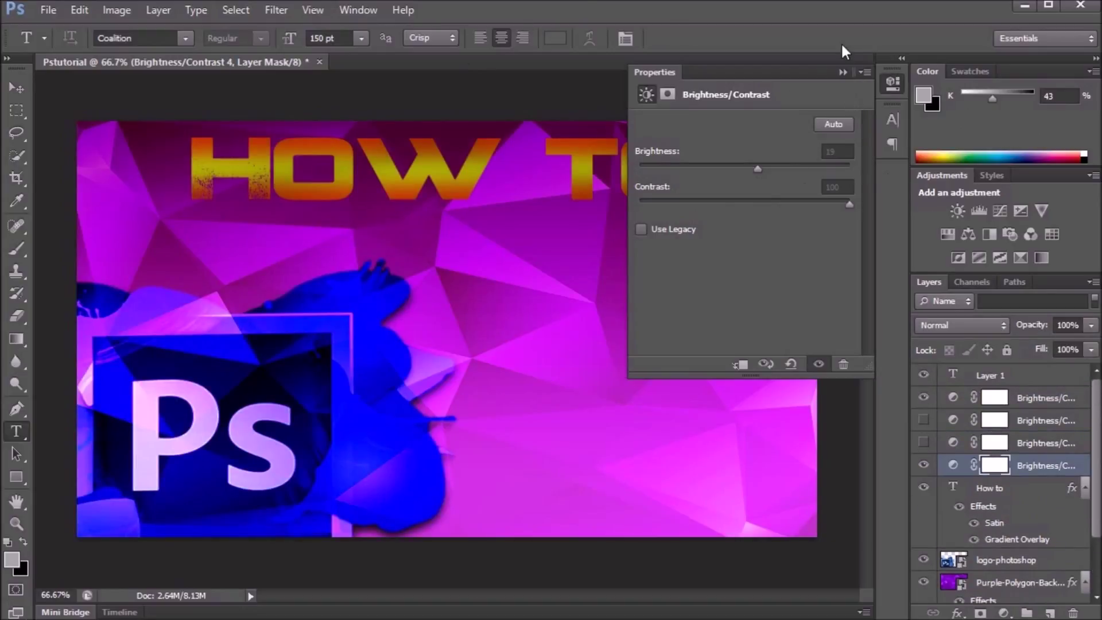
{"action": "left_click", "coordinate": [843, 72]}
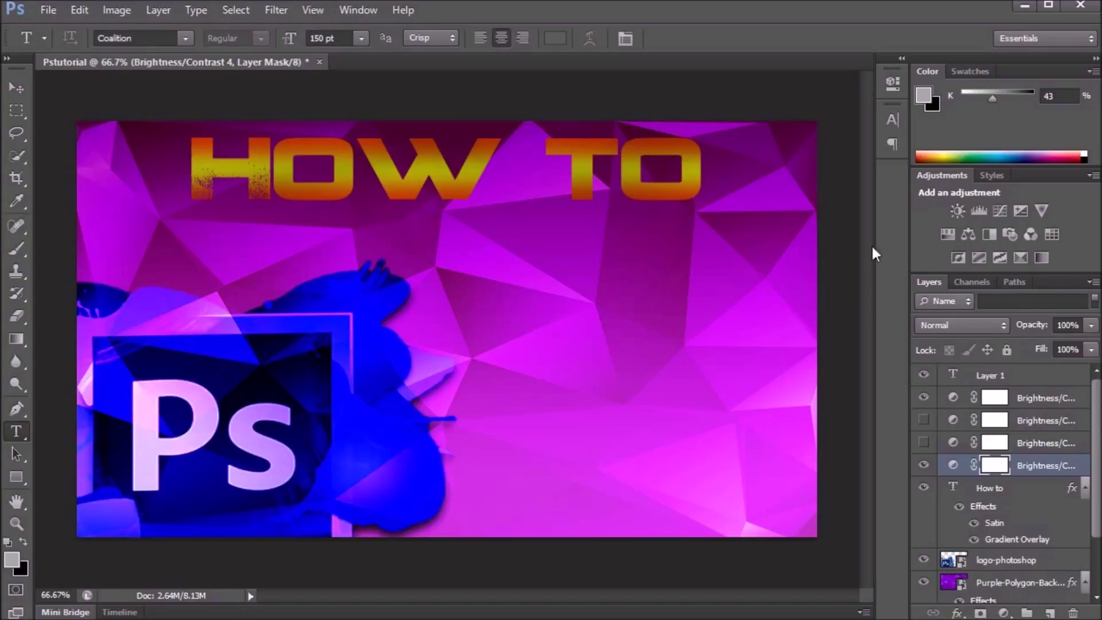
{"action": "left_click", "coordinate": [49, 10]}
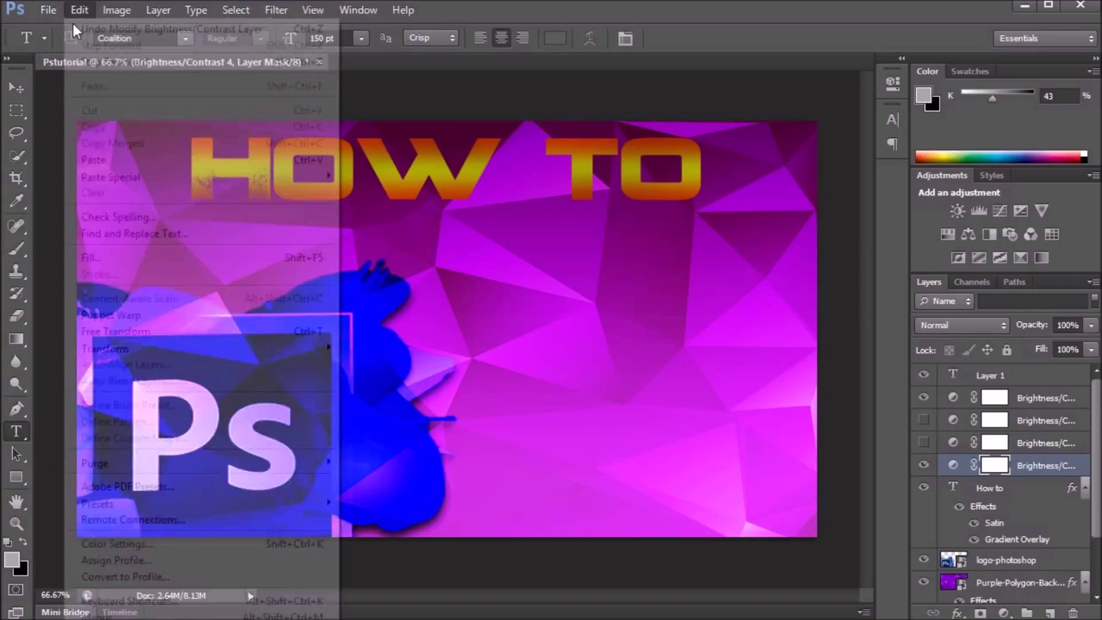
{"action": "mouse_move", "coordinate": [69, 14]}
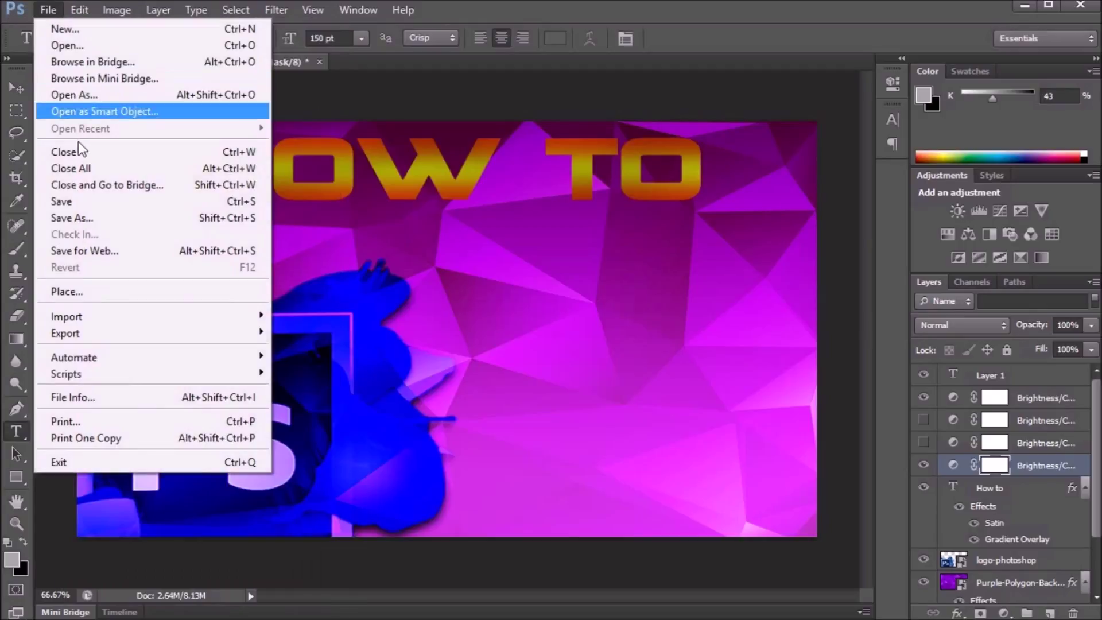
Save the thumbnail in PNG format as Pstutorial.png, accepting the default PNG options.
{"action": "left_click", "coordinate": [103, 218]}
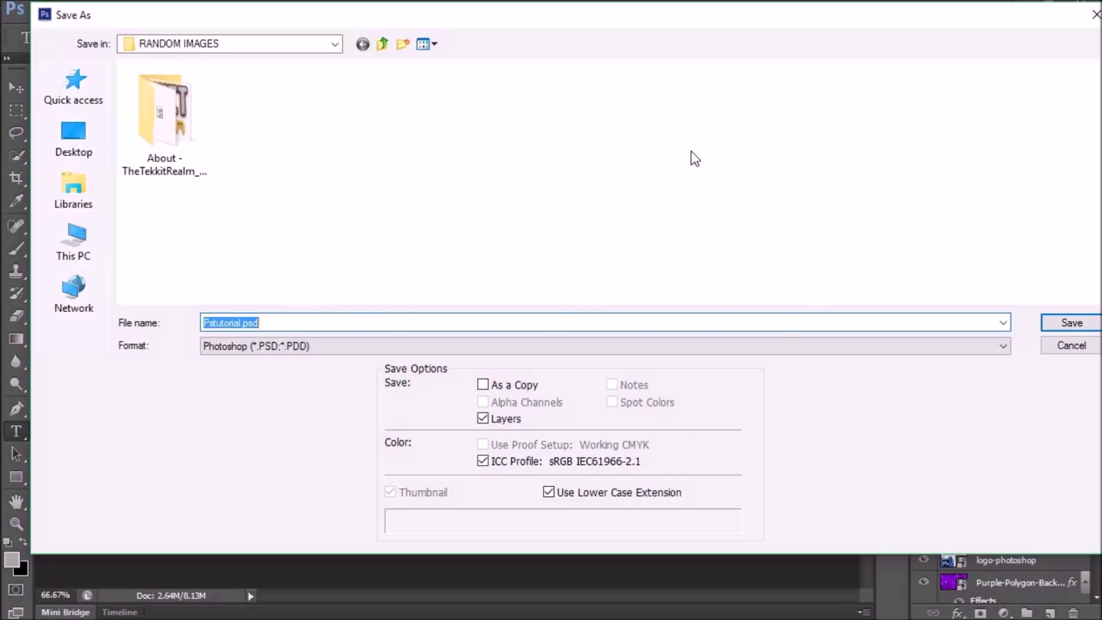
{"action": "left_click", "coordinate": [320, 344]}
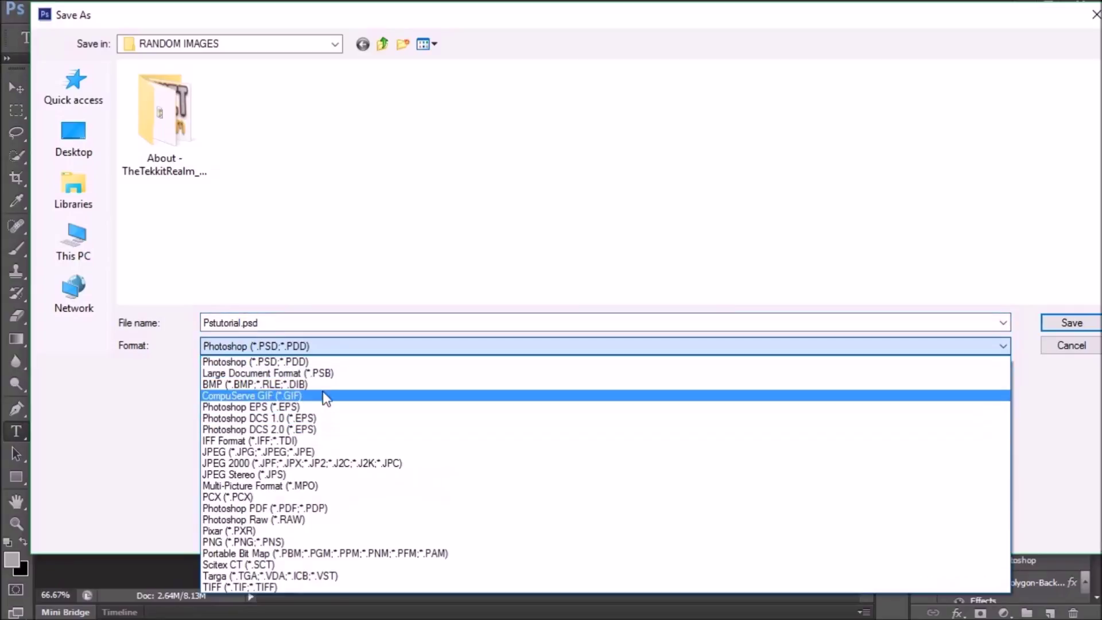
{"action": "left_click", "coordinate": [243, 541]}
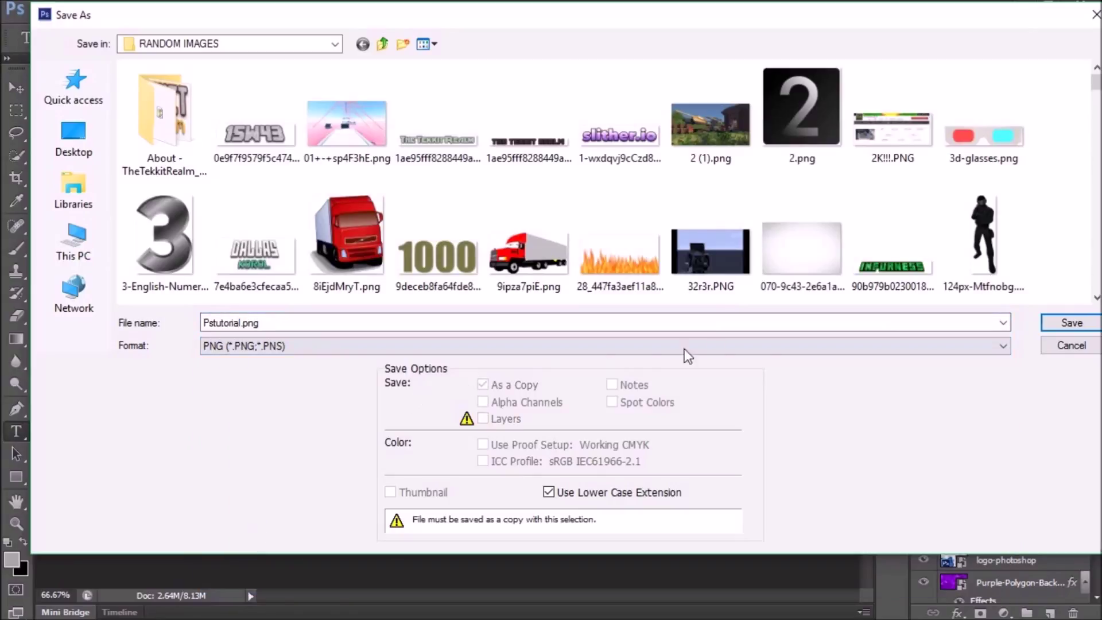
{"action": "left_click", "coordinate": [1065, 322]}
{"action": "left_click", "coordinate": [796, 164]}
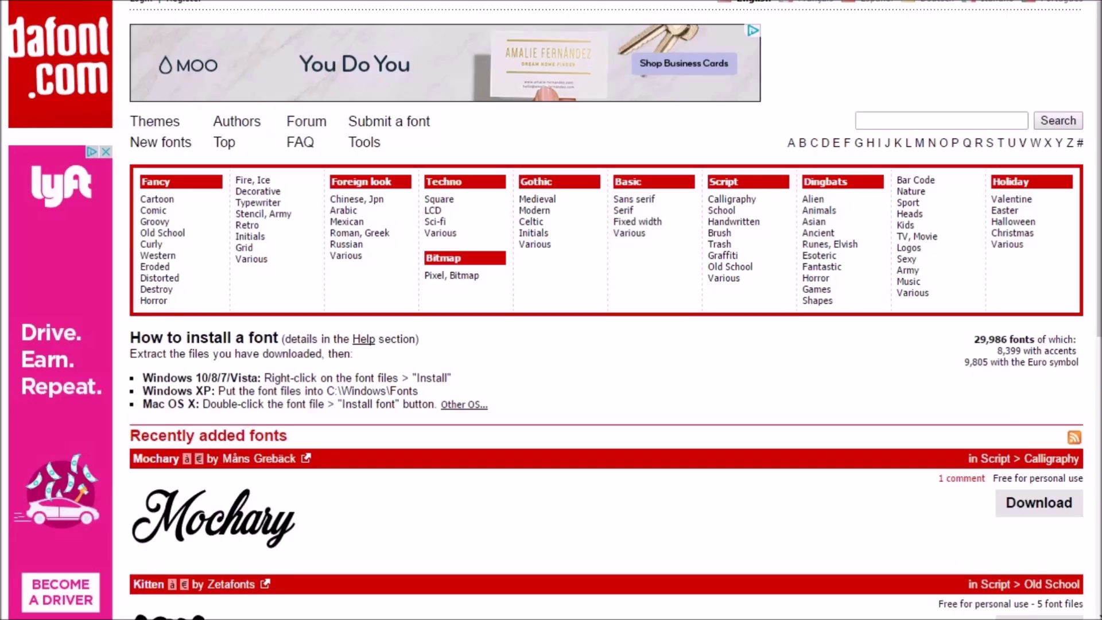
Go to panzoid.com and open the Backgrounder 3 editor.
{"action": "type", "text": "pan"}
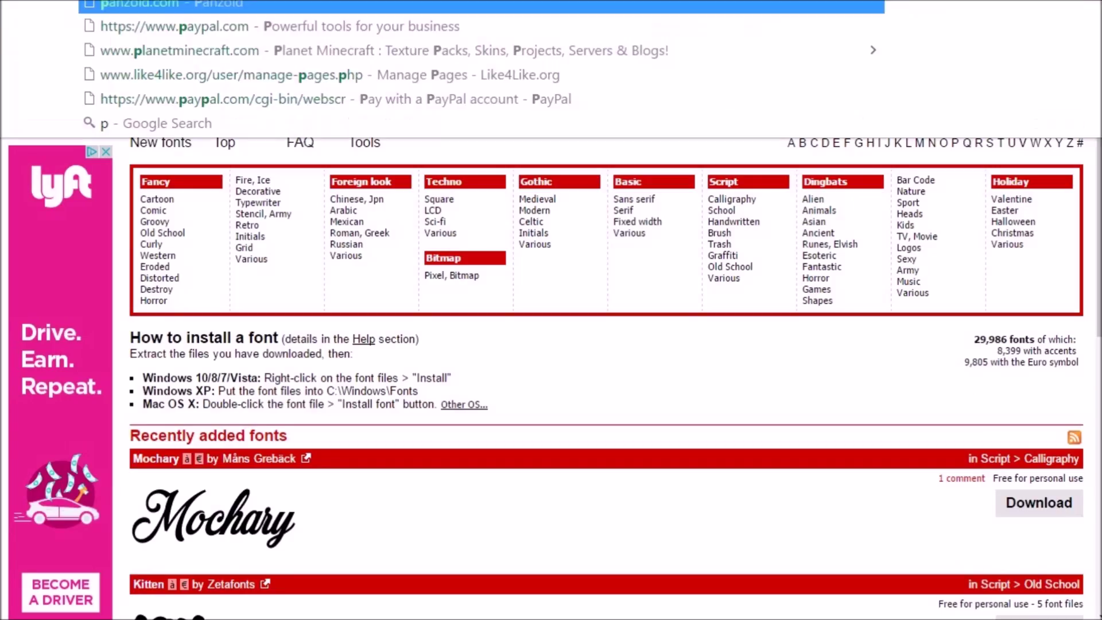
{"action": "key", "text": "Return"}
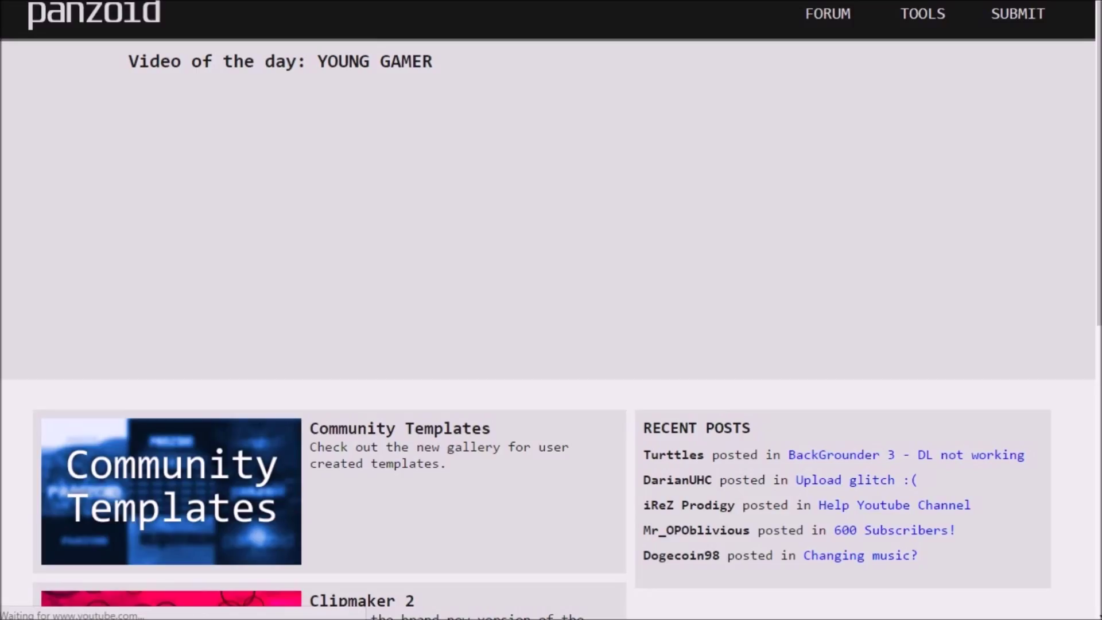
{"action": "scroll", "coordinate": [446, 277], "scroll_direction": "down", "scroll_amount": 6}
{"action": "scroll", "coordinate": [465, 333], "scroll_direction": "down", "scroll_amount": 4}
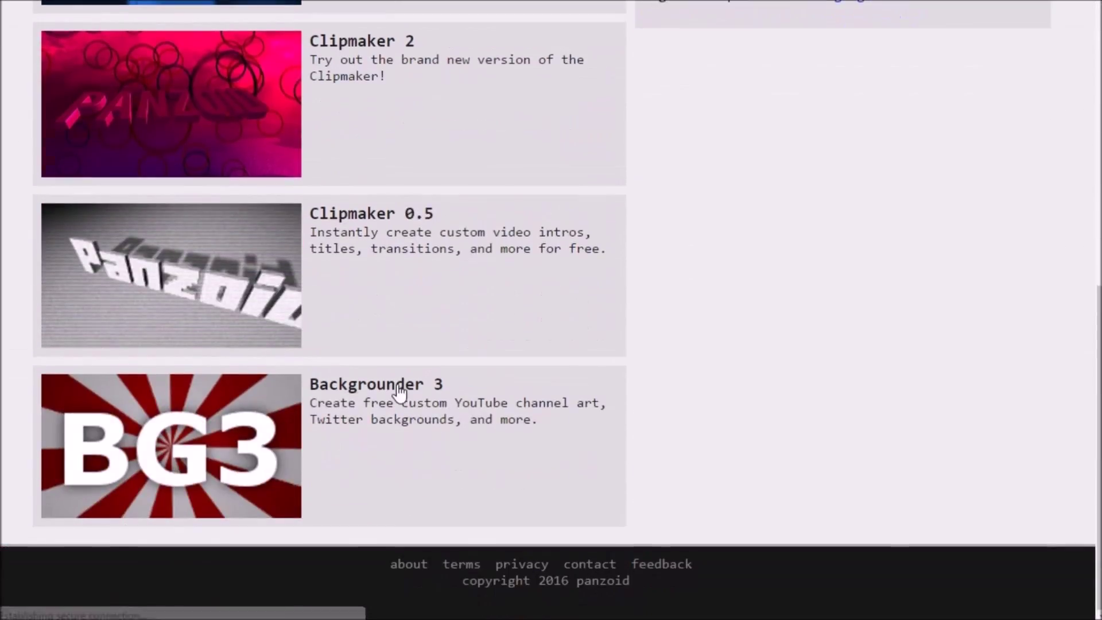
{"action": "left_click", "coordinate": [375, 384]}
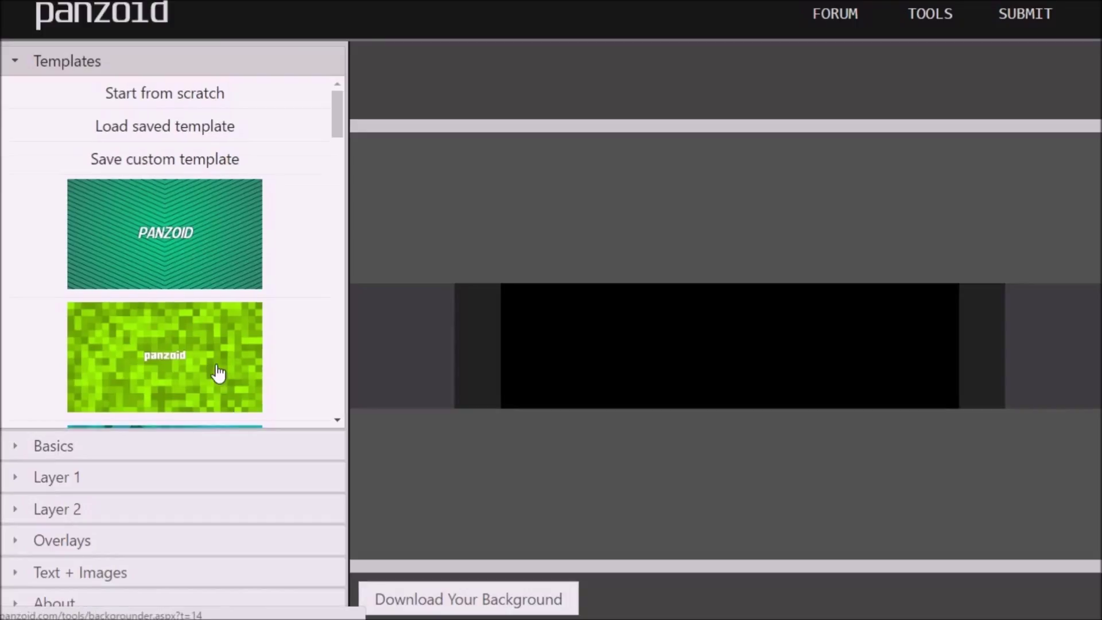
Set the canvas type to YouTube Thumbnail under Basics.
{"action": "scroll", "coordinate": [216, 376], "scroll_direction": "down", "scroll_amount": 3}
{"action": "left_click", "coordinate": [173, 446]}
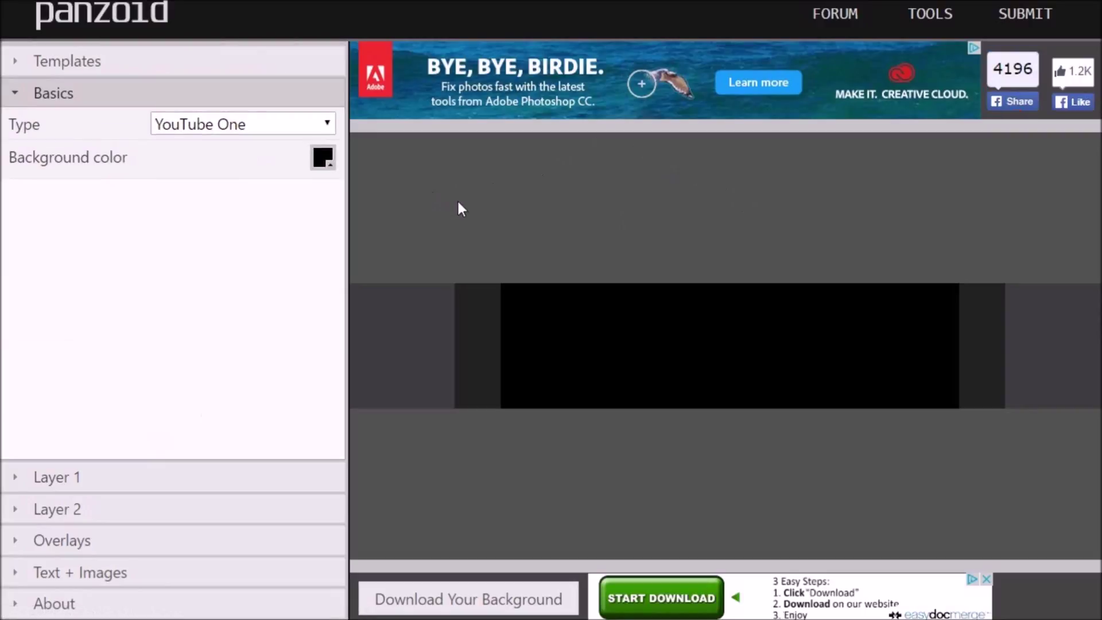
{"action": "left_click", "coordinate": [246, 123]}
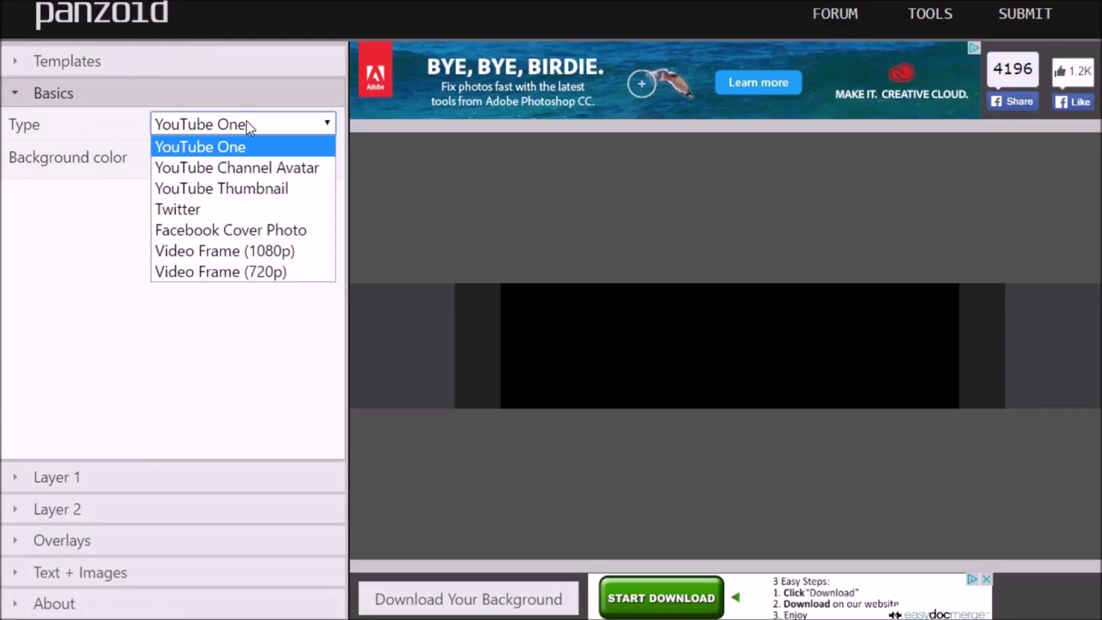
{"action": "left_click", "coordinate": [287, 188]}
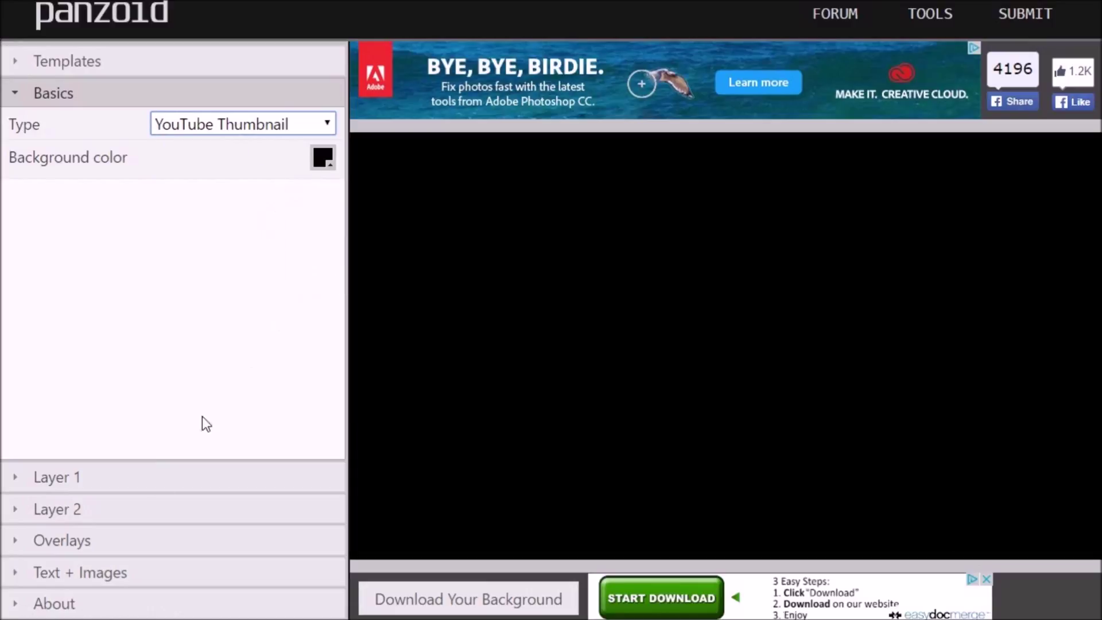
{"action": "left_click", "coordinate": [124, 480]}
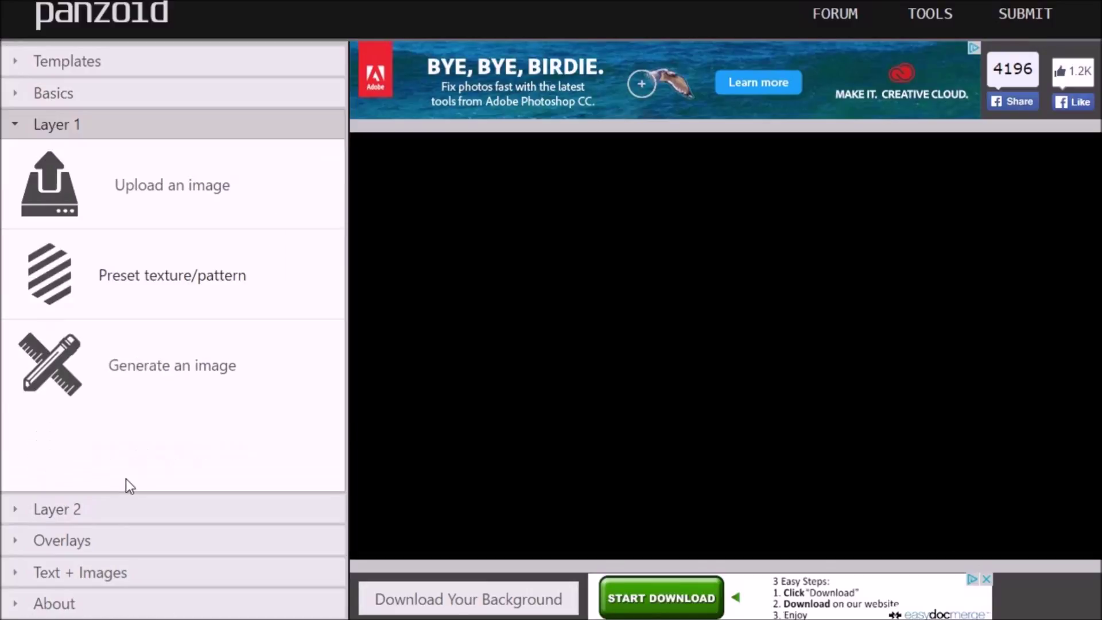
Upload the saved Photoshop PNG into Layer 1 with image style set to fill.
{"action": "left_click", "coordinate": [211, 222]}
{"action": "left_click", "coordinate": [294, 268]}
{"action": "left_click", "coordinate": [315, 310]}
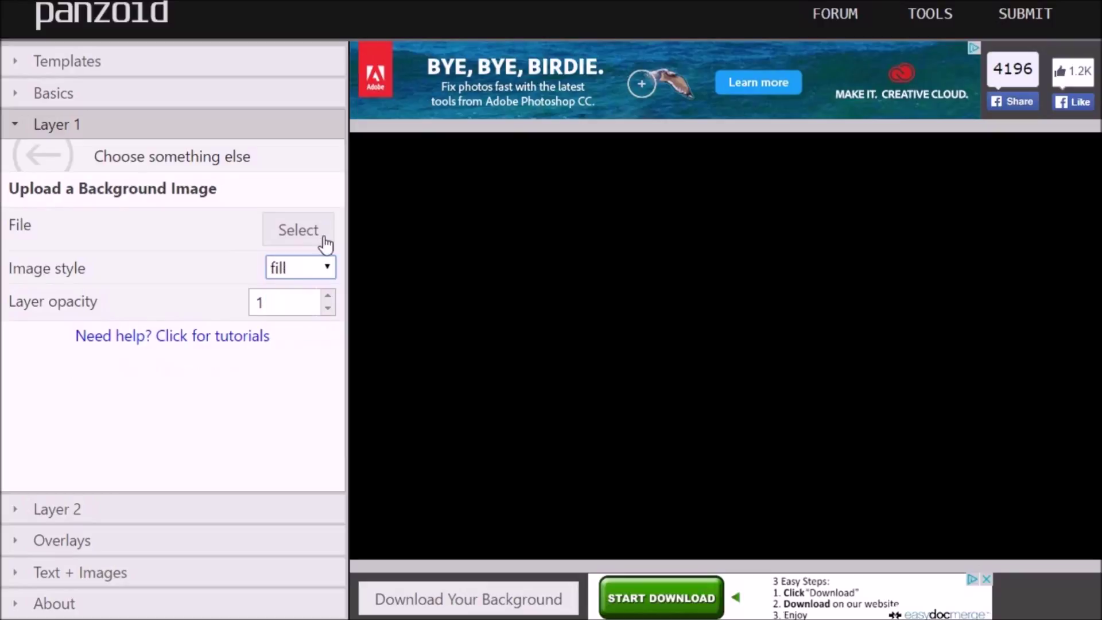
{"action": "left_click", "coordinate": [290, 270]}
{"action": "left_click", "coordinate": [294, 308]}
{"action": "left_click", "coordinate": [308, 240]}
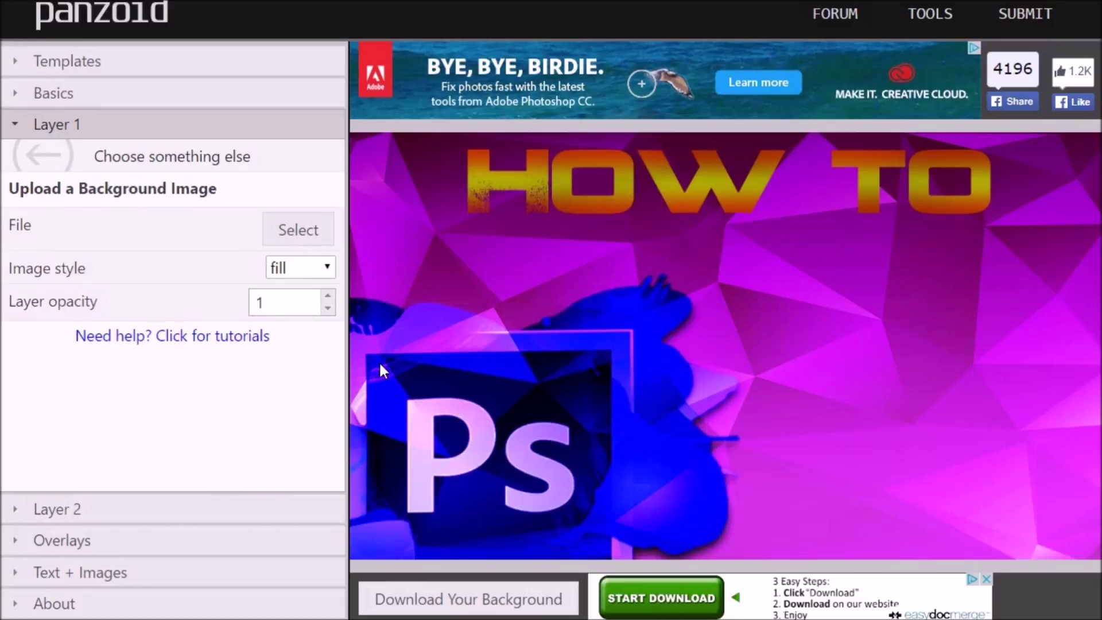
{"action": "left_click", "coordinate": [61, 540]}
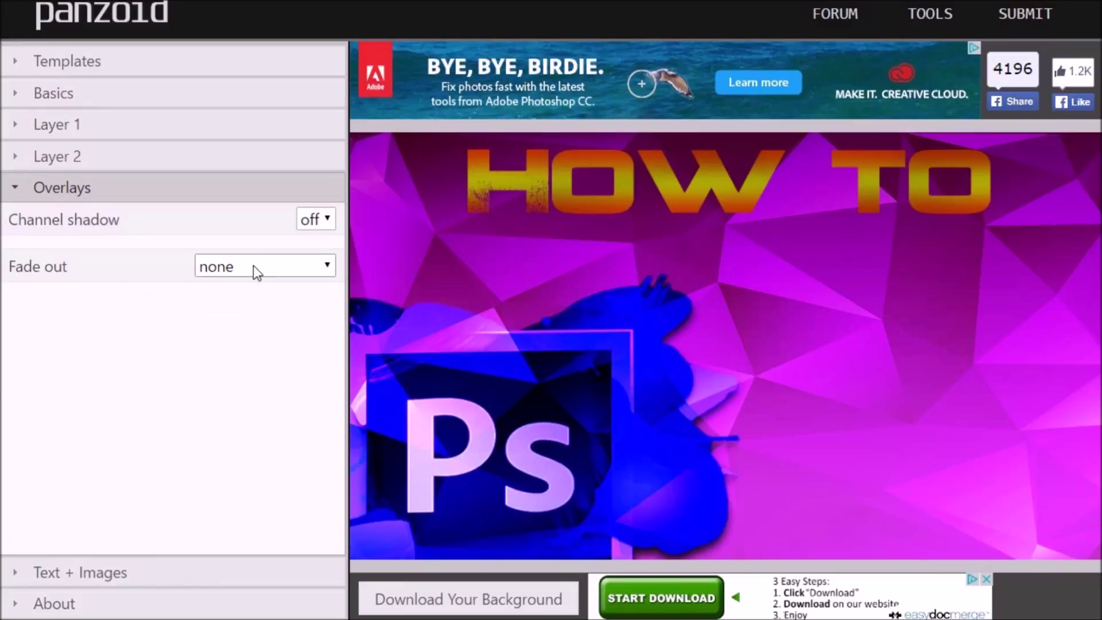
Apply a radial-from-center fade-out overlay with fade distance 308.
{"action": "left_click", "coordinate": [279, 264]}
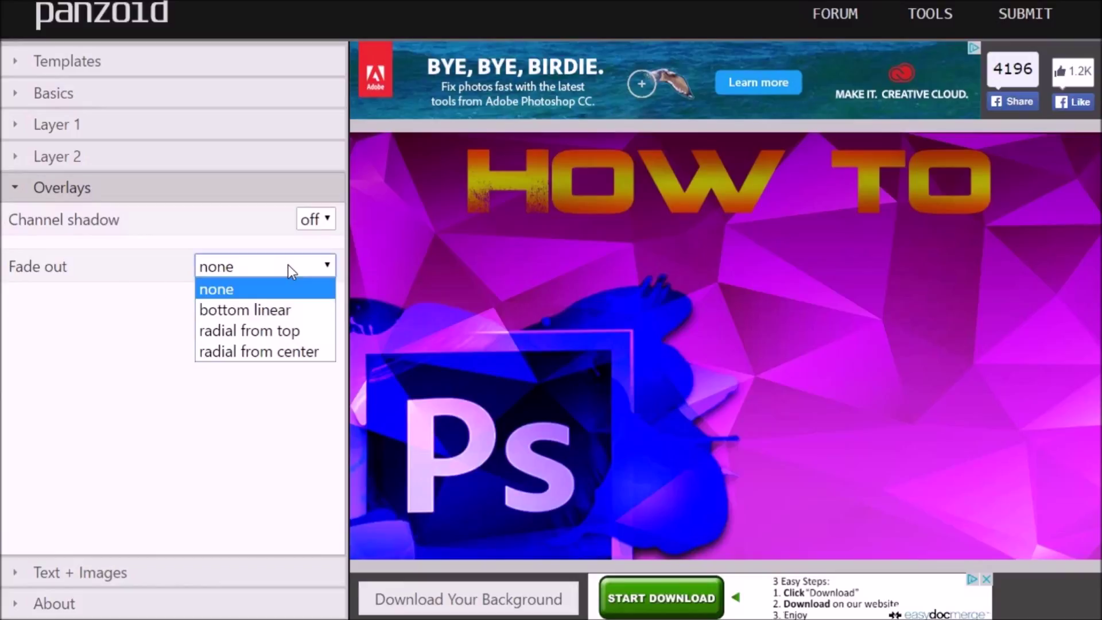
{"action": "left_click", "coordinate": [274, 352]}
{"action": "left_click", "coordinate": [328, 332]}
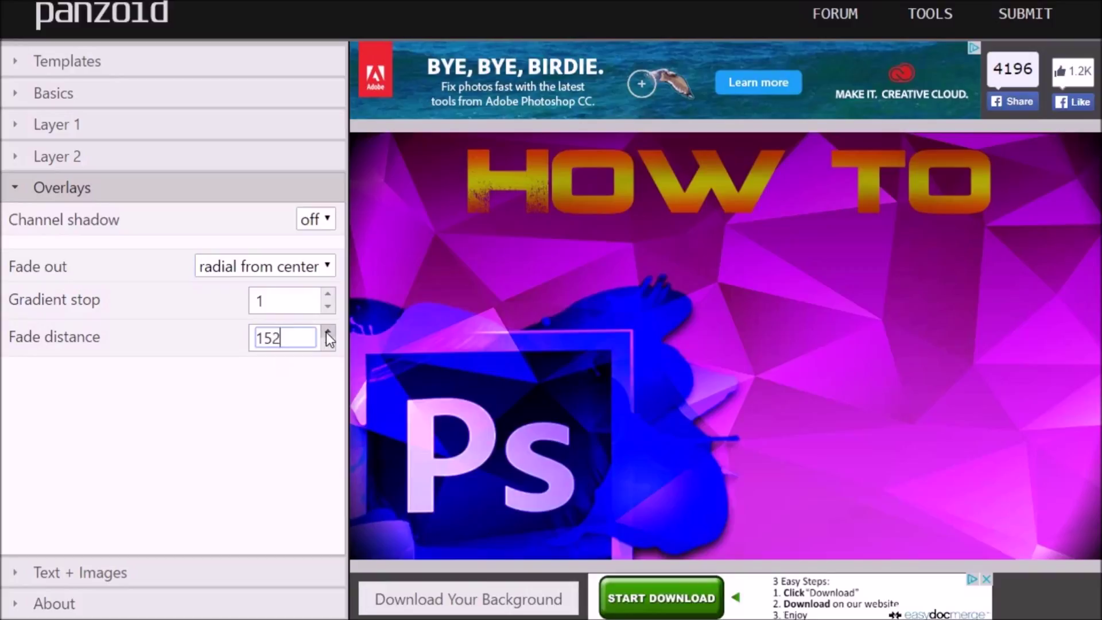
{"action": "left_click_drag", "start_coordinate": [326, 332], "coordinate": [327, 333]}
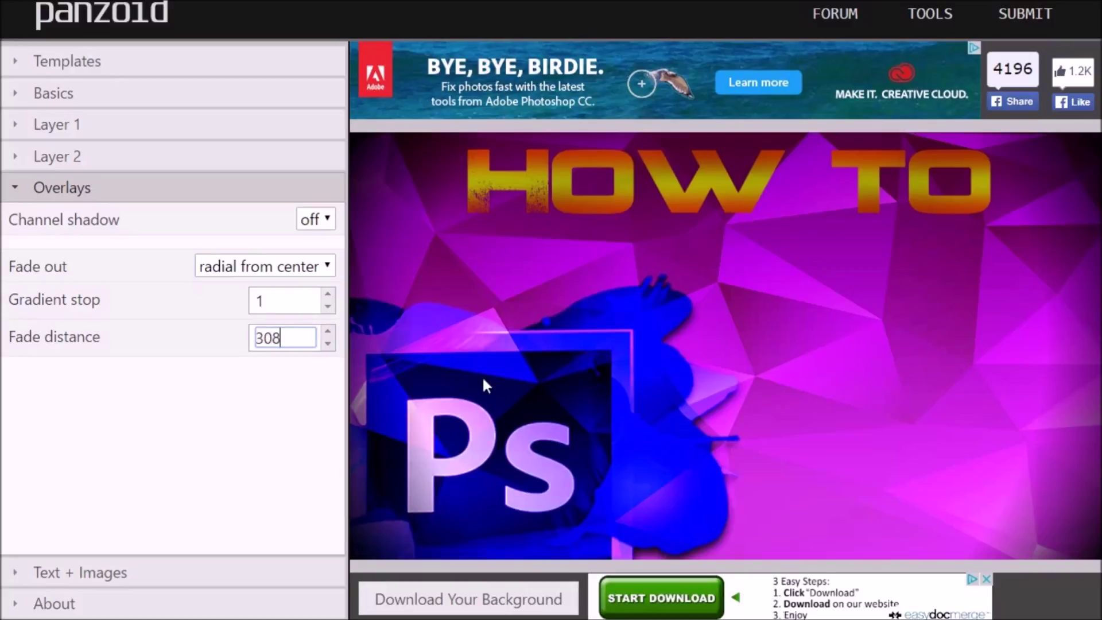
{"action": "left_click", "coordinate": [41, 574]}
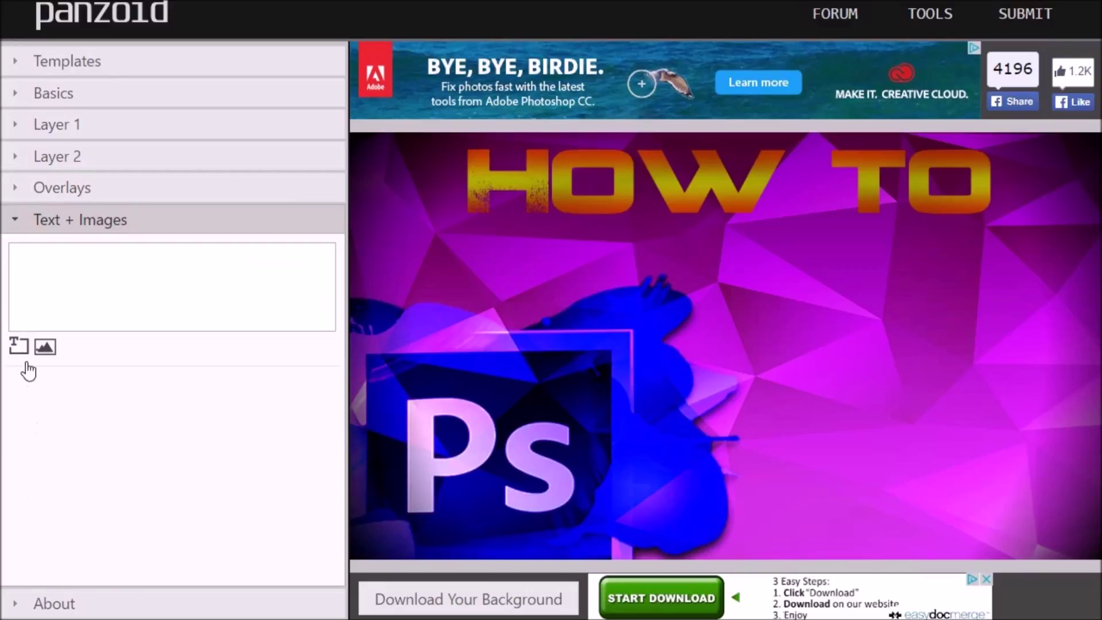
Add a text element reading MAKE THUMBNAILS and move it just below HOW TO.
{"action": "left_click", "coordinate": [21, 350]}
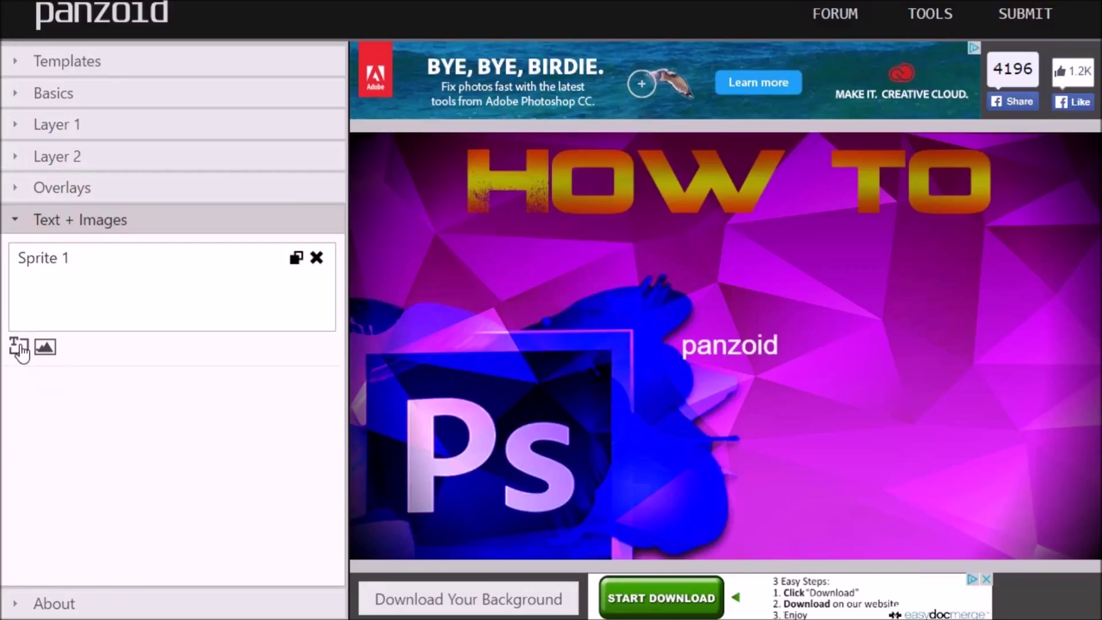
{"action": "left_click", "coordinate": [67, 265]}
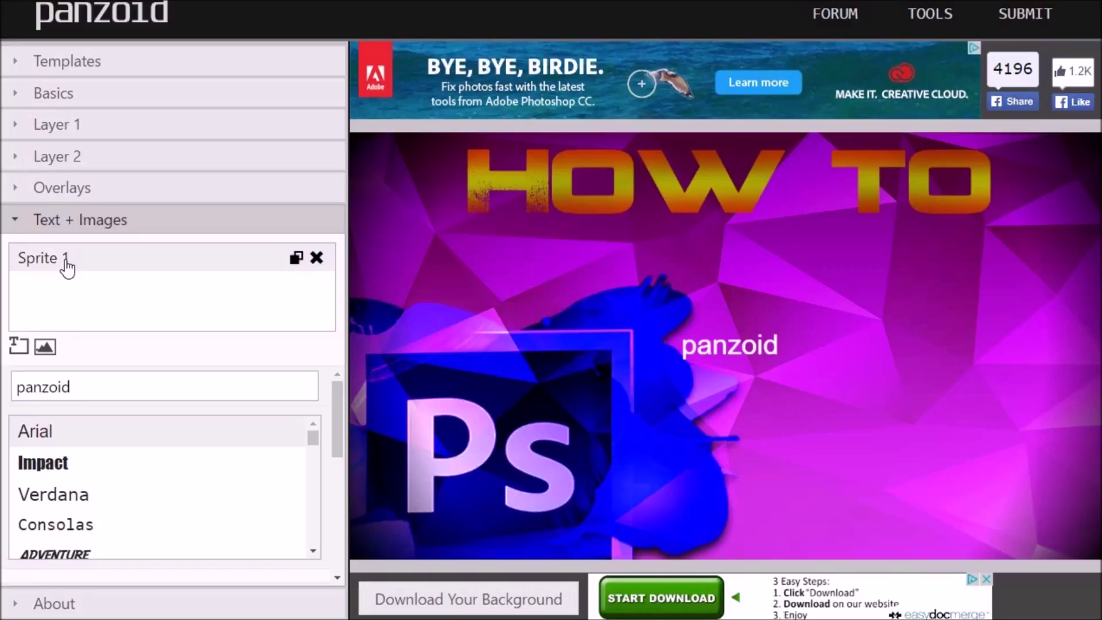
{"action": "type", "text": "MAKE THUMBNAILS"}
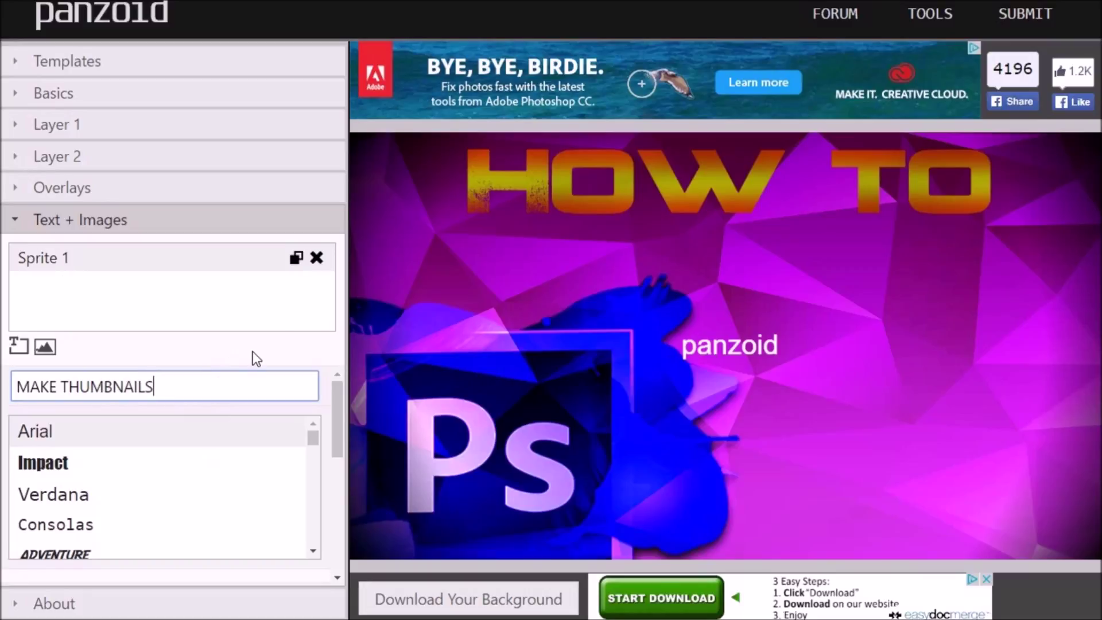
{"action": "left_click", "coordinate": [248, 359]}
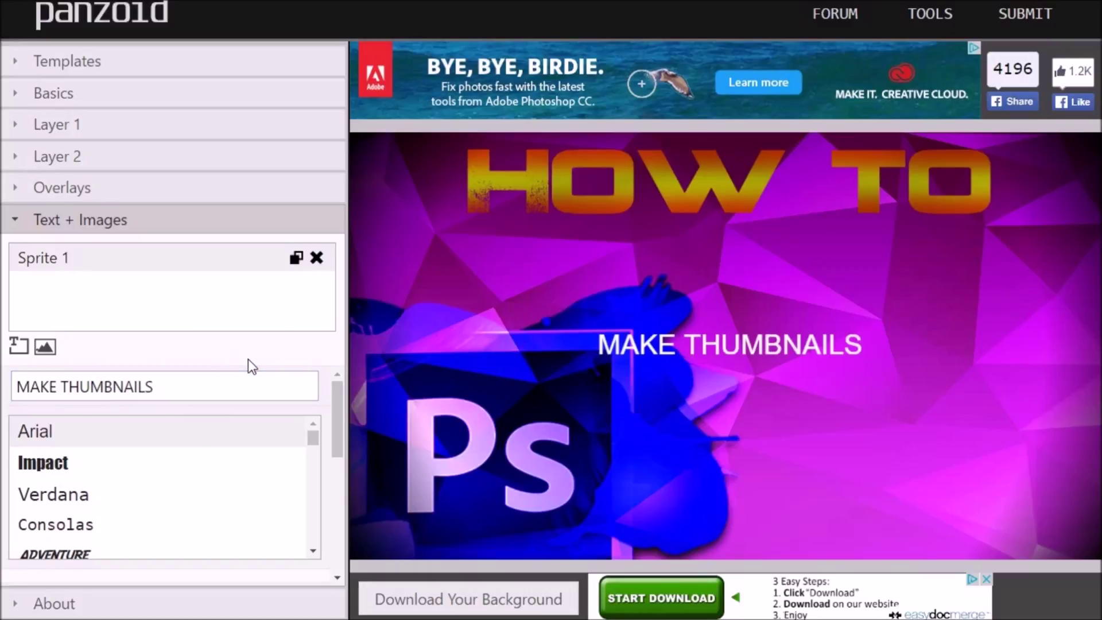
{"action": "left_click_drag", "start_coordinate": [777, 344], "coordinate": [756, 252]}
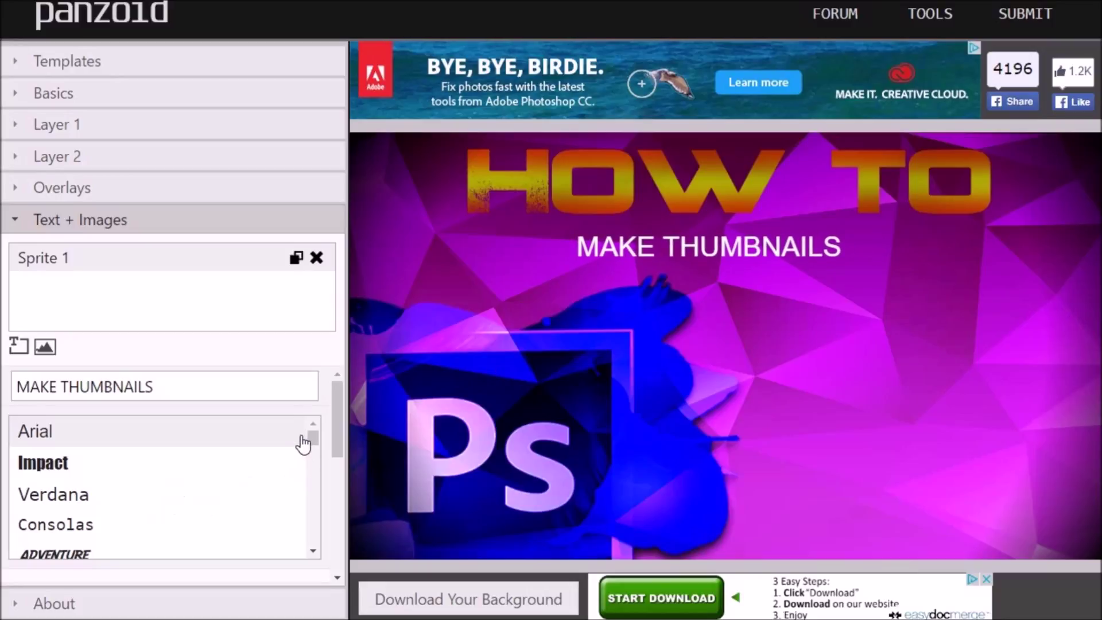
{"action": "left_click_drag", "start_coordinate": [313, 439], "coordinate": [316, 457]}
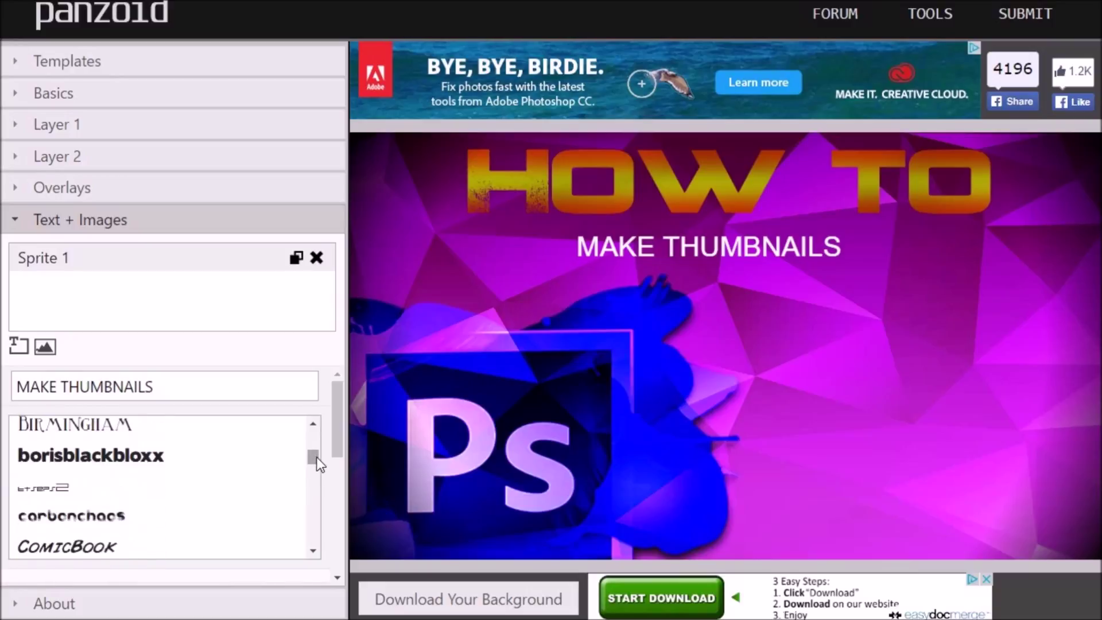
Try several fonts on MAKE THUMBNAILS and settle on ComicBook.
{"action": "left_click", "coordinate": [138, 459]}
{"action": "scroll", "coordinate": [310, 453], "scroll_direction": "up", "scroll_amount": 1}
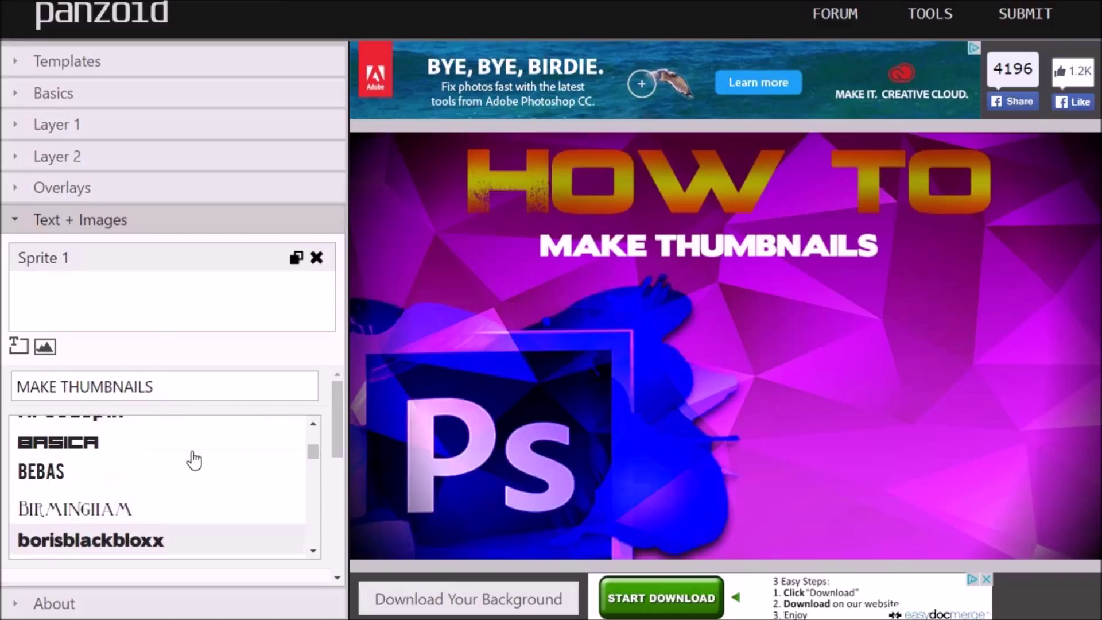
{"action": "left_click", "coordinate": [101, 445]}
{"action": "left_click_drag", "start_coordinate": [310, 459], "coordinate": [313, 500]}
{"action": "left_click", "coordinate": [109, 466]}
{"action": "left_click", "coordinate": [30, 552]}
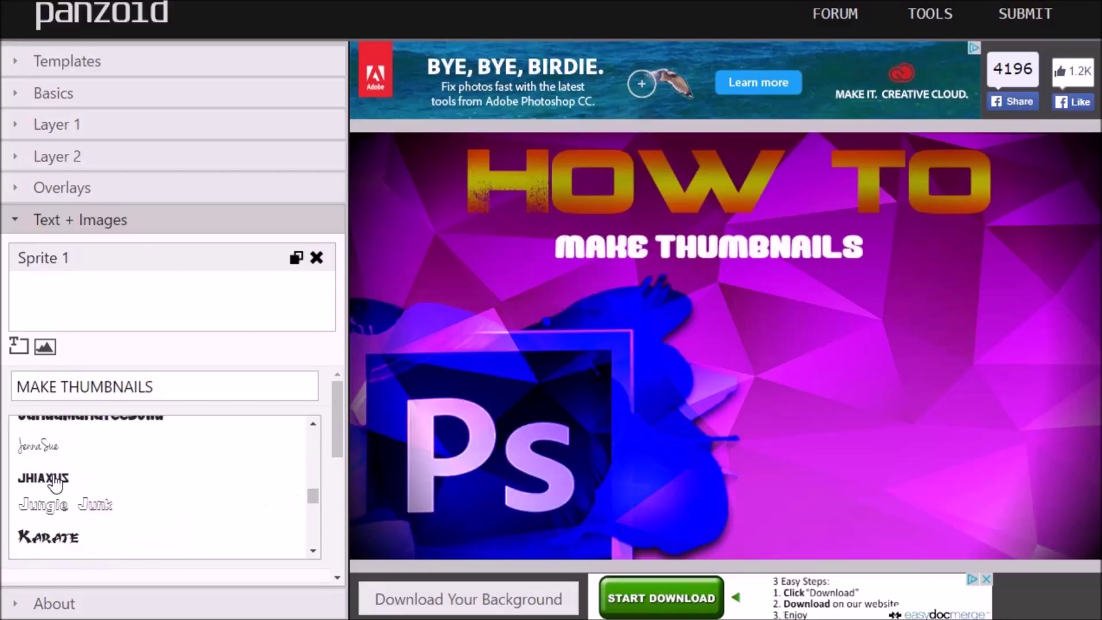
{"action": "left_click", "coordinate": [43, 476]}
{"action": "left_click_drag", "start_coordinate": [311, 494], "coordinate": [309, 487]}
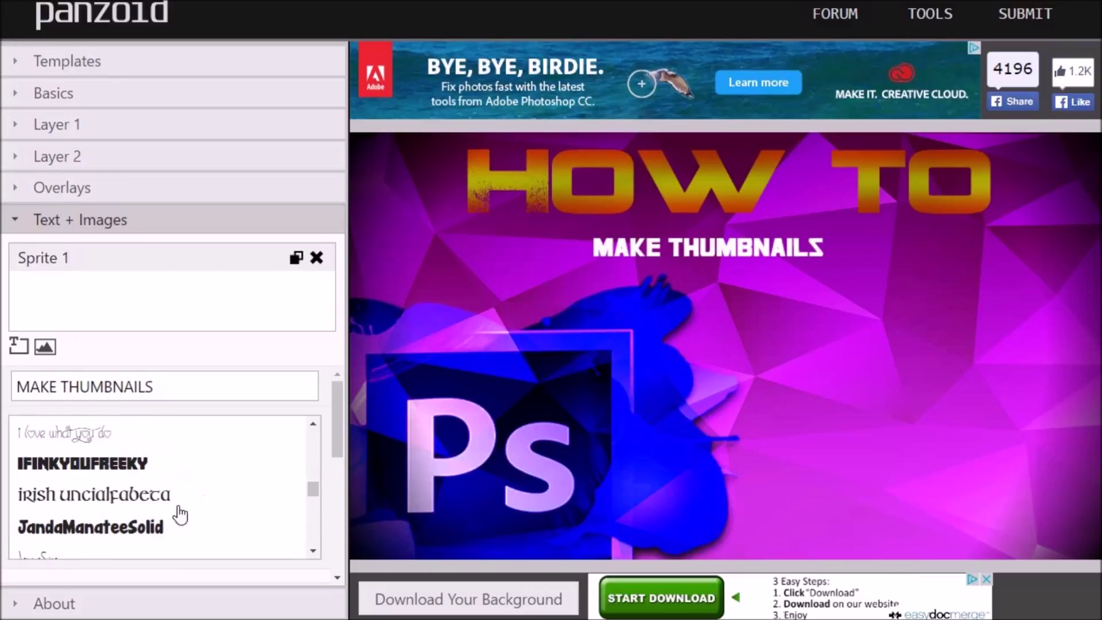
{"action": "left_click_drag", "start_coordinate": [312, 491], "coordinate": [308, 467]}
{"action": "scroll", "coordinate": [74, 528], "scroll_direction": "up", "scroll_amount": 2}
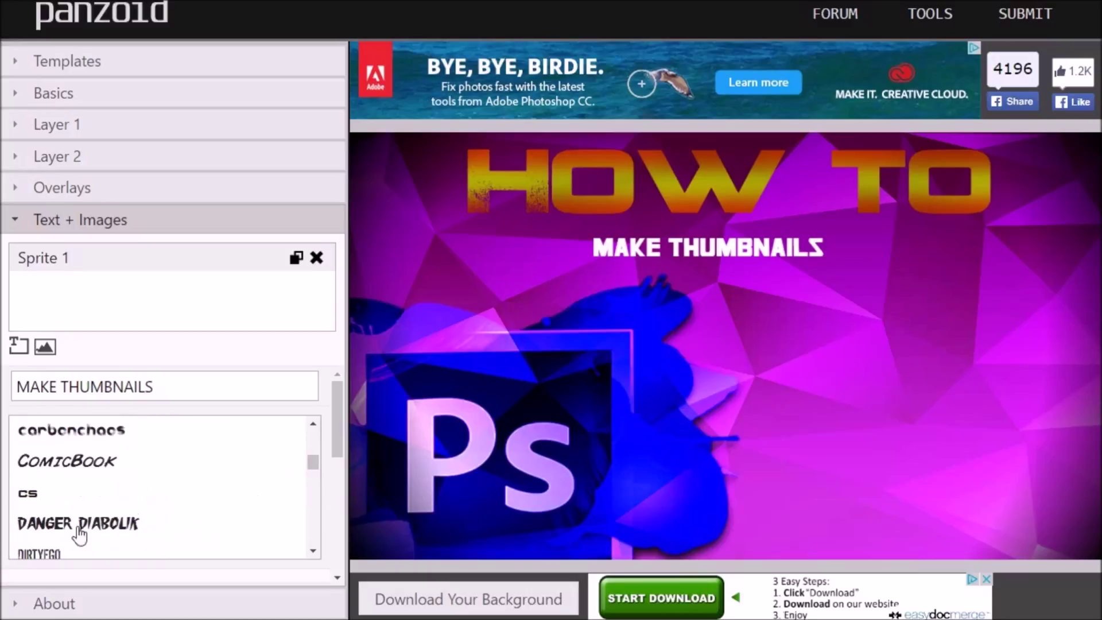
{"action": "left_click", "coordinate": [42, 499]}
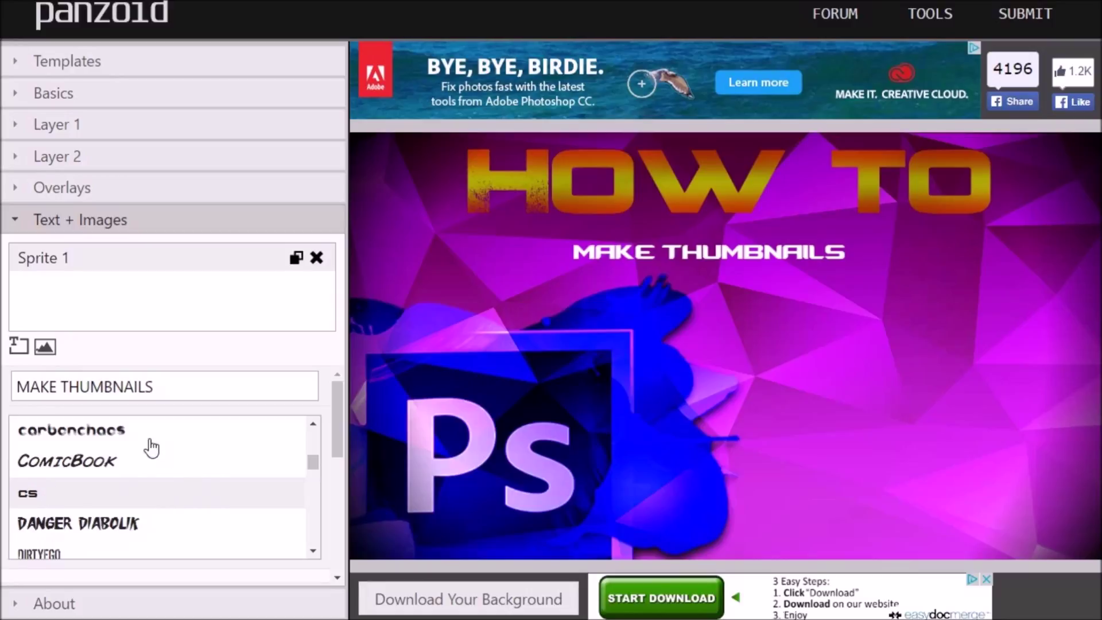
{"action": "left_click", "coordinate": [117, 462]}
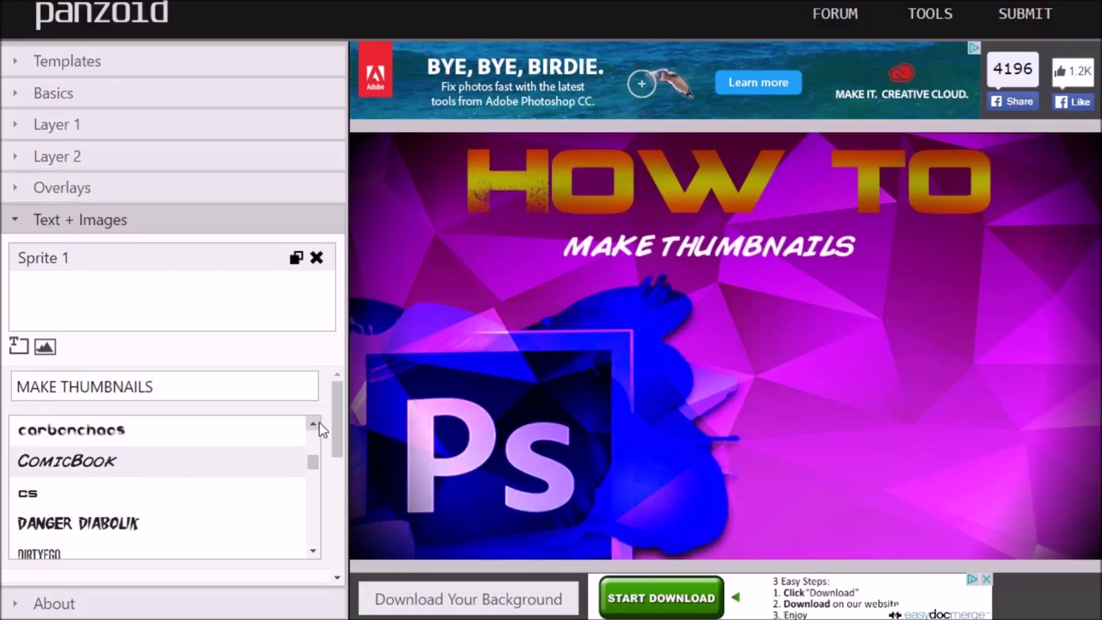
{"action": "left_click_drag", "start_coordinate": [314, 459], "coordinate": [334, 522]}
Switch MAKE THUMBNAILS to the Revolution font.
{"action": "left_click", "coordinate": [107, 503]}
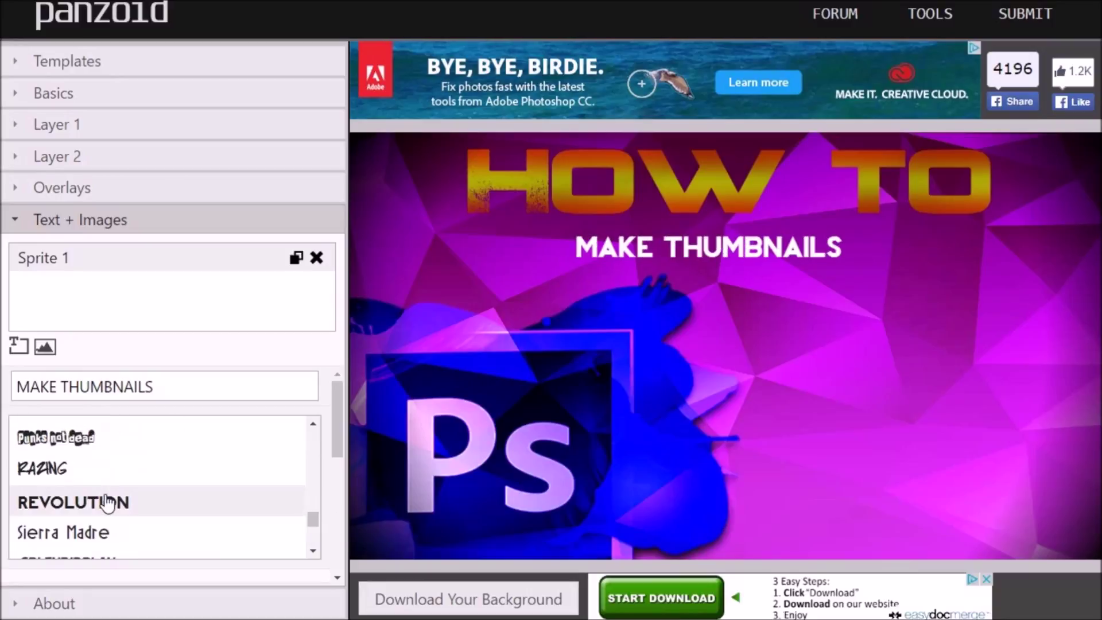
{"action": "scroll", "coordinate": [222, 554], "scroll_direction": "down", "scroll_amount": 5}
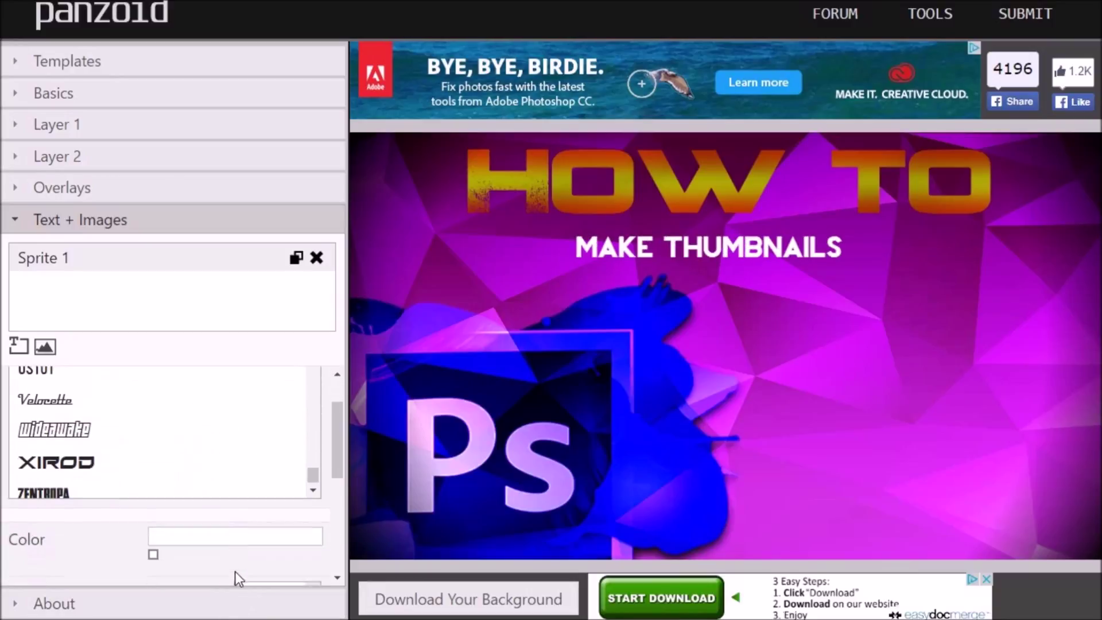
{"action": "scroll", "coordinate": [199, 519], "scroll_direction": "up", "scroll_amount": 5}
{"action": "scroll", "coordinate": [199, 518], "scroll_direction": "down", "scroll_amount": 4}
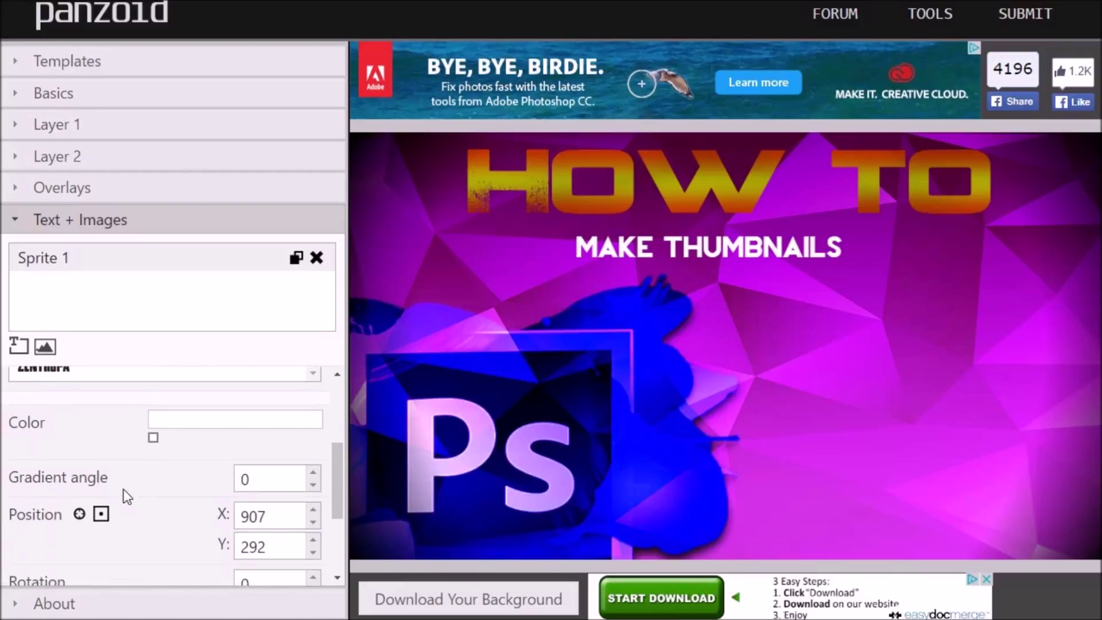
{"action": "scroll", "coordinate": [189, 469], "scroll_direction": "up", "scroll_amount": 2}
{"action": "scroll", "coordinate": [207, 480], "scroll_direction": "down", "scroll_amount": 2}
Set the subtitle font size to 172 and nudge it slightly right.
{"action": "double_click", "coordinate": [248, 538]}
{"action": "left_click", "coordinate": [312, 532]}
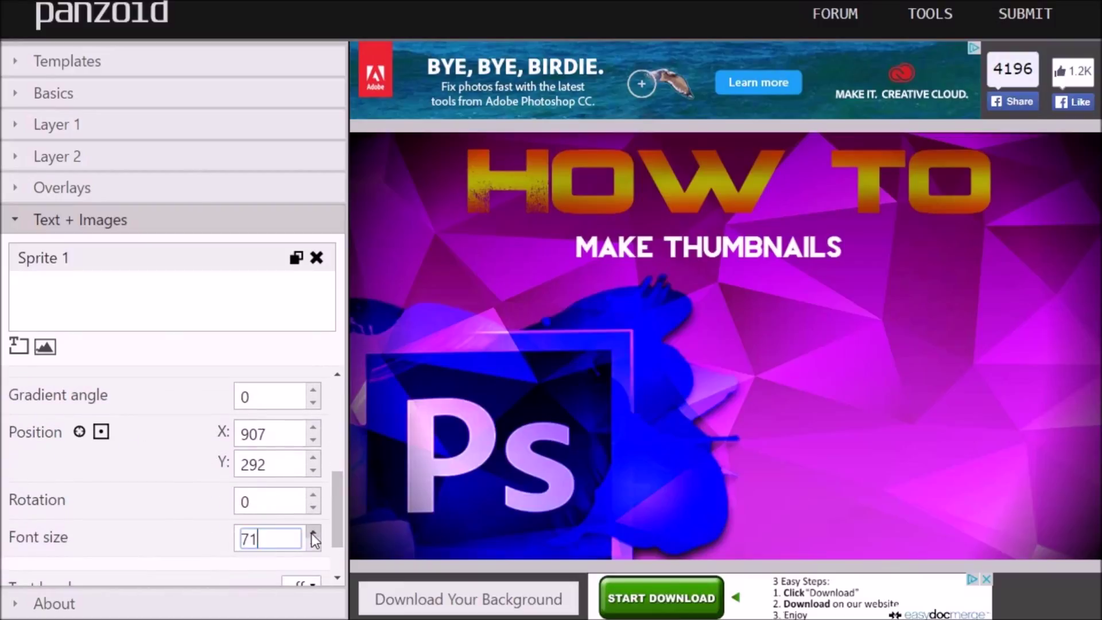
{"action": "left_click", "coordinate": [313, 533]}
{"action": "left_click", "coordinate": [312, 533]}
{"action": "left_click", "coordinate": [314, 542]}
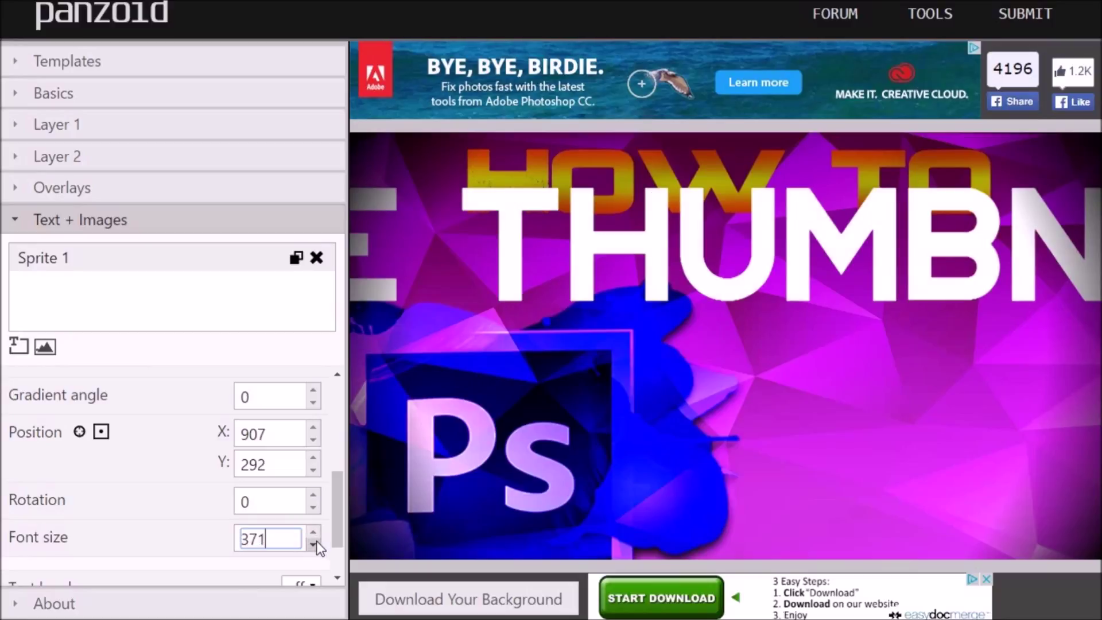
{"action": "left_click", "coordinate": [315, 542]}
{"action": "left_click_drag", "start_coordinate": [803, 222], "coordinate": [805, 222]}
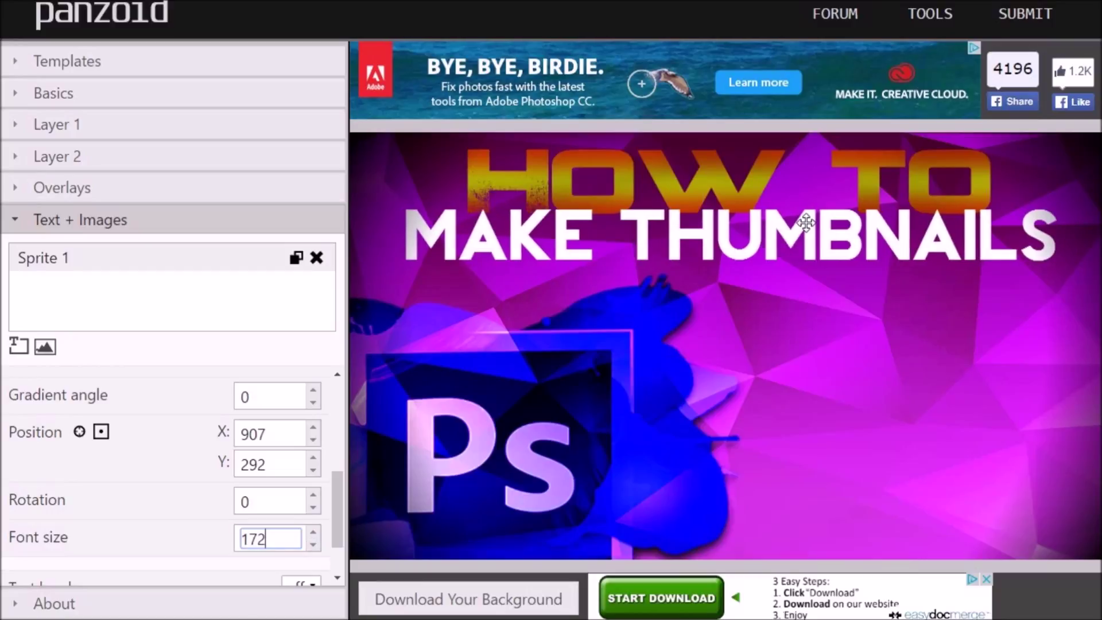
{"action": "left_click_drag", "start_coordinate": [805, 222], "coordinate": [806, 222]}
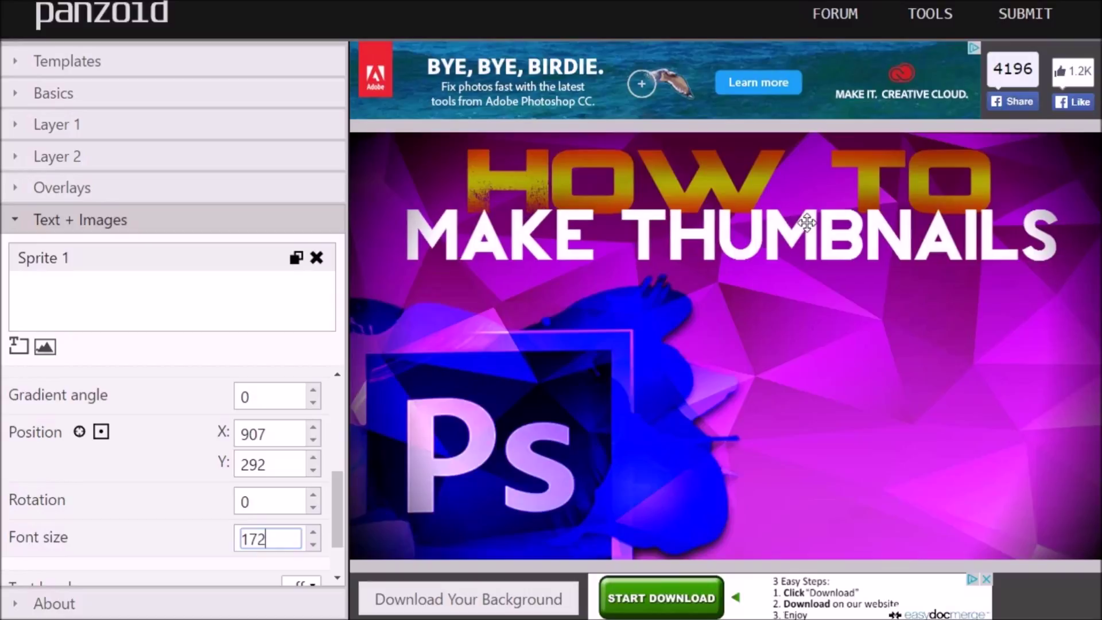
Turn on a black text shadow for MAKE THUMBNAILS with blur raised to 82.
{"action": "scroll", "coordinate": [212, 555], "scroll_direction": "down", "scroll_amount": 1}
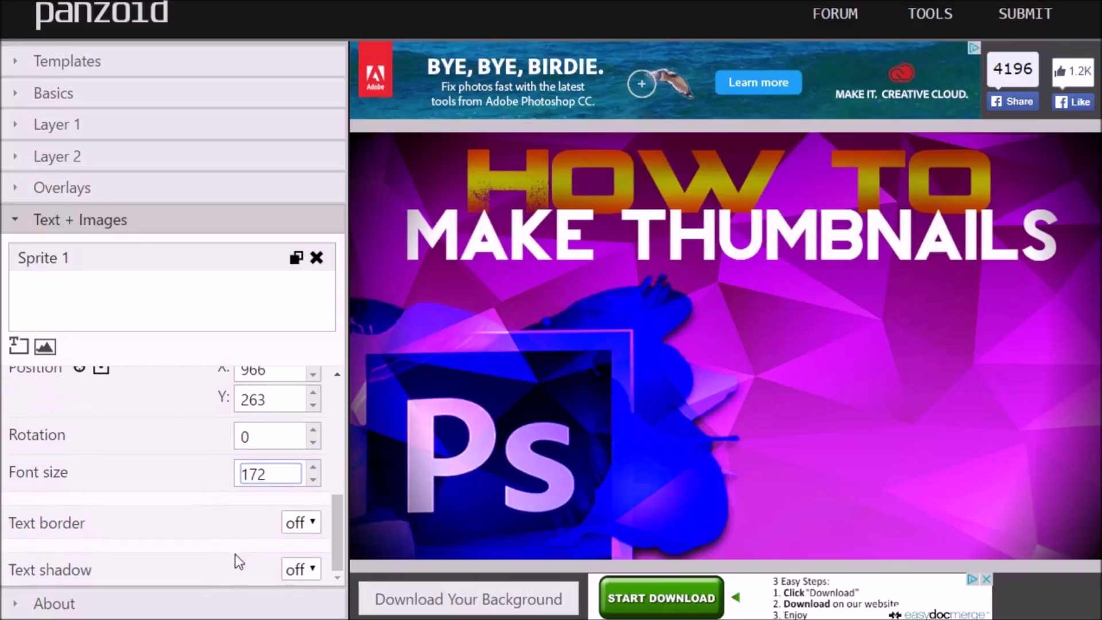
{"action": "scroll", "coordinate": [190, 548], "scroll_direction": "up", "scroll_amount": 3}
{"action": "scroll", "coordinate": [144, 553], "scroll_direction": "down", "scroll_amount": 3}
{"action": "left_click", "coordinate": [299, 569]}
{"action": "left_click", "coordinate": [297, 607]}
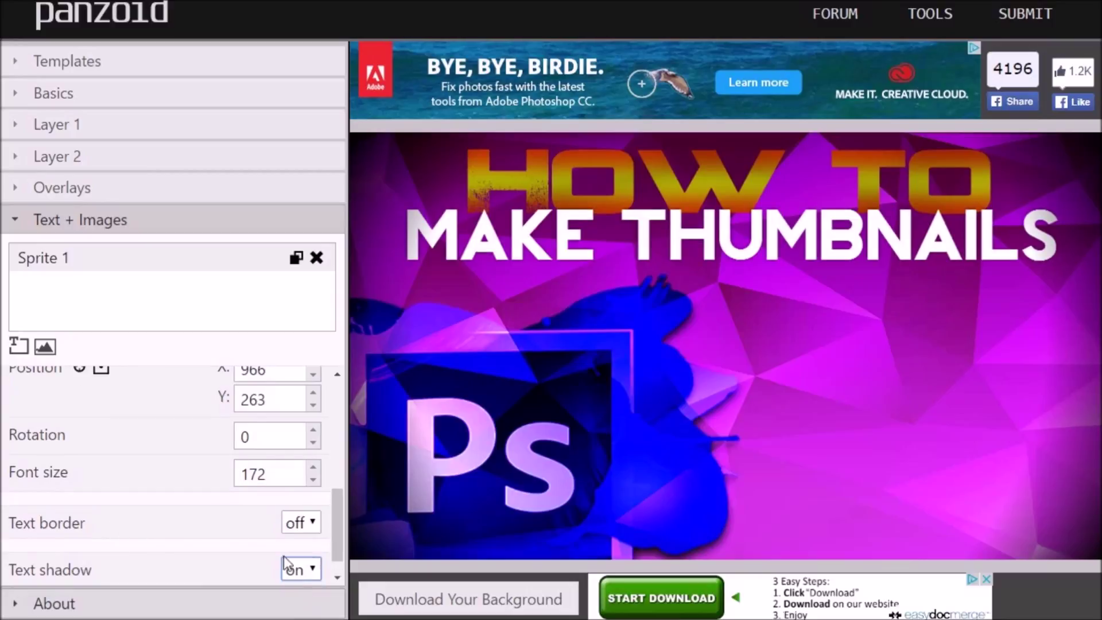
{"action": "scroll", "coordinate": [260, 510], "scroll_direction": "down", "scroll_amount": 1}
{"action": "scroll", "coordinate": [260, 510], "scroll_direction": "down", "scroll_amount": 2}
{"action": "left_click_drag", "start_coordinate": [11, 566], "coordinate": [46, 569]}
{"action": "left_click", "coordinate": [314, 563]}
{"action": "scroll", "coordinate": [314, 562], "scroll_direction": "up", "scroll_amount": 20}
{"action": "scroll", "coordinate": [315, 562], "scroll_direction": "up", "scroll_amount": 20}
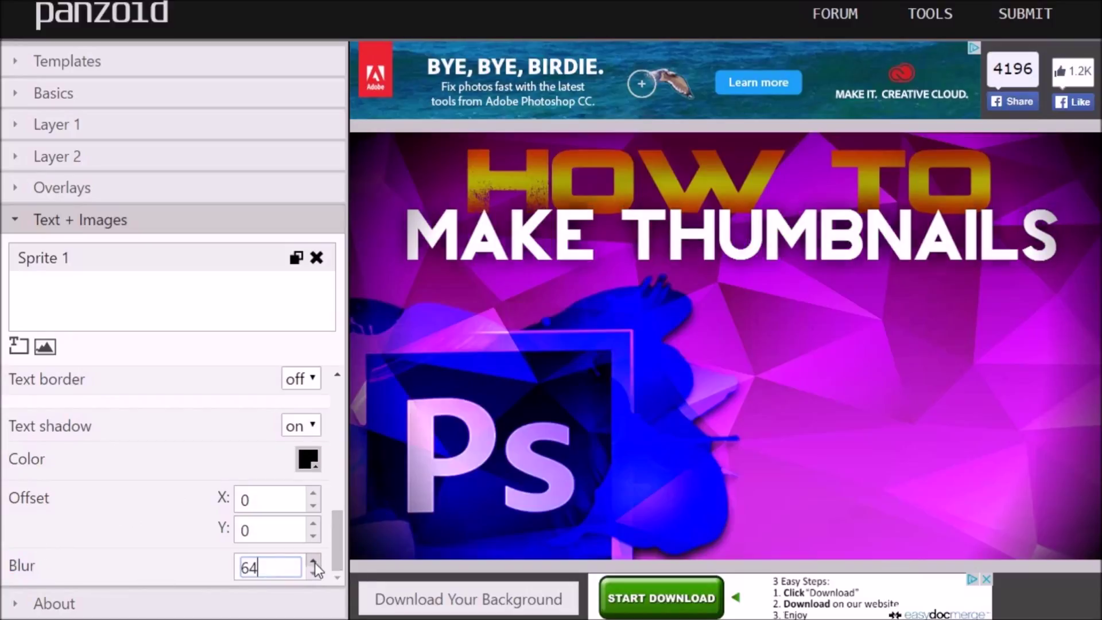
{"action": "scroll", "coordinate": [315, 564], "scroll_direction": "up", "scroll_amount": 1}
{"action": "scroll", "coordinate": [314, 565], "scroll_direction": "up", "scroll_amount": 17}
{"action": "scroll", "coordinate": [121, 435], "scroll_direction": "up", "scroll_amount": 5}
{"action": "scroll", "coordinate": [155, 514], "scroll_direction": "up", "scroll_amount": 8}
{"action": "scroll", "coordinate": [147, 553], "scroll_direction": "up", "scroll_amount": 2}
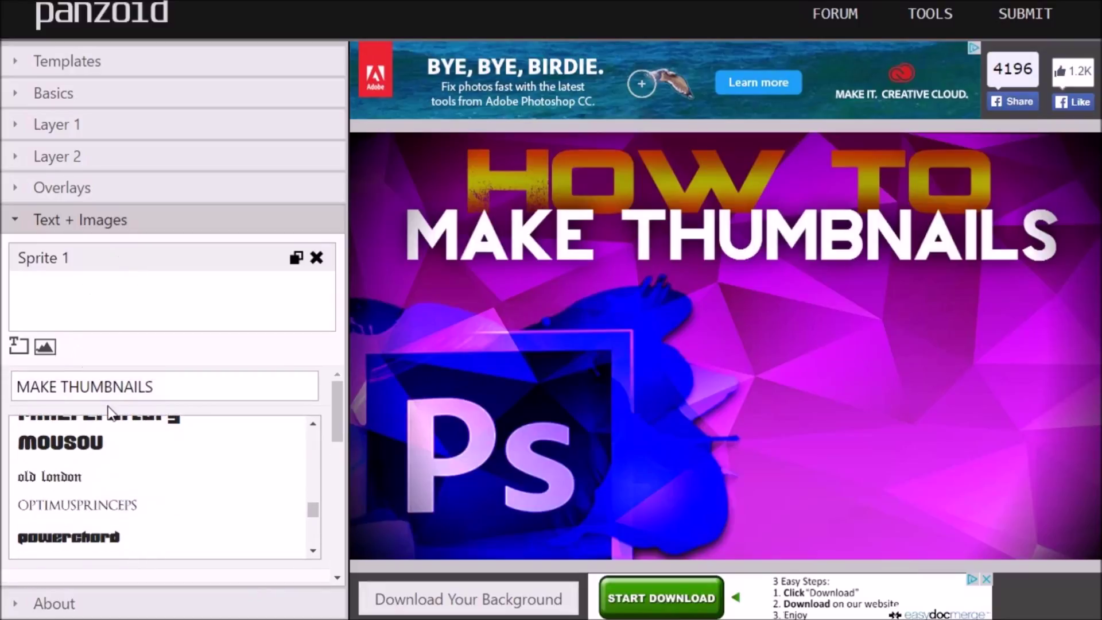
Check the Overlays and Layer 2 settings, then render and download the background.
{"action": "left_click", "coordinate": [94, 190]}
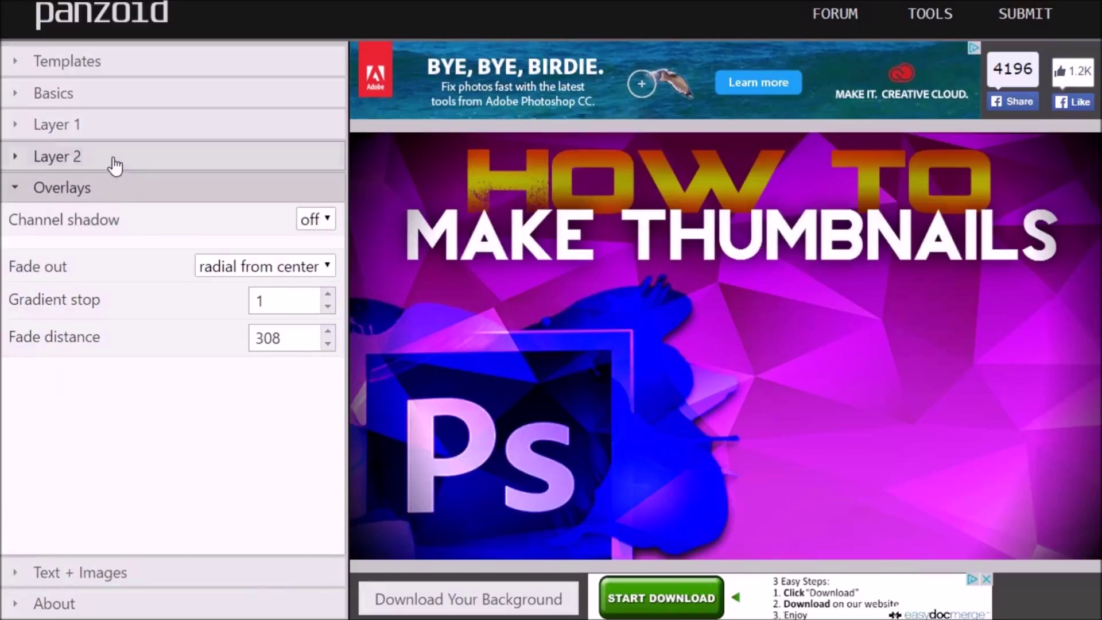
{"action": "left_click", "coordinate": [118, 163]}
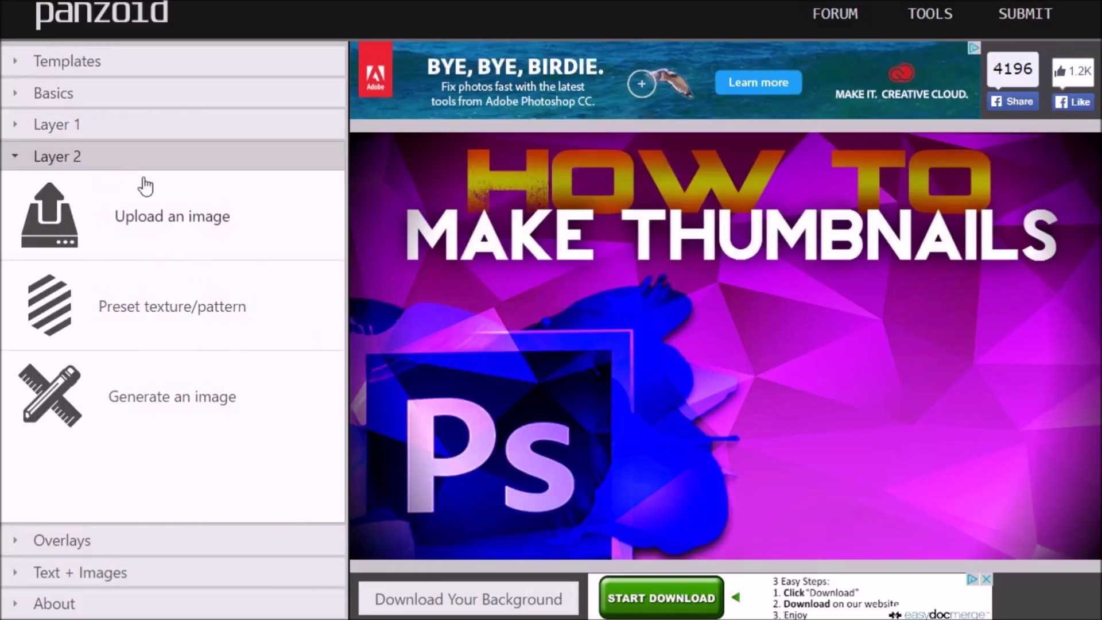
{"action": "left_click", "coordinate": [427, 599]}
{"action": "left_click", "coordinate": [710, 392]}
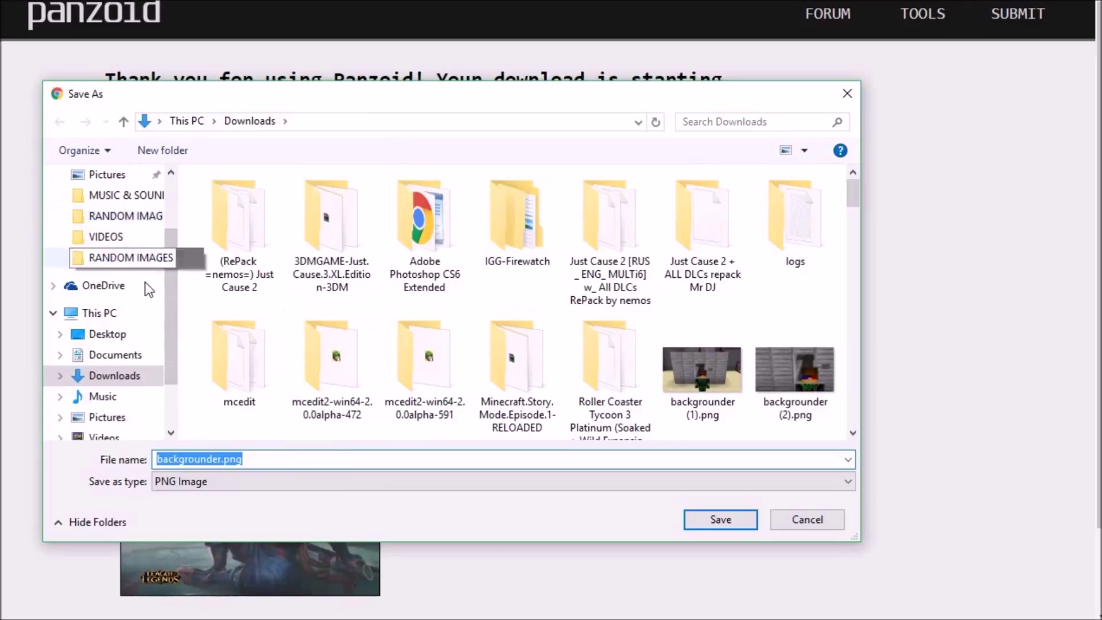
Save backgrounder.png into the YOUTUBE THUMBNAILS folder.
{"action": "left_click", "coordinate": [138, 258]}
{"action": "scroll", "coordinate": [851, 218], "scroll_direction": "down", "scroll_amount": 1}
{"action": "left_click_drag", "start_coordinate": [851, 211], "coordinate": [852, 416]}
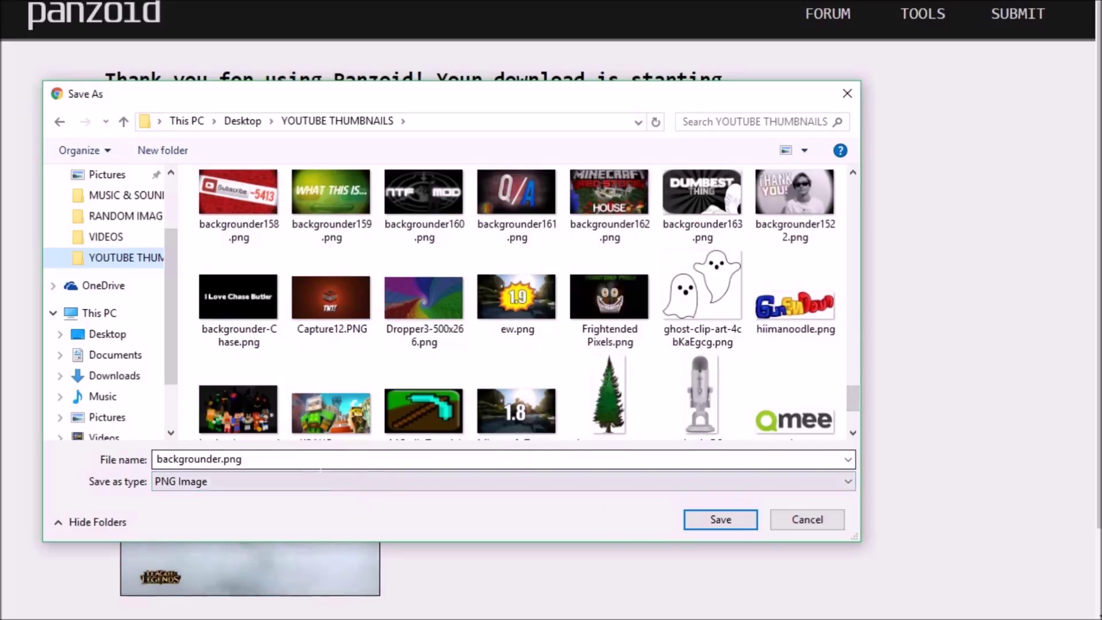
{"action": "key", "text": "Return"}
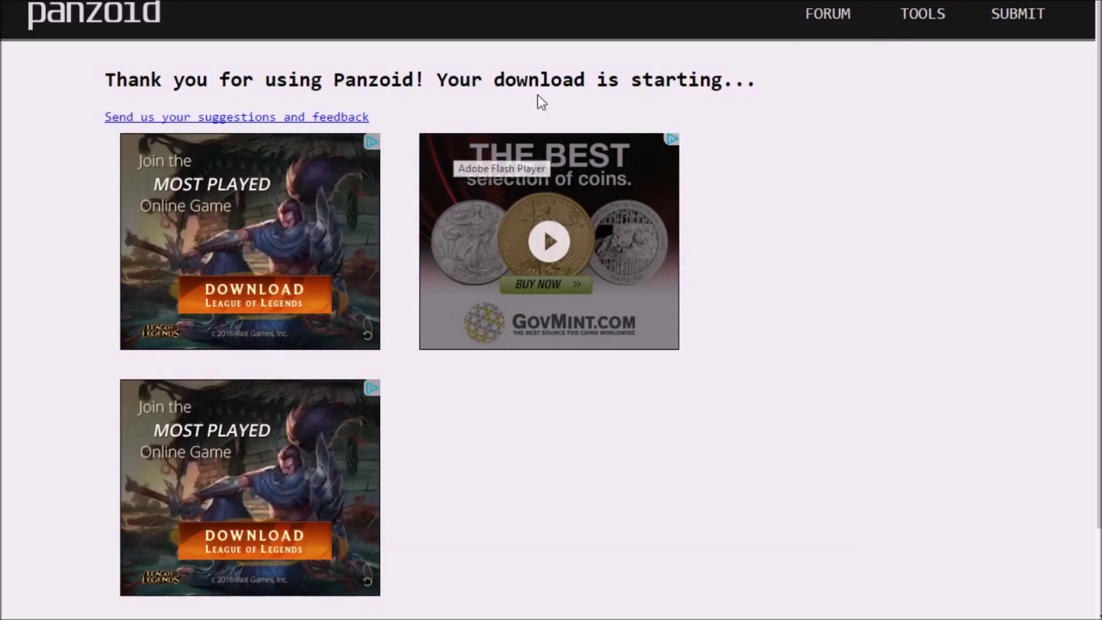